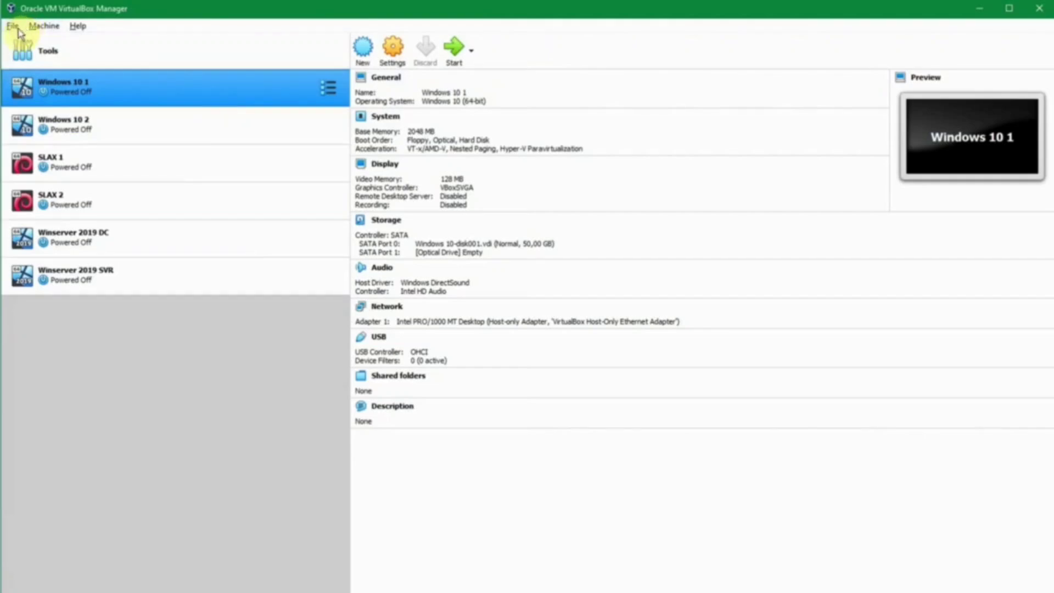
Step: Select the Windows 10 1 machine and open the global VirtualBox Preferences
left_click(13, 26)
left_click(13, 27)
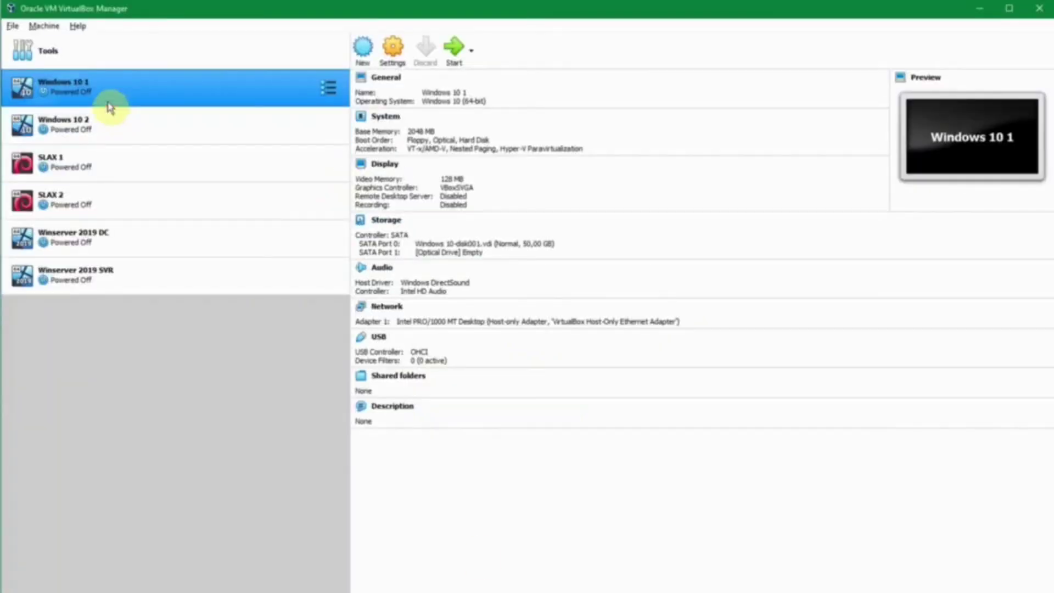
left_click(125, 85)
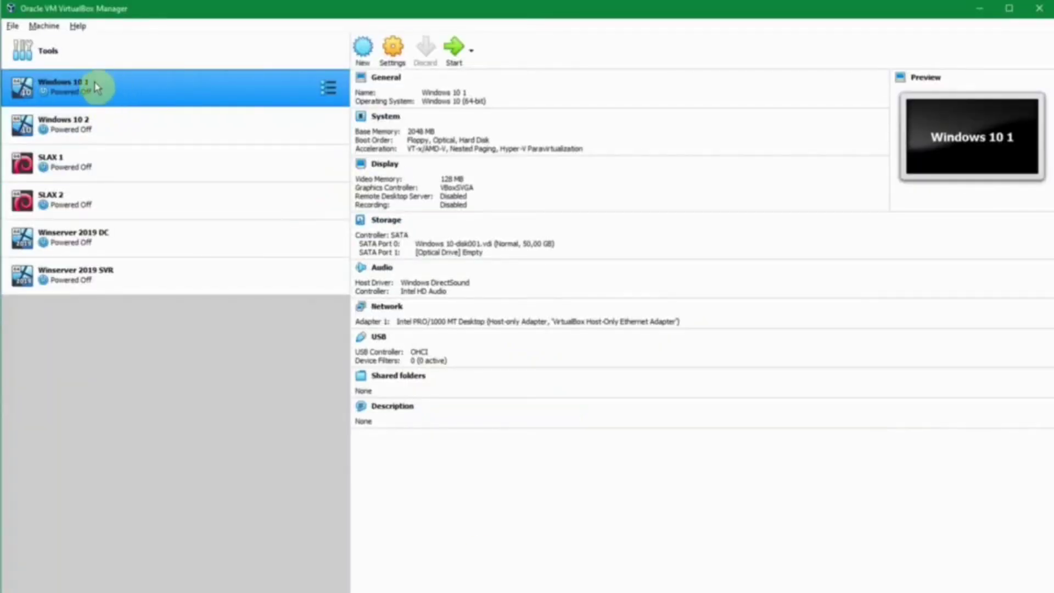
left_click(17, 27)
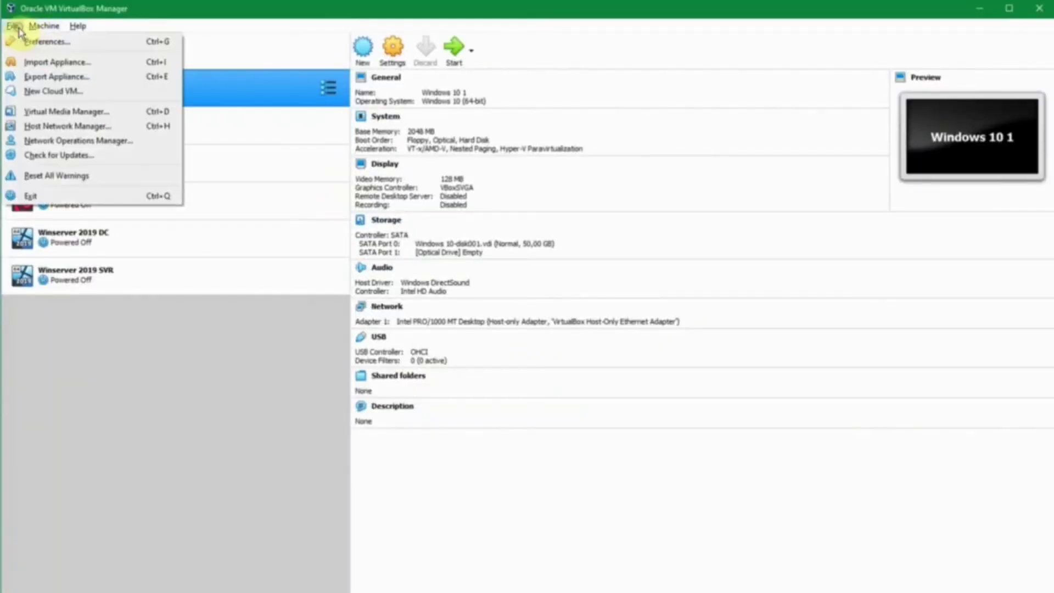
left_click(21, 41)
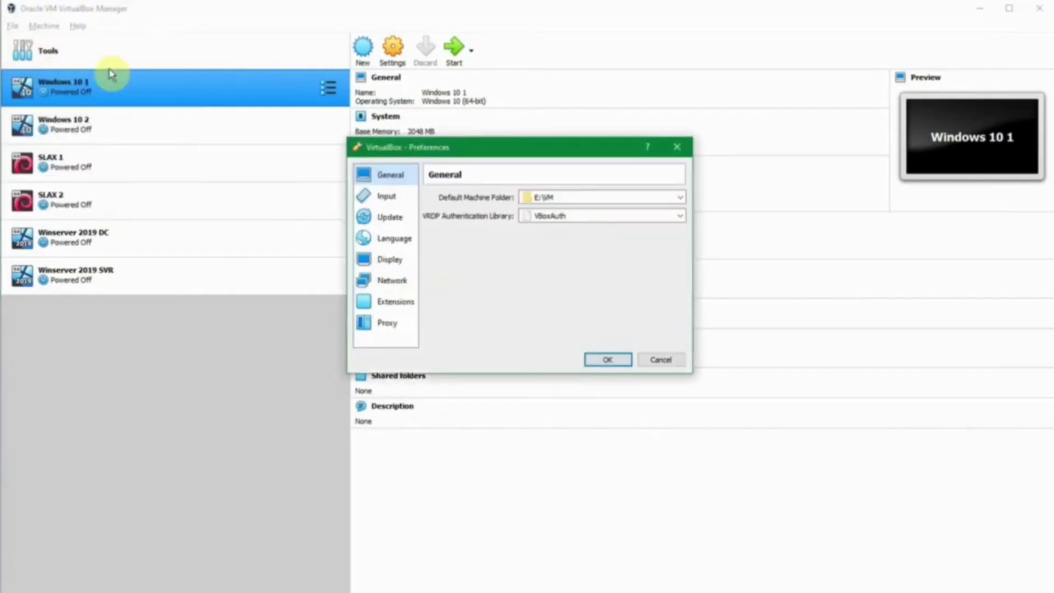
Step: On the Network page, inspect NatNetwork (10.0.2.0/24, DHCP) and close it unchanged
left_click(393, 280)
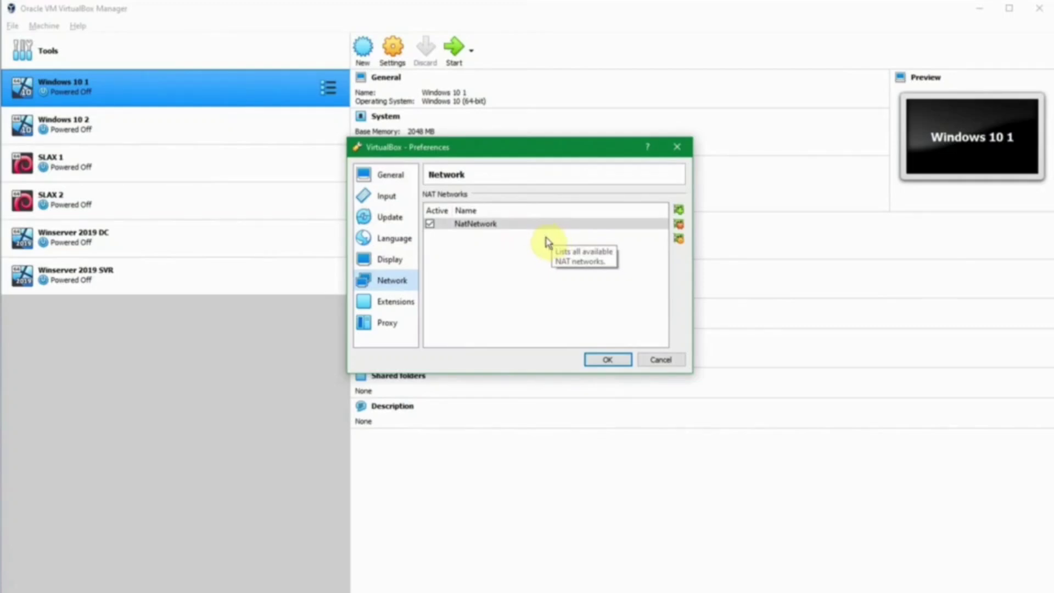
double_click(658, 225)
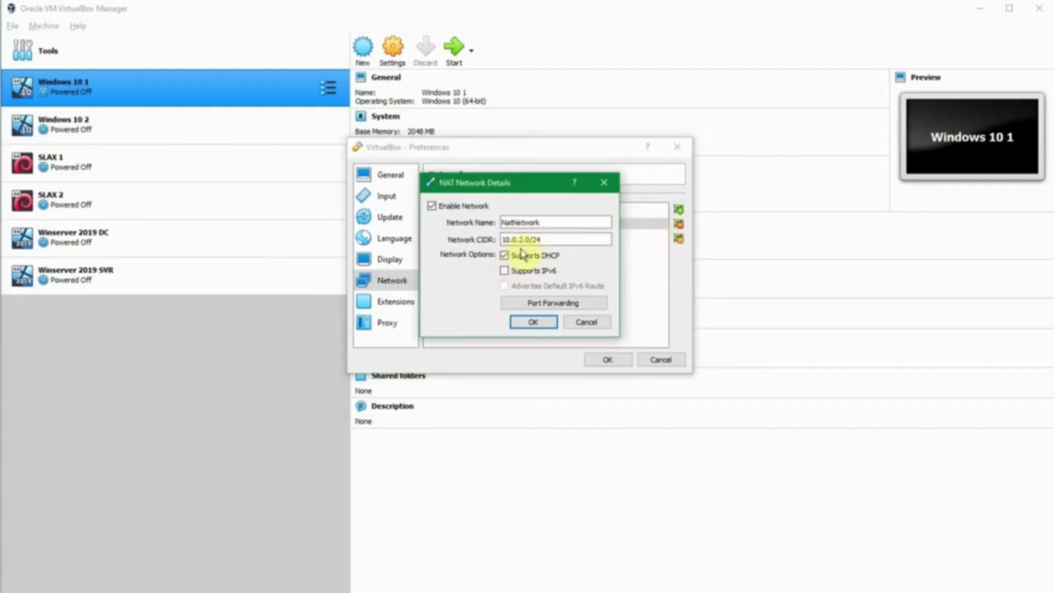
left_click(582, 323)
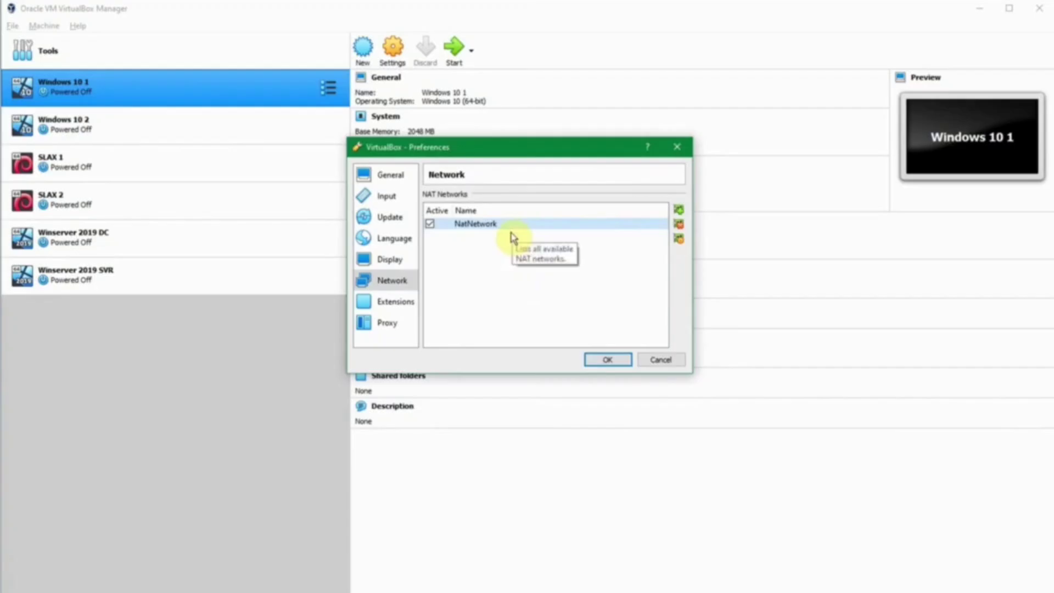
Step: Add a NAT network renamed NoDHCP with CIDR 192.168.56.0/24 and DHCP support turned off
left_click(679, 212)
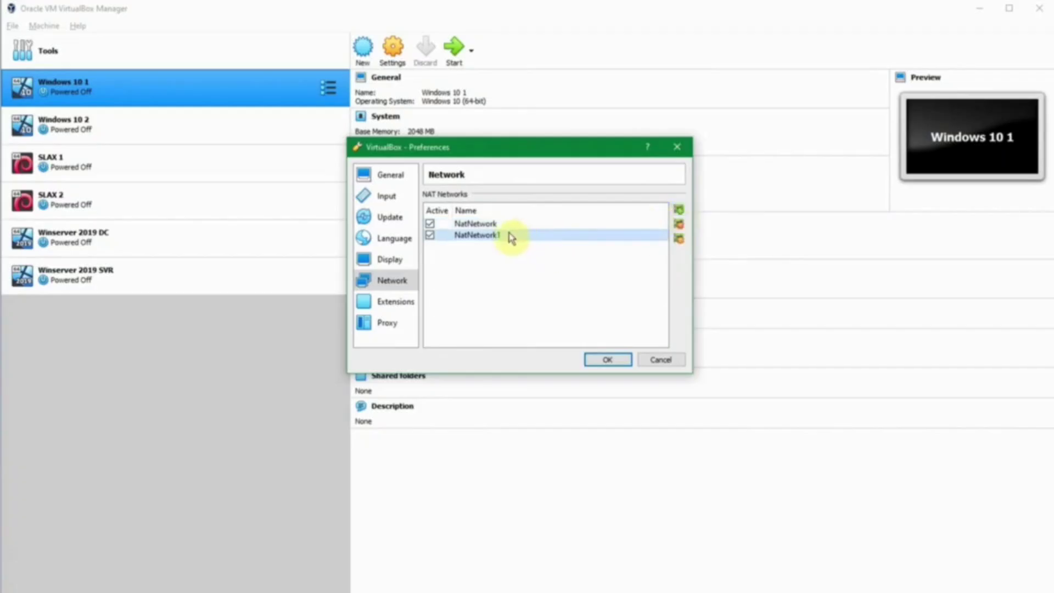
mouse_move(491, 240)
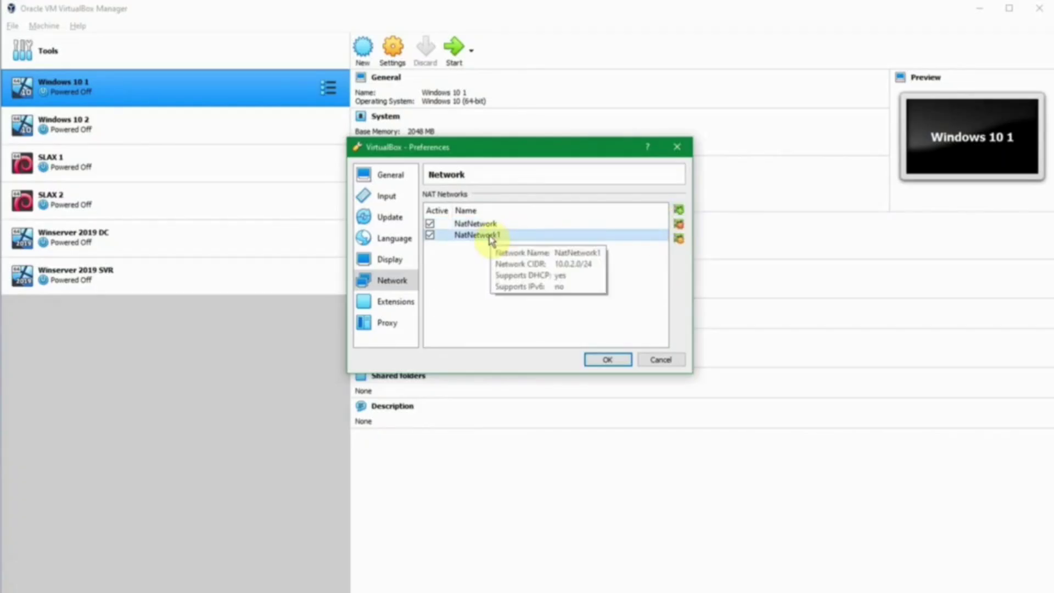
double_click(491, 237)
left_click_drag(560, 222, 431, 209)
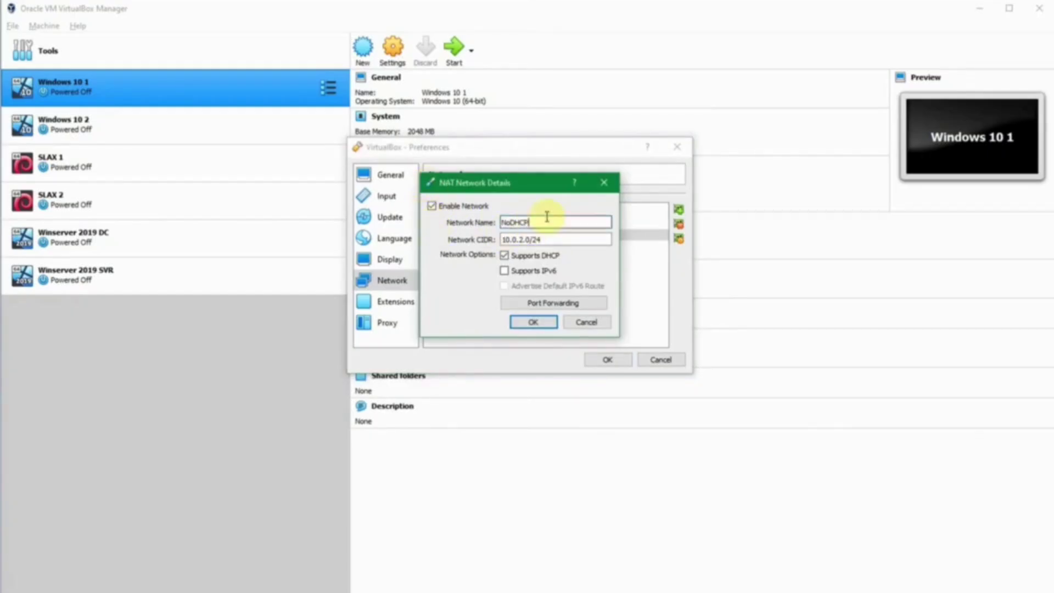
left_click_drag(563, 234, 407, 235)
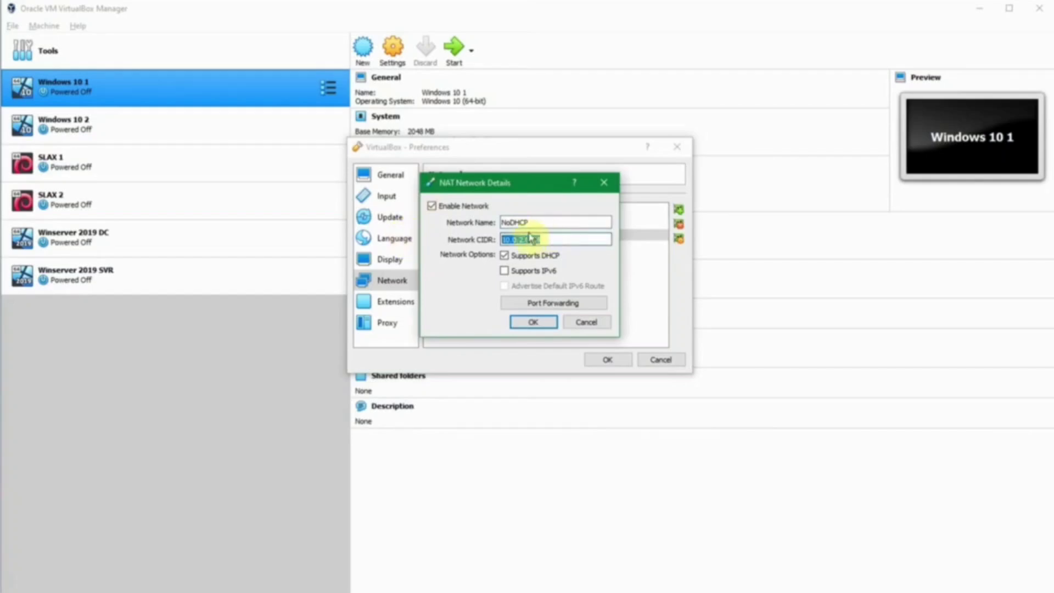
left_click_drag(530, 238, 372, 236)
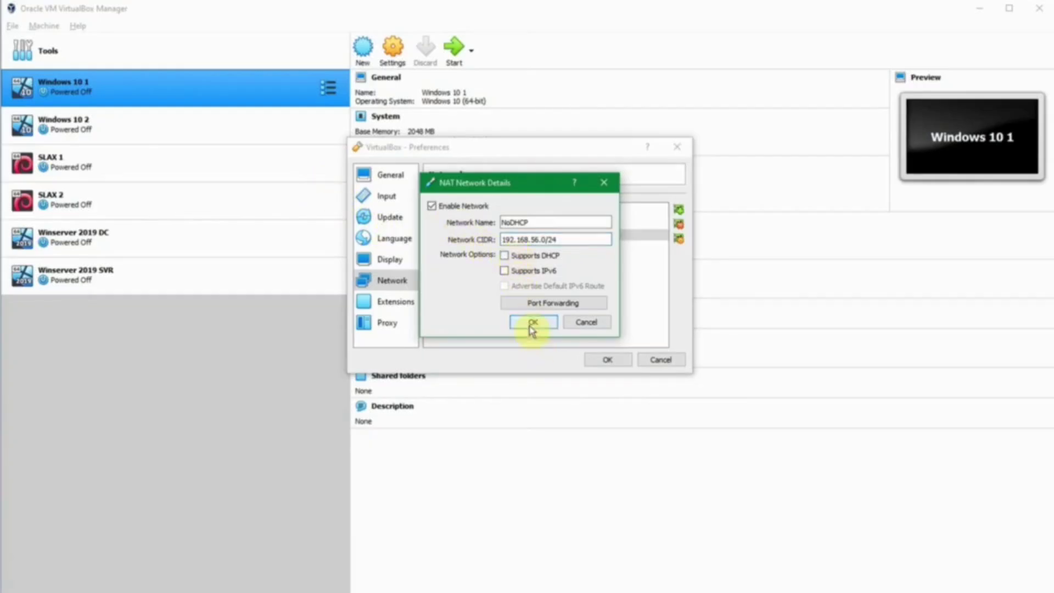
left_click(531, 323)
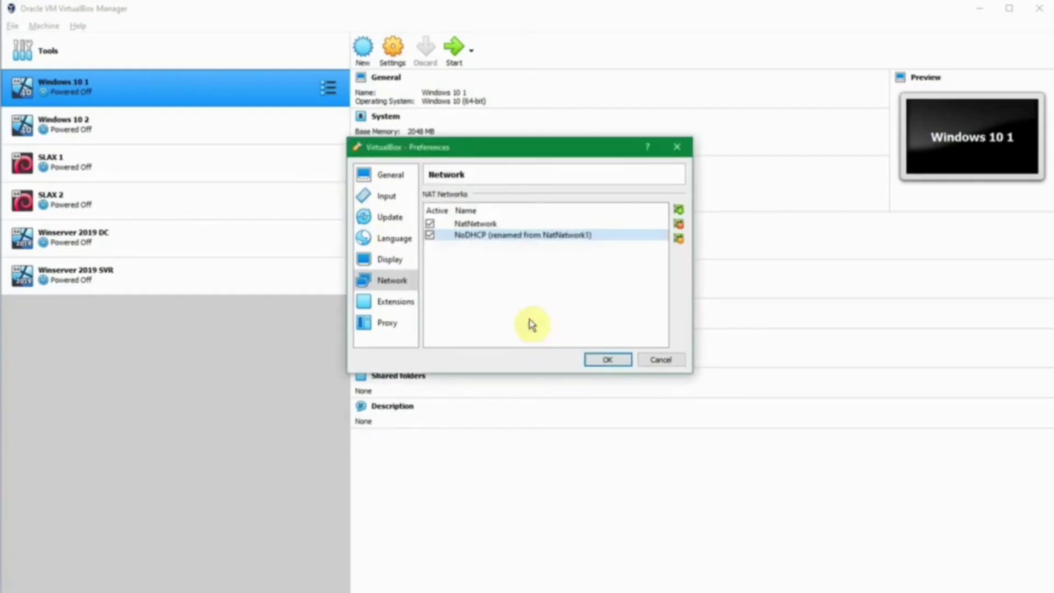
Step: Recheck the NoDHCP network's details, then save and close Preferences
mouse_move(571, 240)
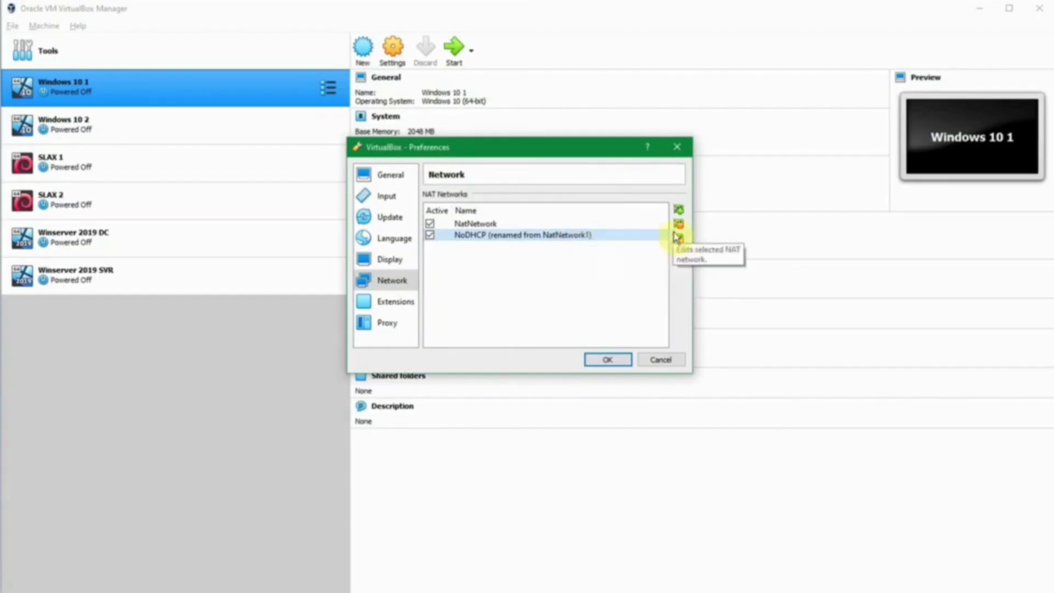
mouse_move(504, 230)
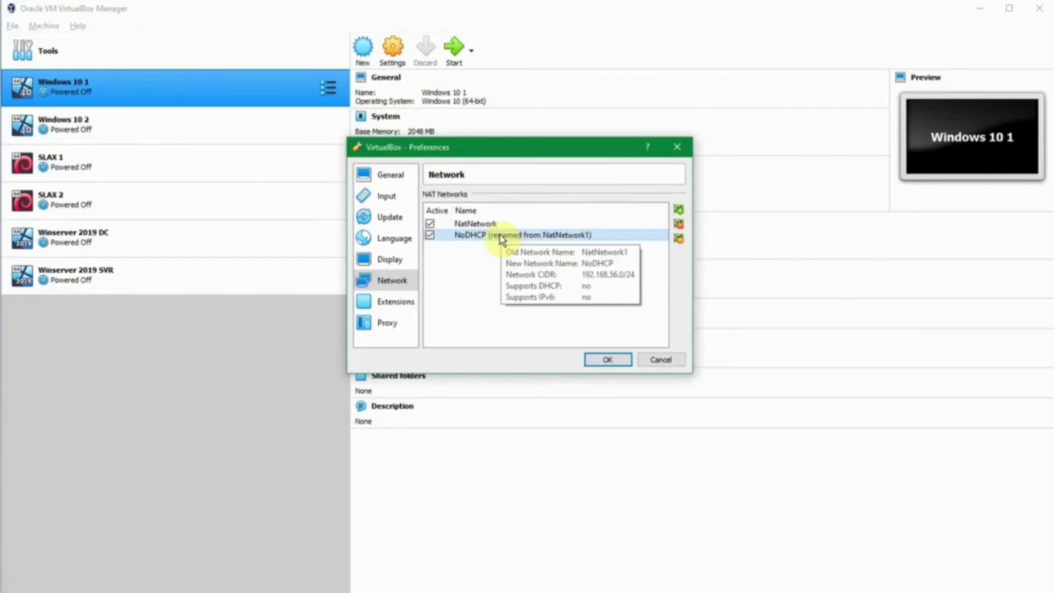
double_click(502, 240)
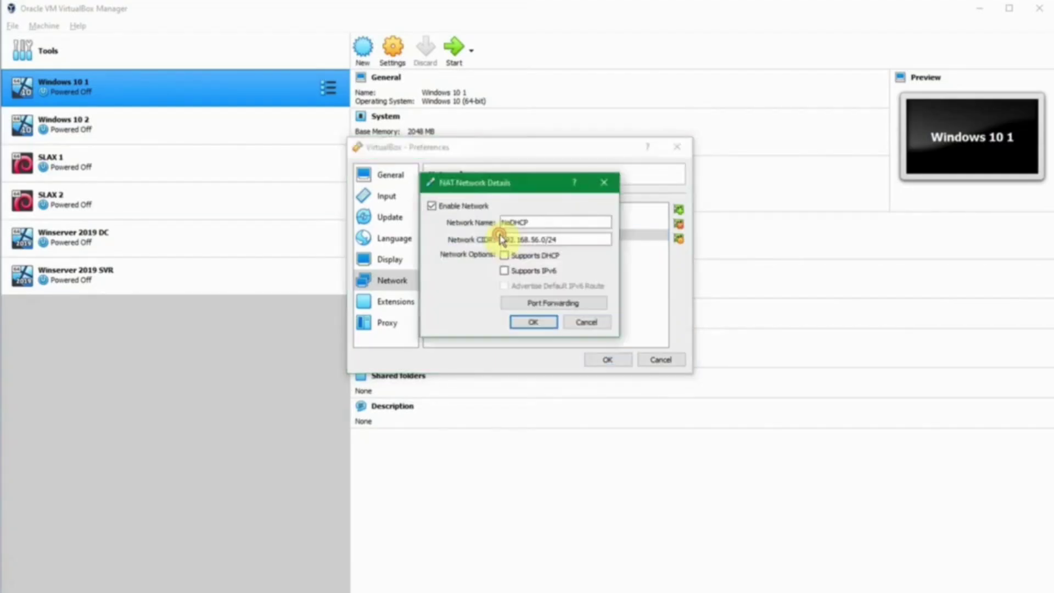
left_click(533, 322)
left_click(608, 360)
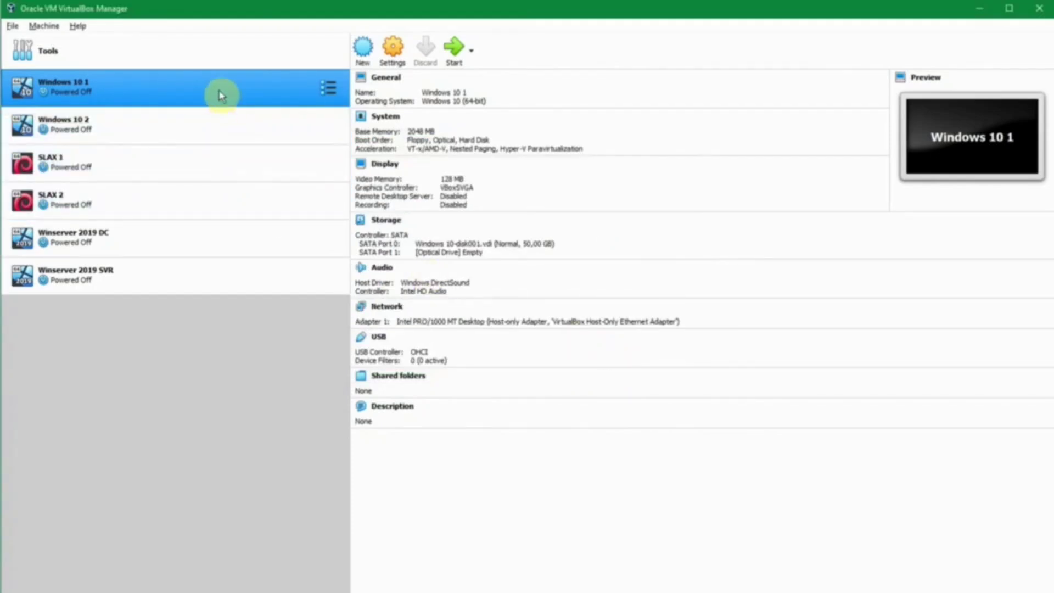
Step: Attach Windows 10 1's Adapter 1 to the NAT network NoDHCP
left_click(393, 53)
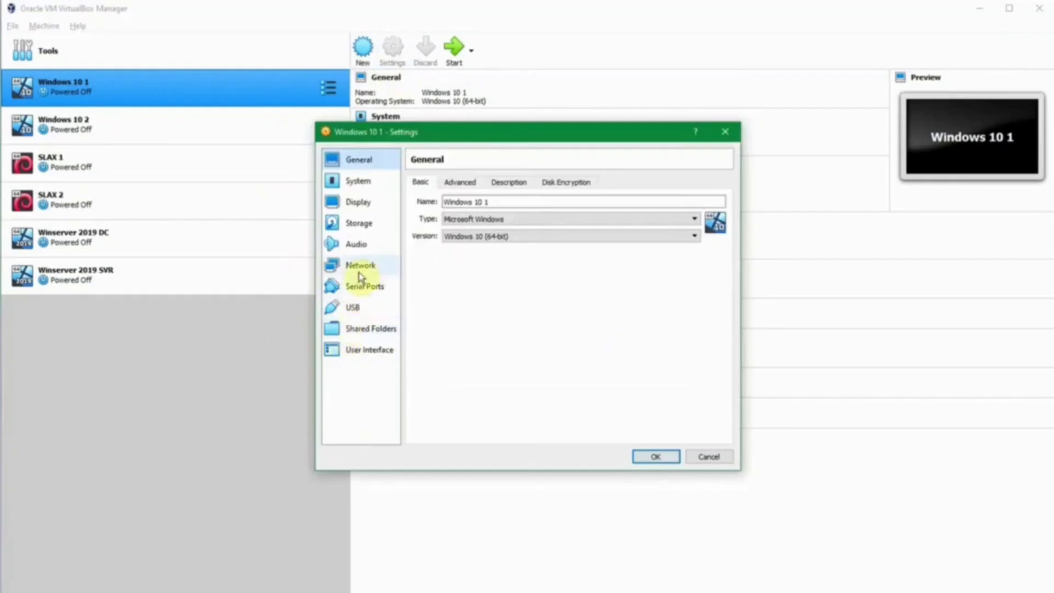
left_click(359, 269)
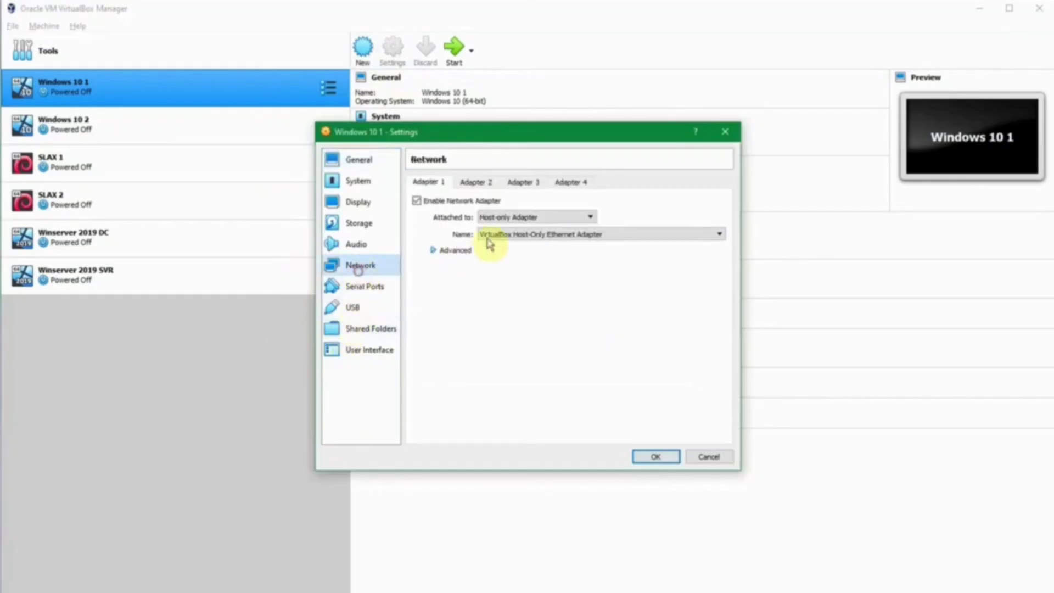
left_click(515, 218)
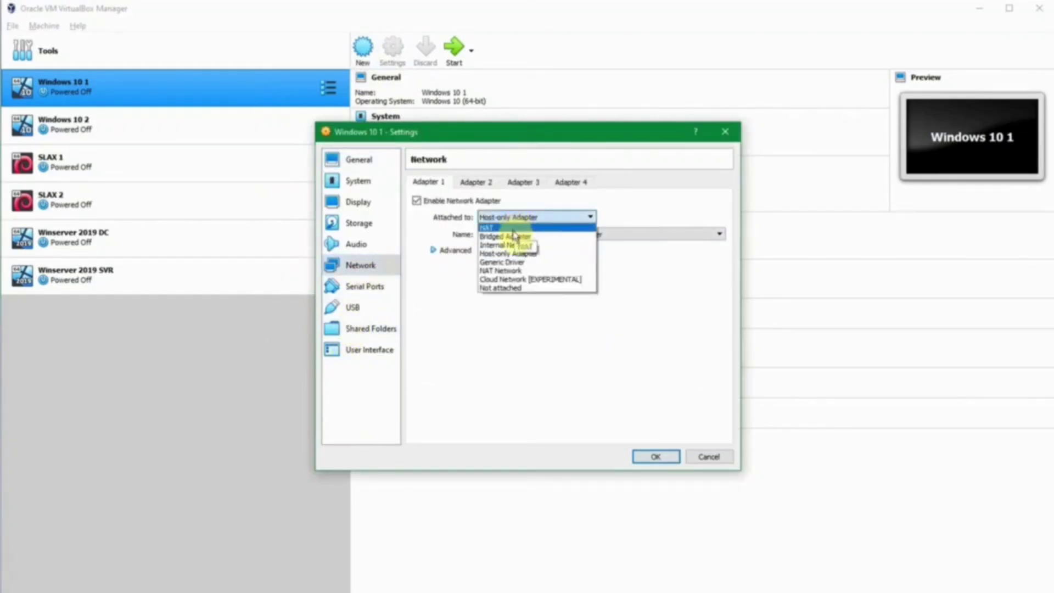
left_click(527, 270)
left_click(539, 234)
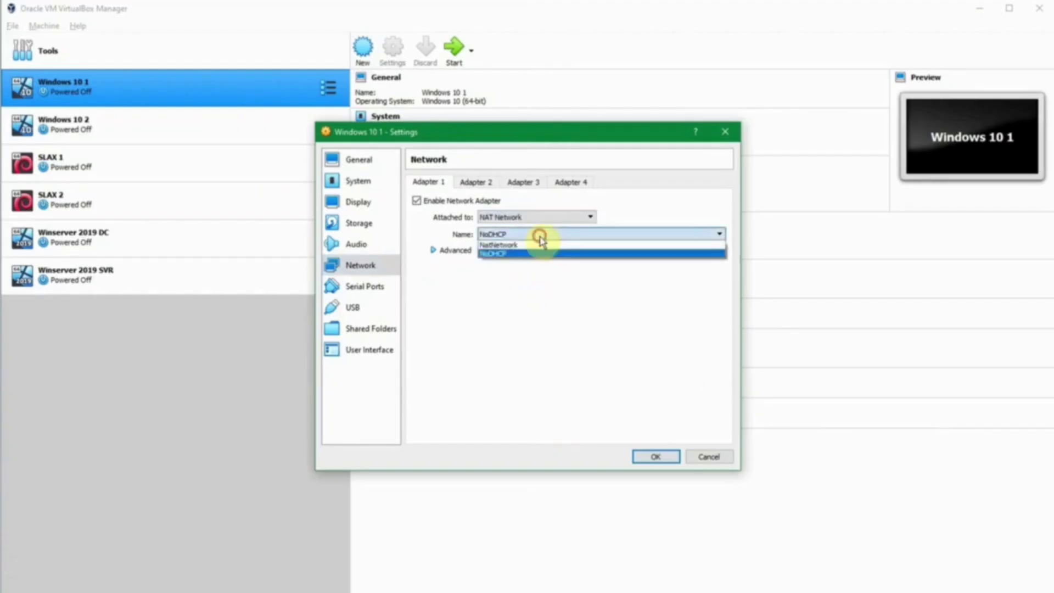
left_click(537, 253)
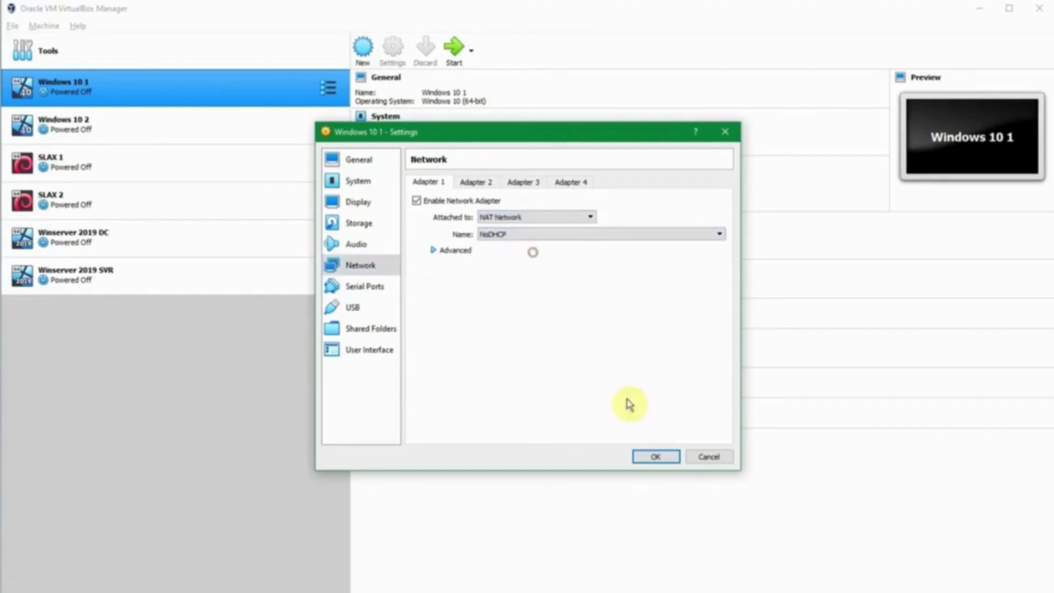
left_click(656, 456)
Step: Attach Winserver 2019 DC's Adapter 1 to the NAT network NoDHCP
left_click(200, 242)
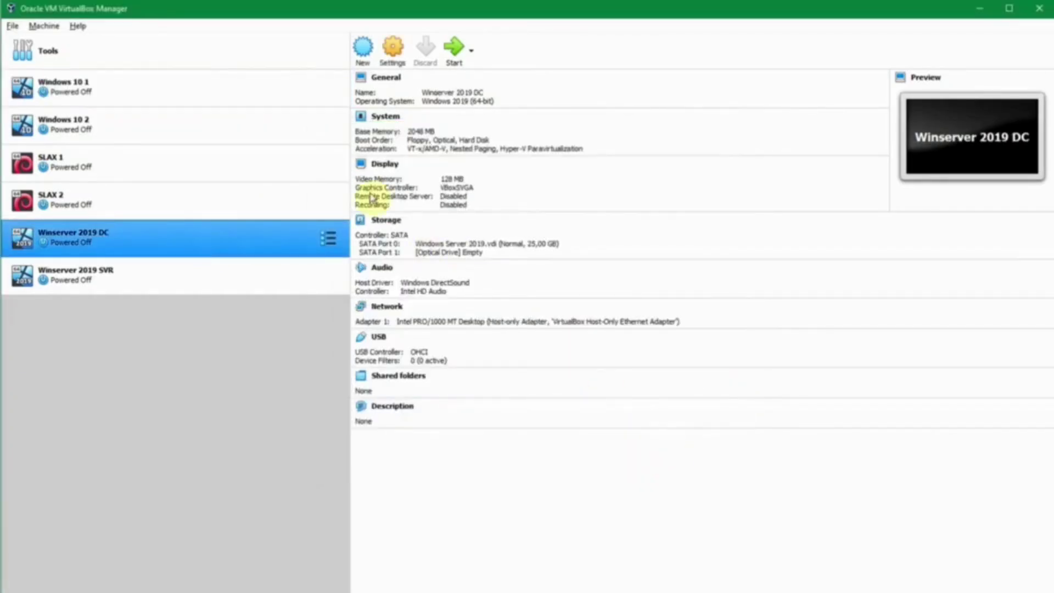
left_click(393, 49)
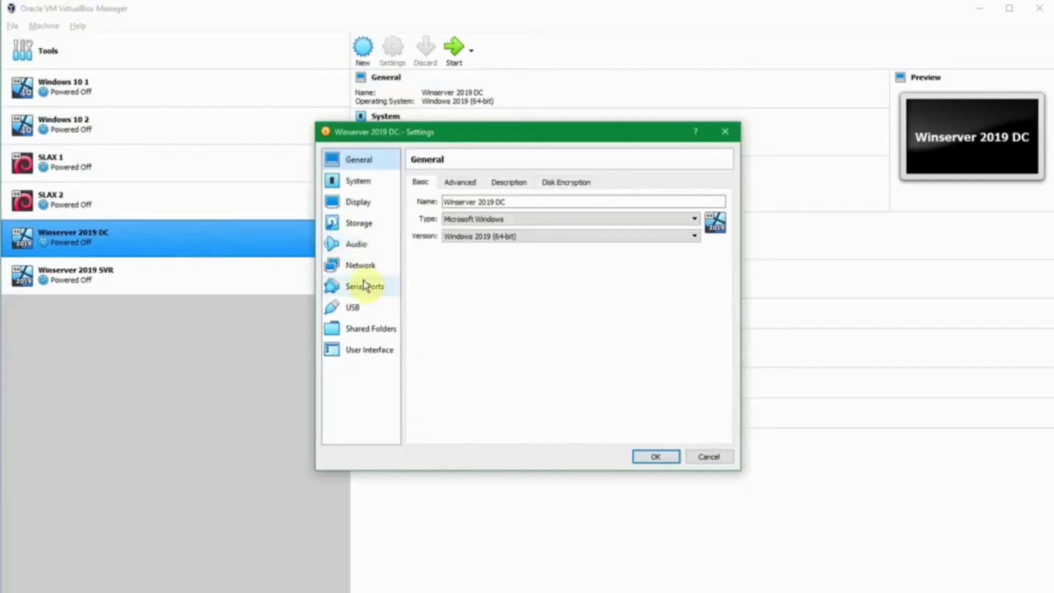
left_click(366, 270)
left_click(501, 216)
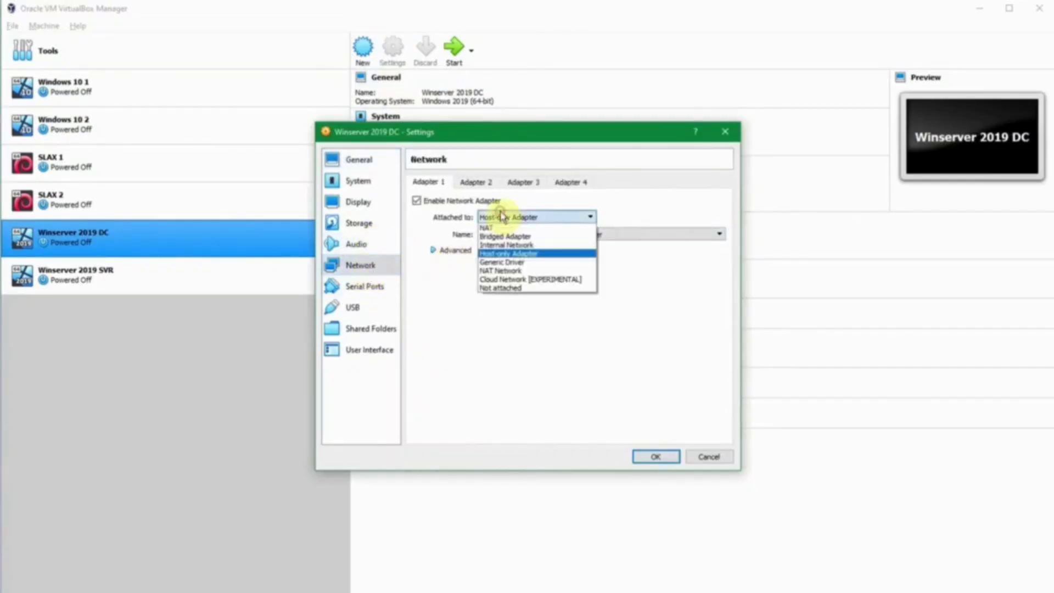
left_click(533, 271)
left_click(528, 235)
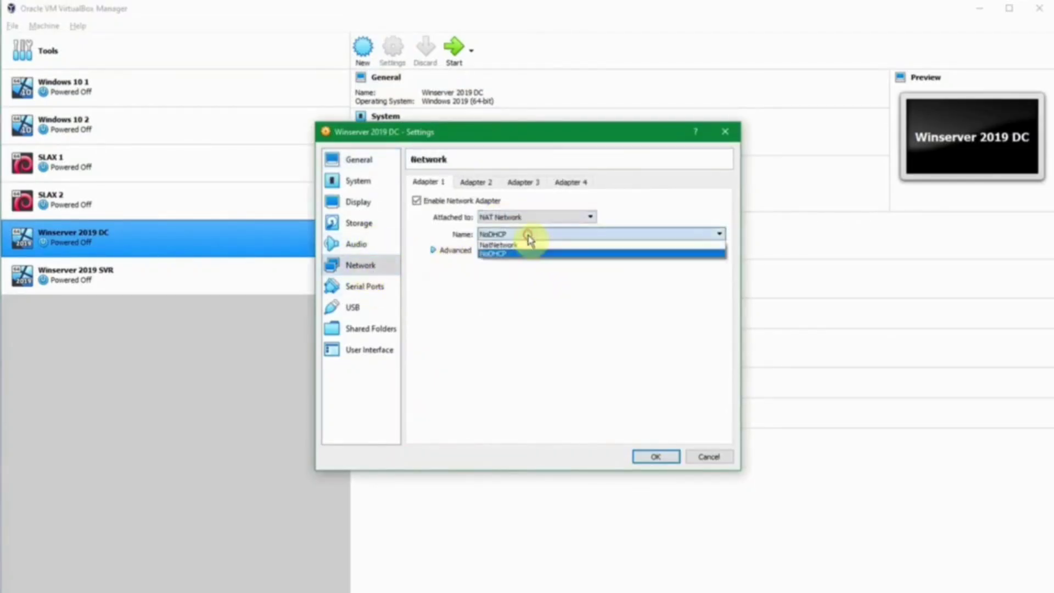
left_click(528, 254)
left_click(637, 457)
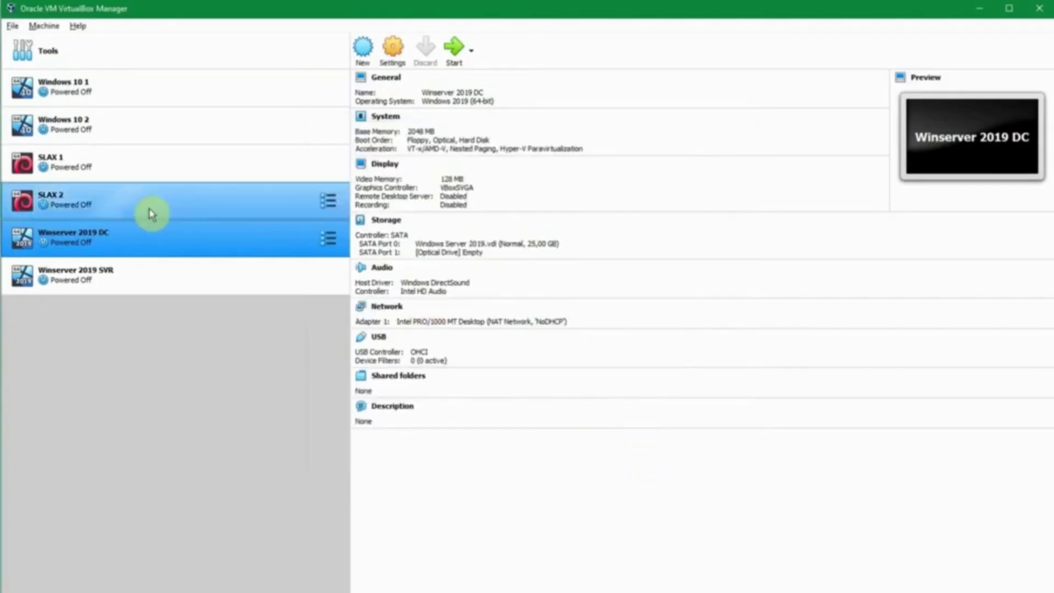
Step: Attach Winserver 2019 SVR's Adapter 1 to the NAT network NoDHCP as well
left_click(181, 288)
left_click(392, 50)
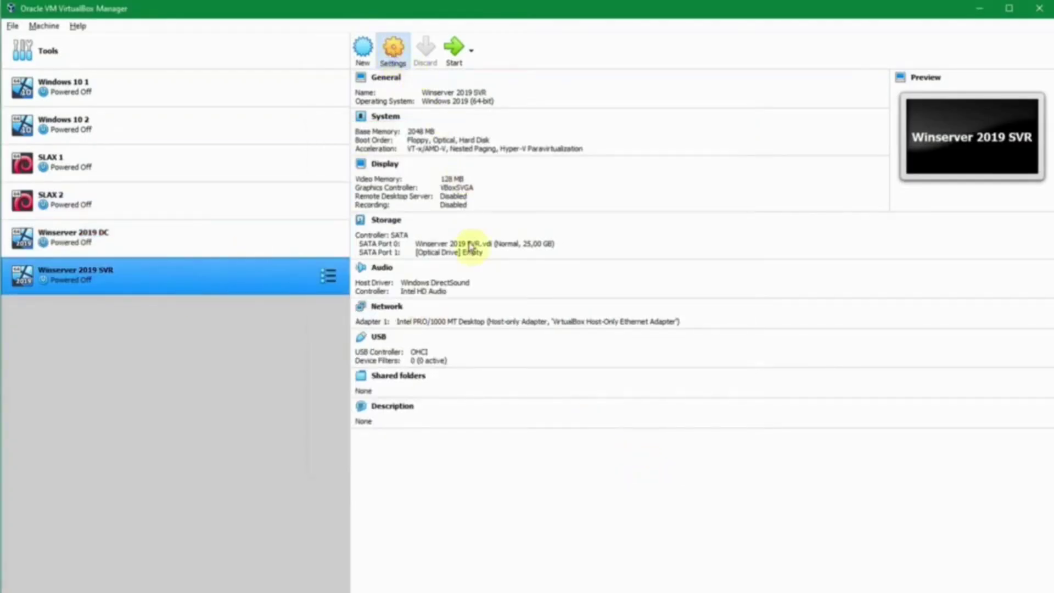
left_click(363, 265)
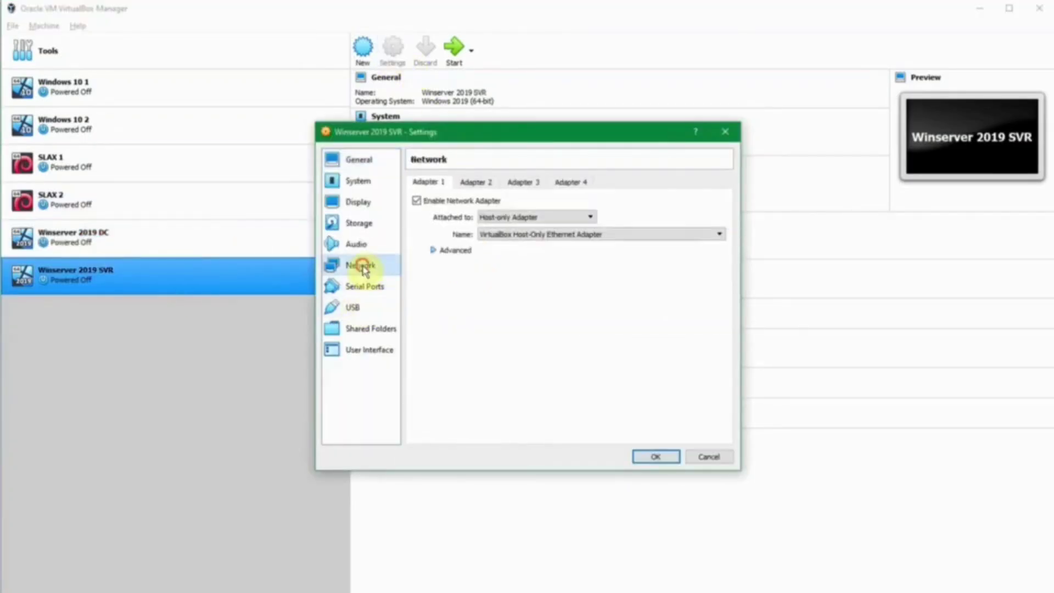
left_click(502, 217)
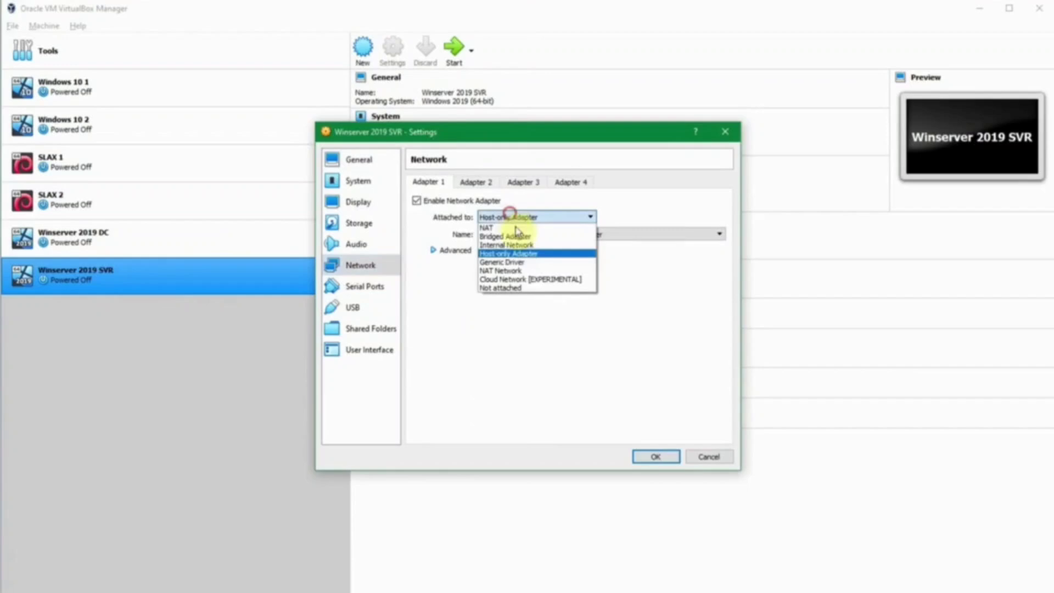
left_click(528, 270)
left_click(527, 235)
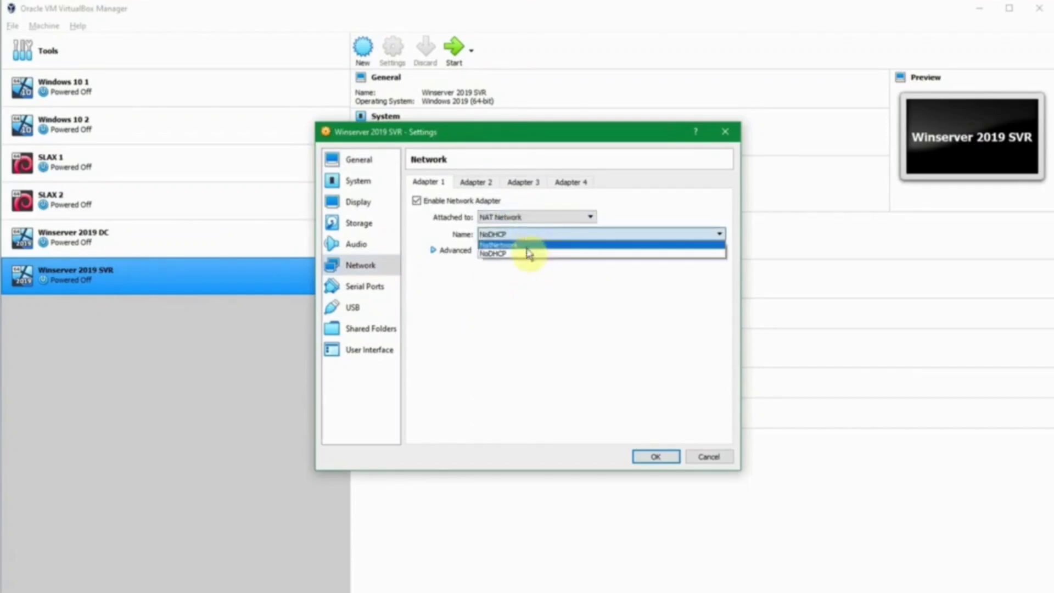
left_click(531, 254)
left_click(656, 457)
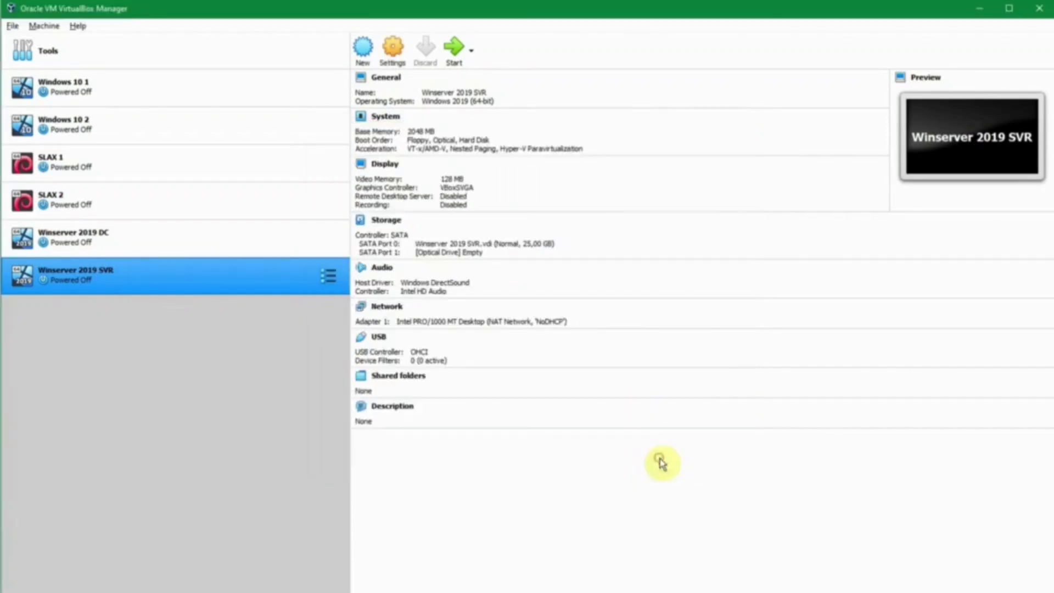
left_click(199, 230)
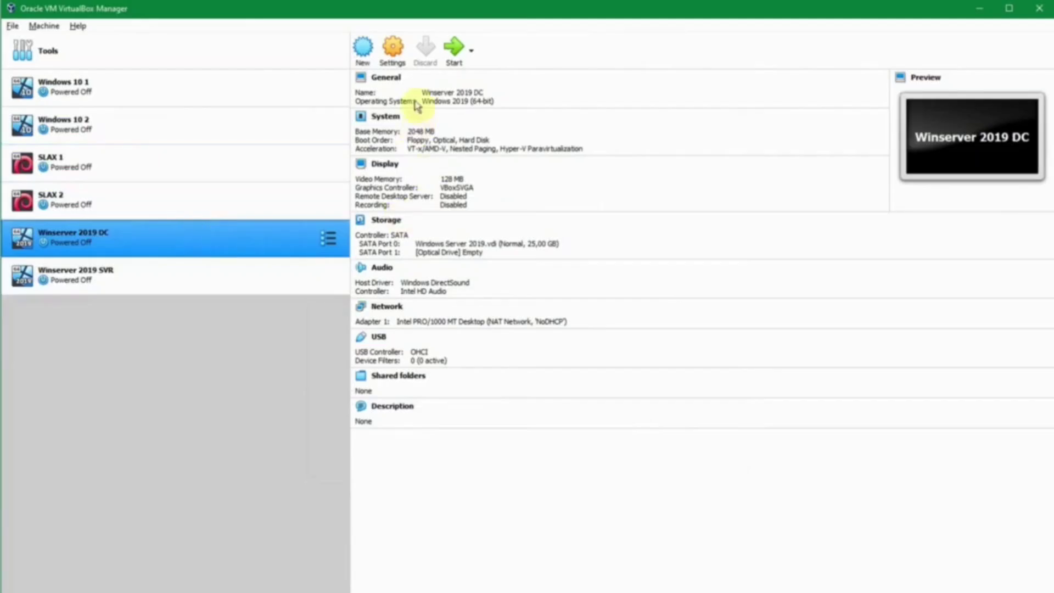
Step: Start the Winserver 2019 DC and Winserver 2019 SVR virtual machines
left_click(453, 48)
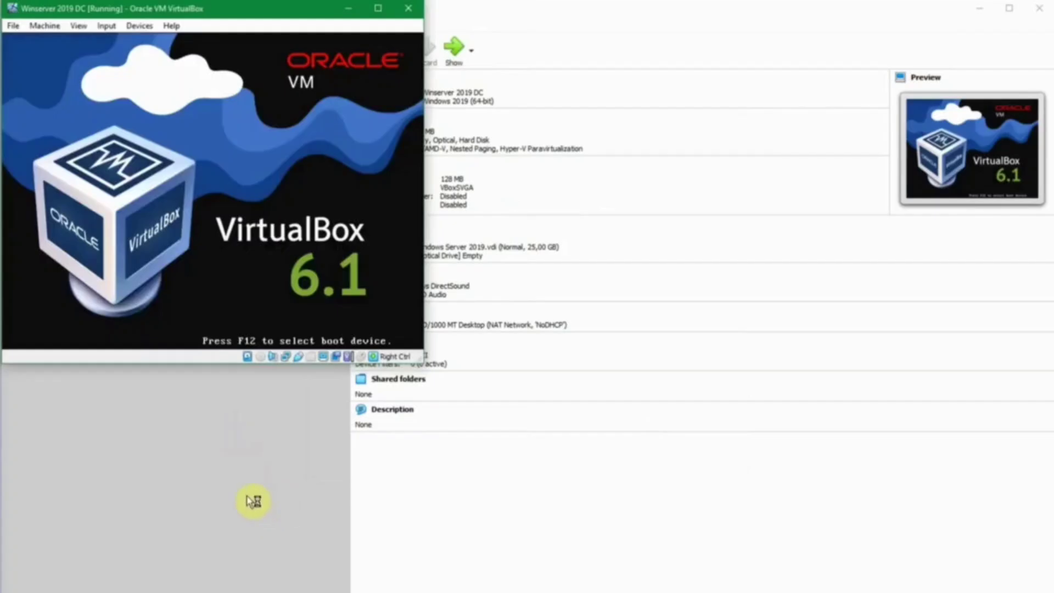
left_click(825, 11)
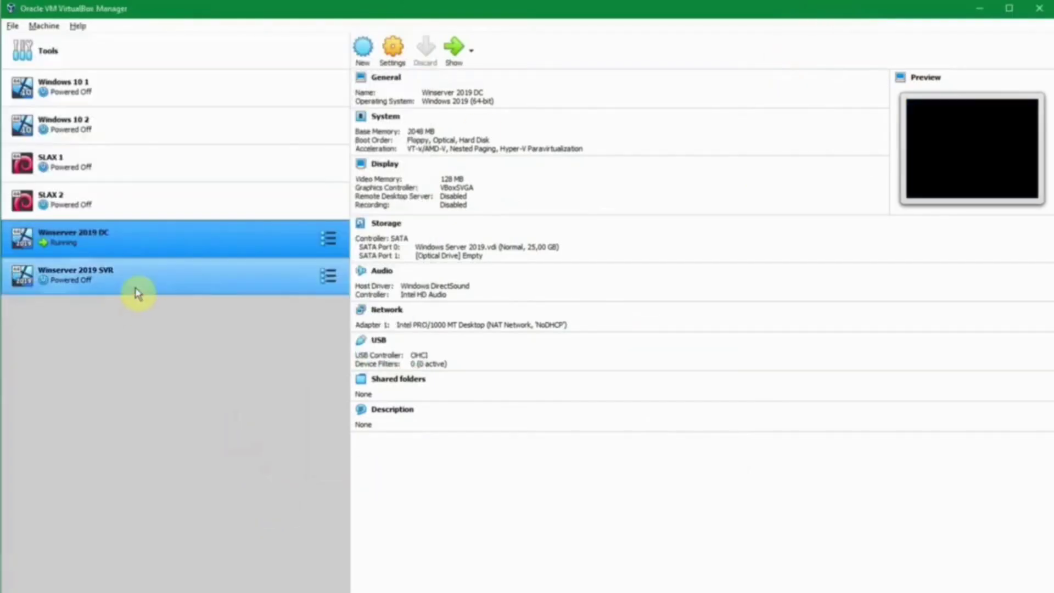
left_click(137, 293)
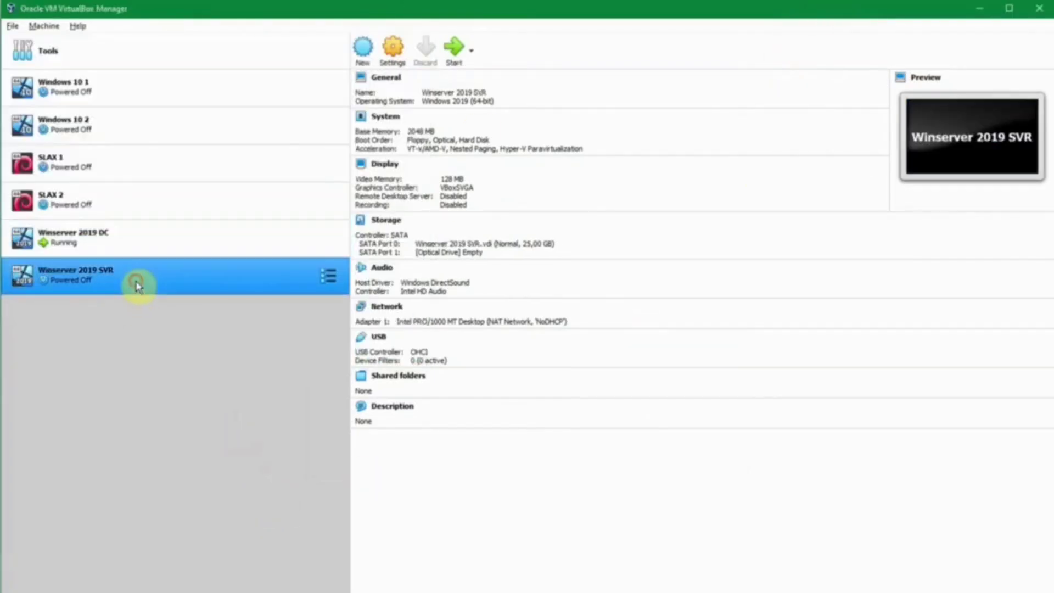
left_click(454, 50)
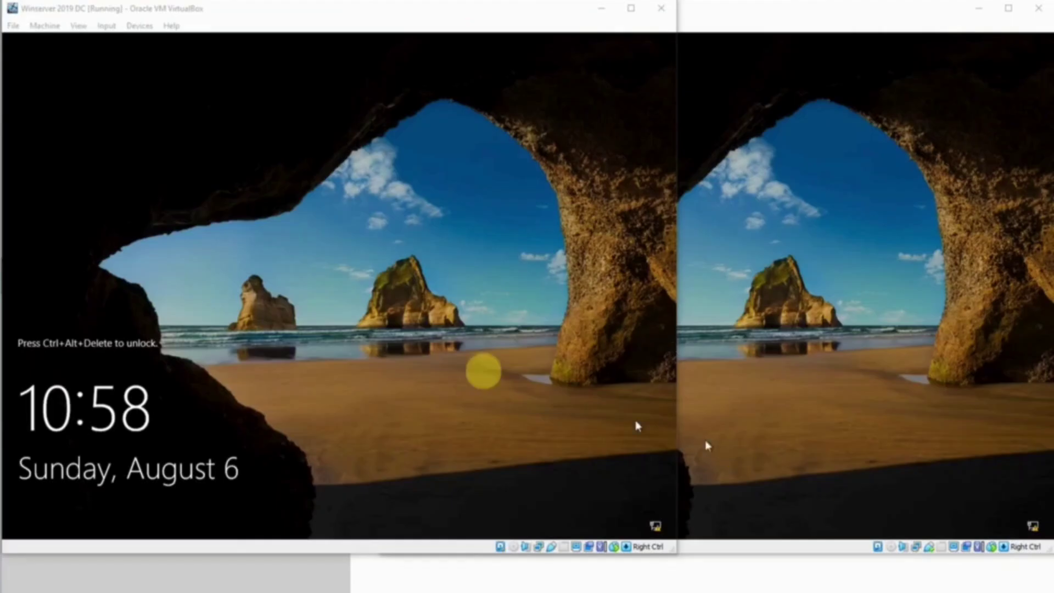
Step: Sign in to the DC machine with Ctrl+Alt+Del and the administrator password
left_click(438, 353)
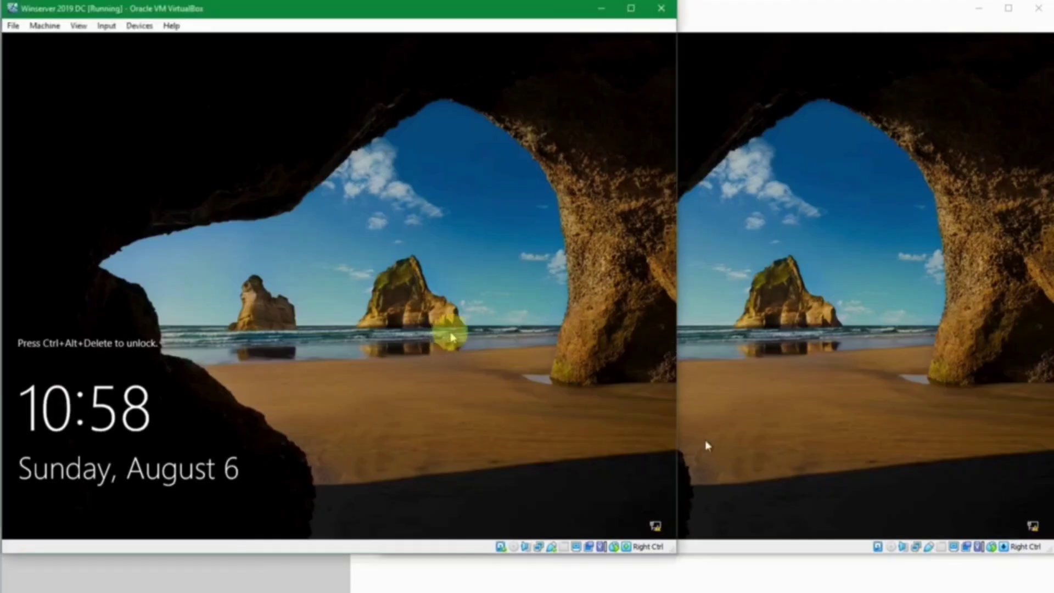
key("ctrl+alt+Delete")
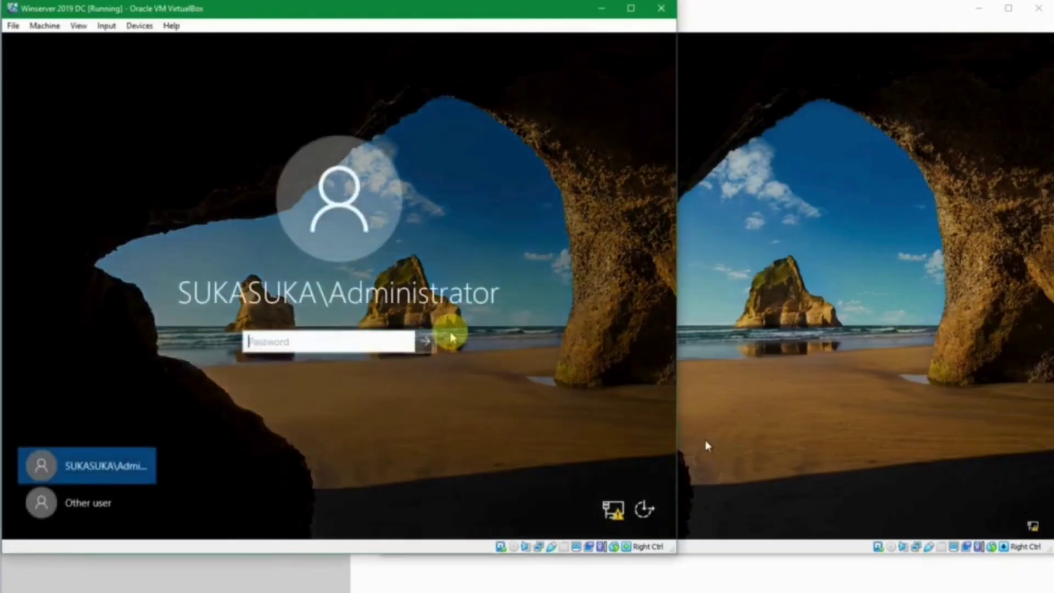
type("•••••••")
key("ctrl+a")
type("•")
key("ctrl+a")
type("•••")
key("Return")
Step: Sign in to the SVR machine with Ctrl+Alt+Del and the administrator password
left_click(810, 234)
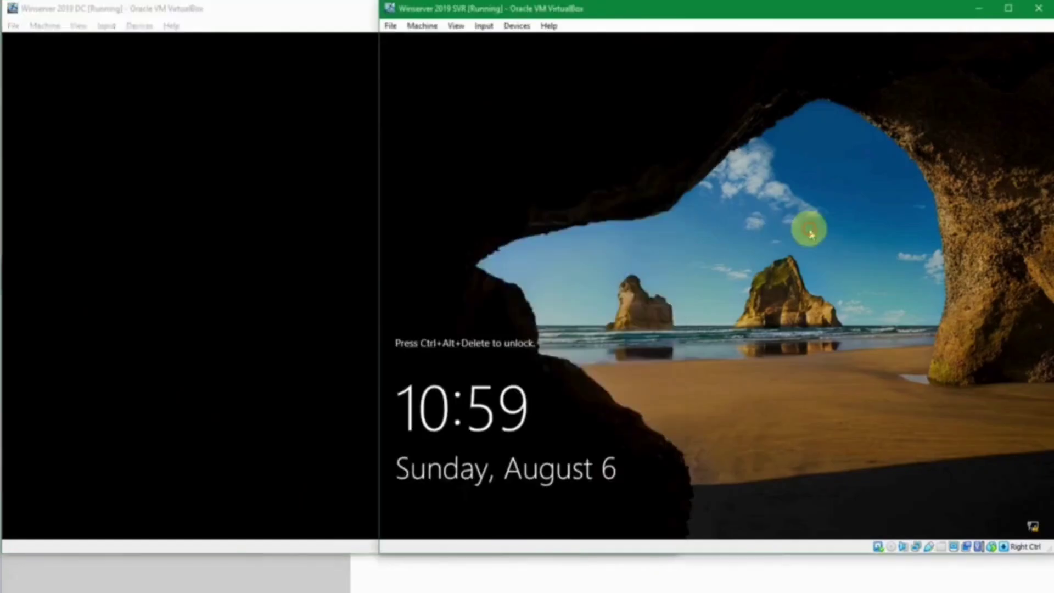
key("ctrl+alt+Delete")
type("•")
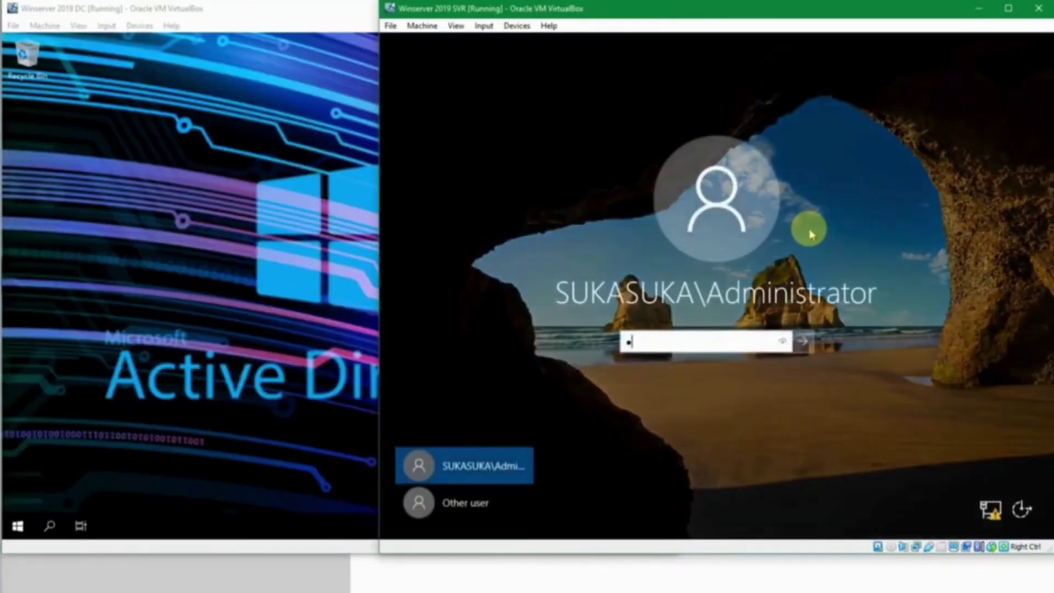
type("•••••••••")
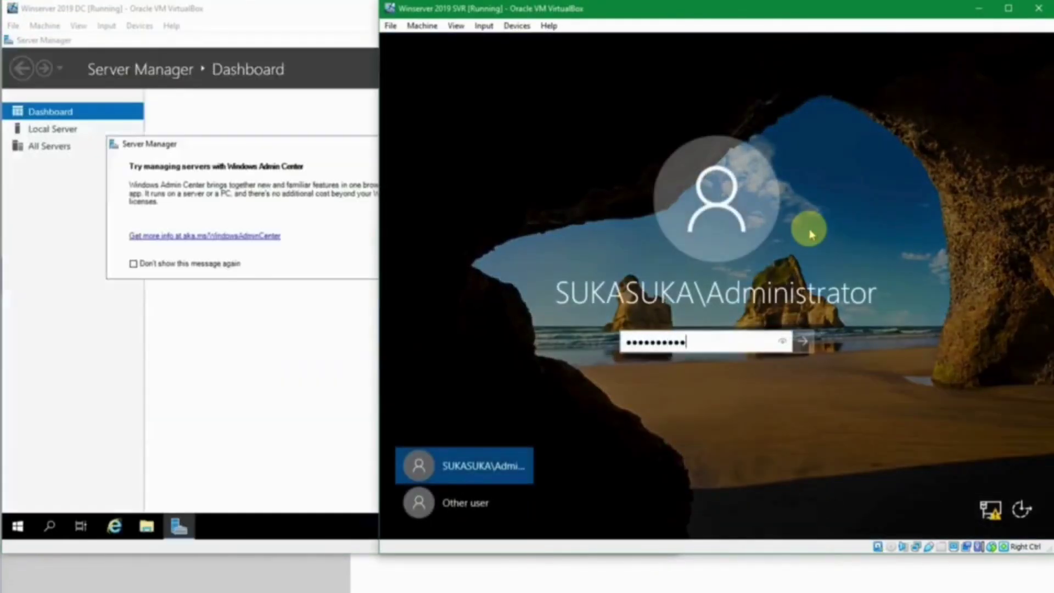
key("Return")
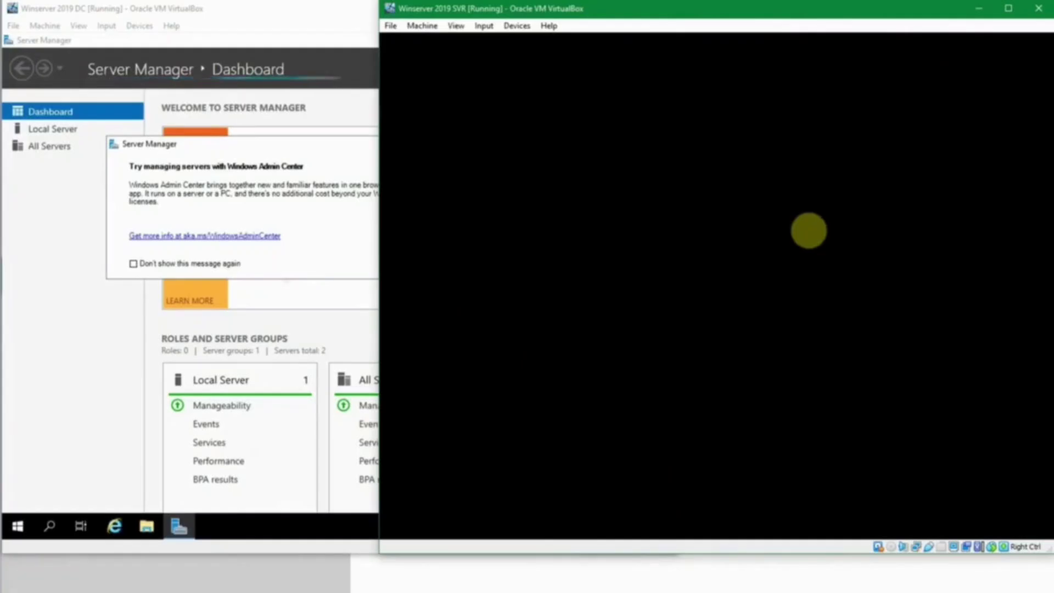
Step: Dismiss the Windows Admin Center prompts so both servers show Server Manager
left_click(329, 31)
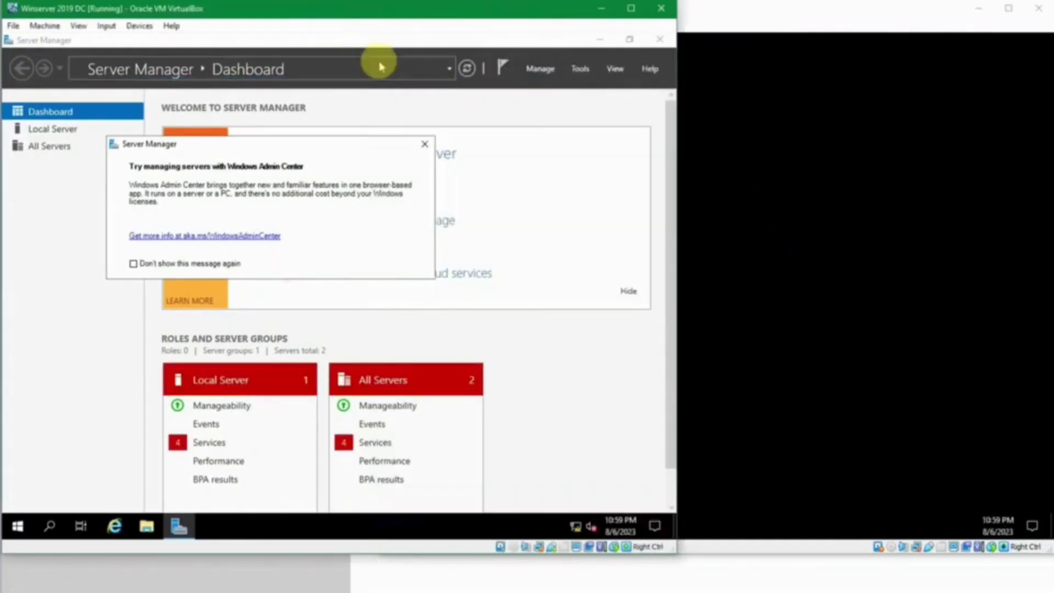
left_click(421, 146)
left_click(597, 40)
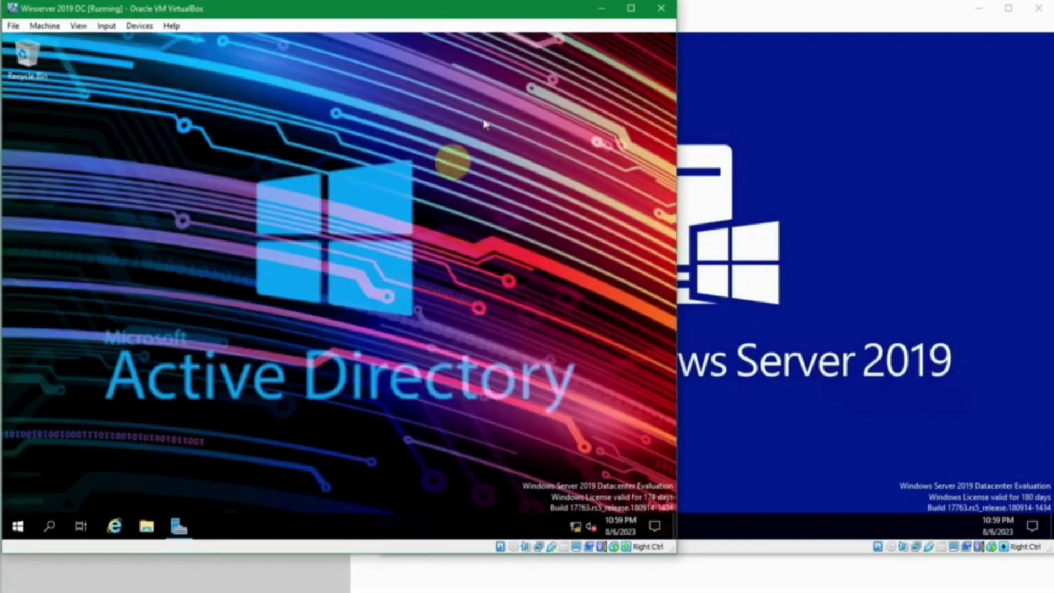
left_click(183, 529)
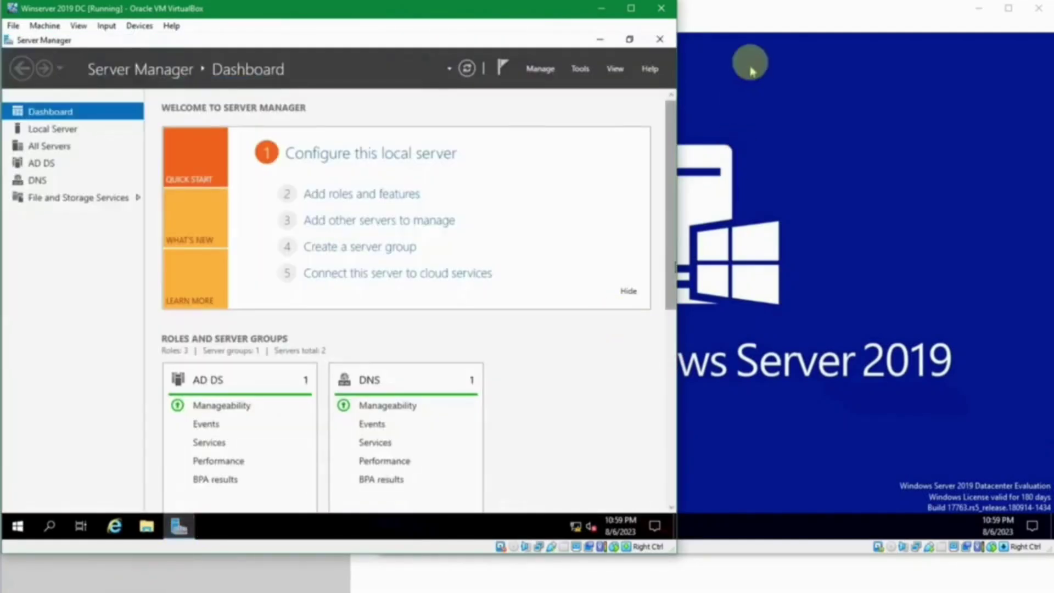
left_click(767, 25)
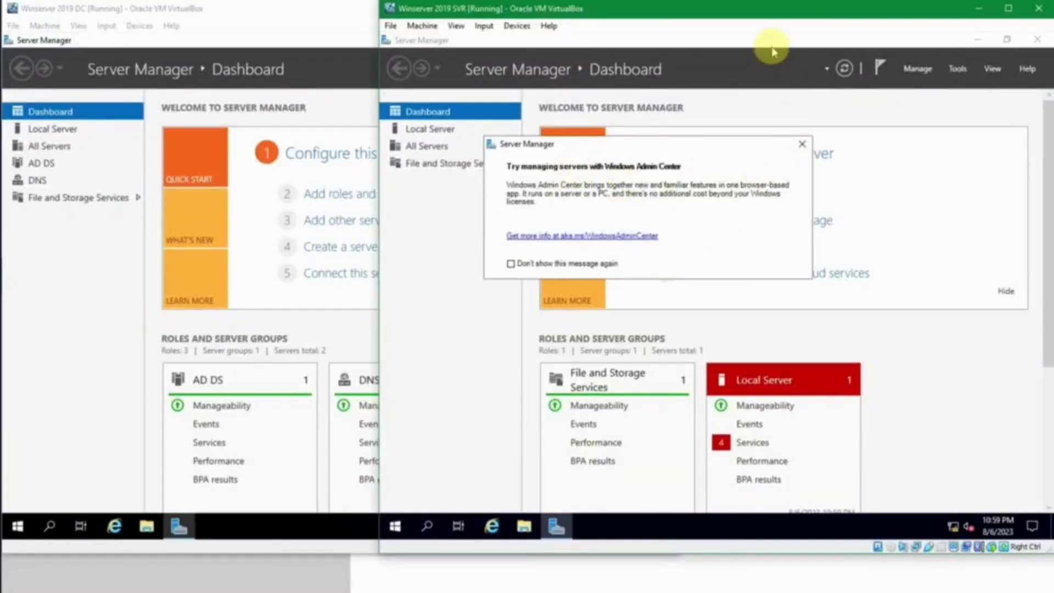
left_click(802, 144)
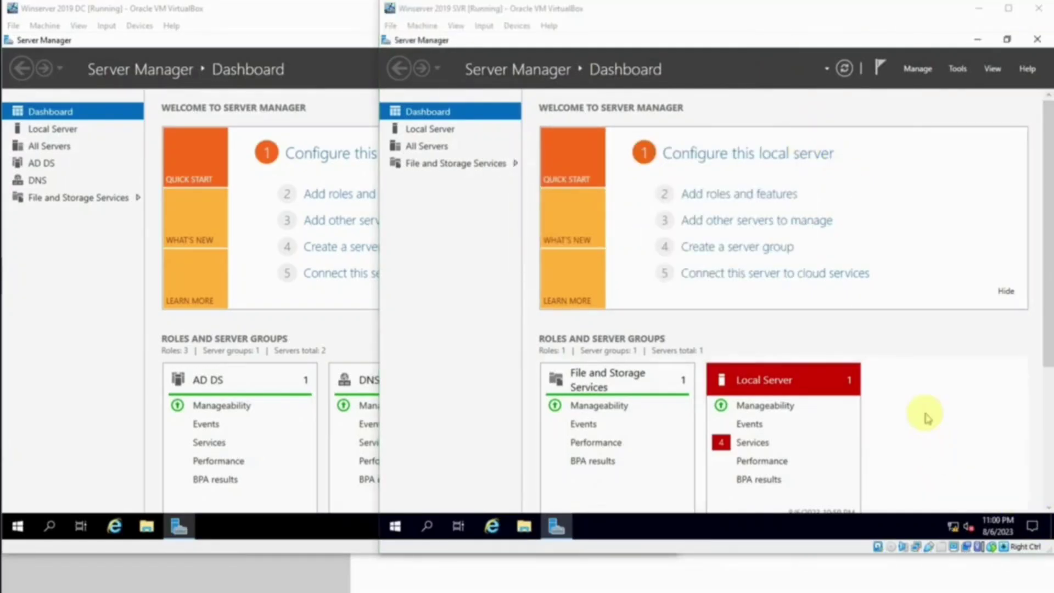
left_click(926, 415)
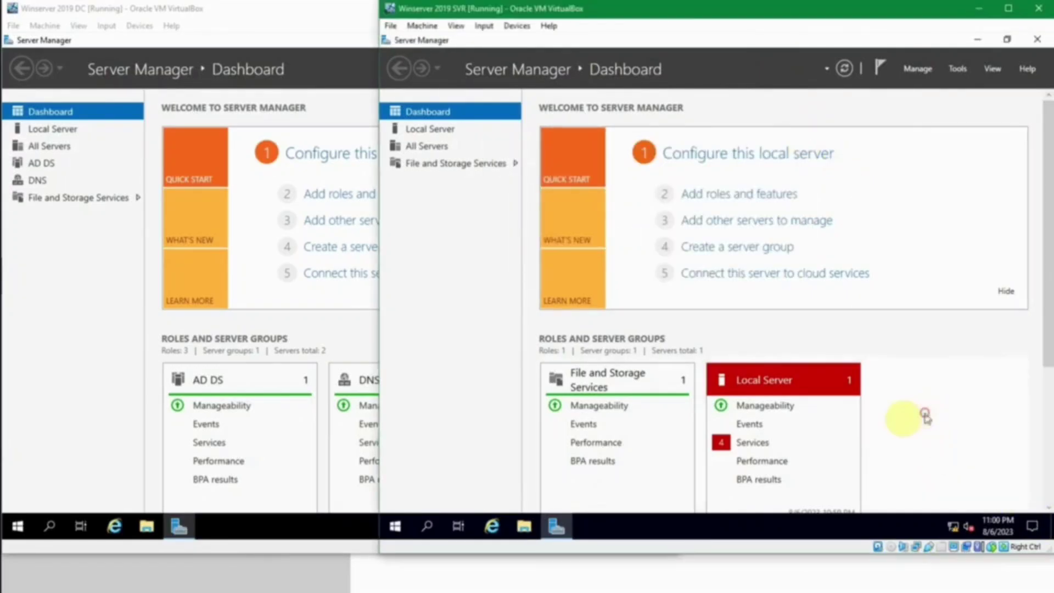
left_click(39, 378)
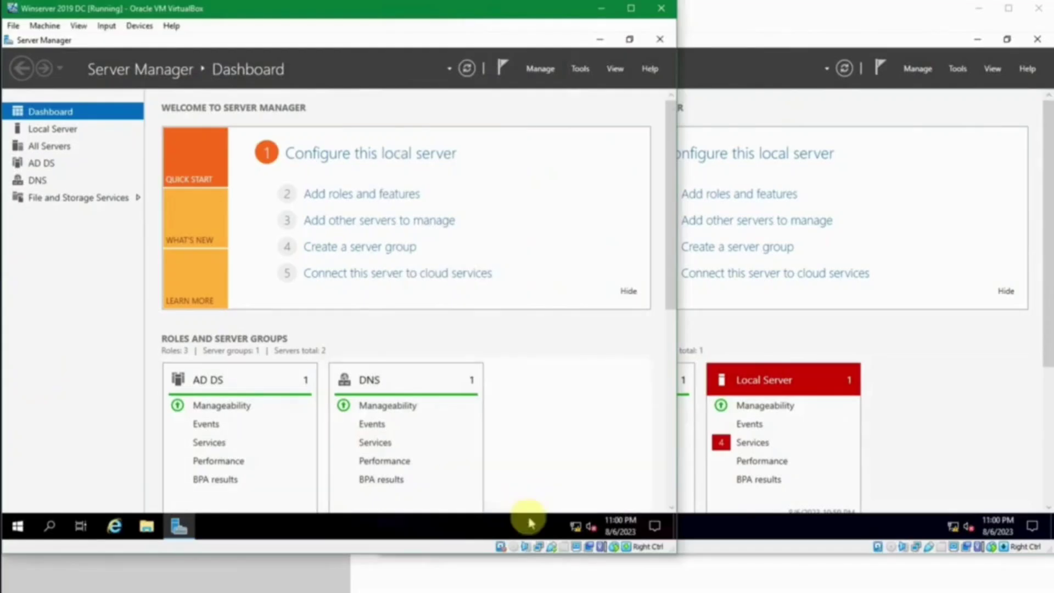
Step: View the DC's Ethernet network properties, showing IPv4 192.168.56.11
left_click(583, 528)
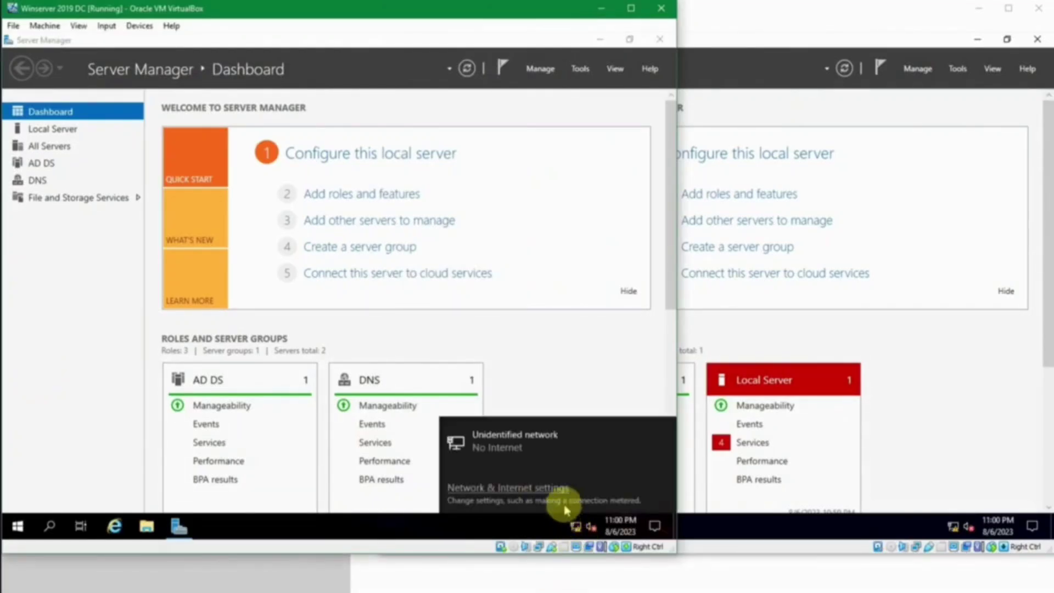
left_click(557, 486)
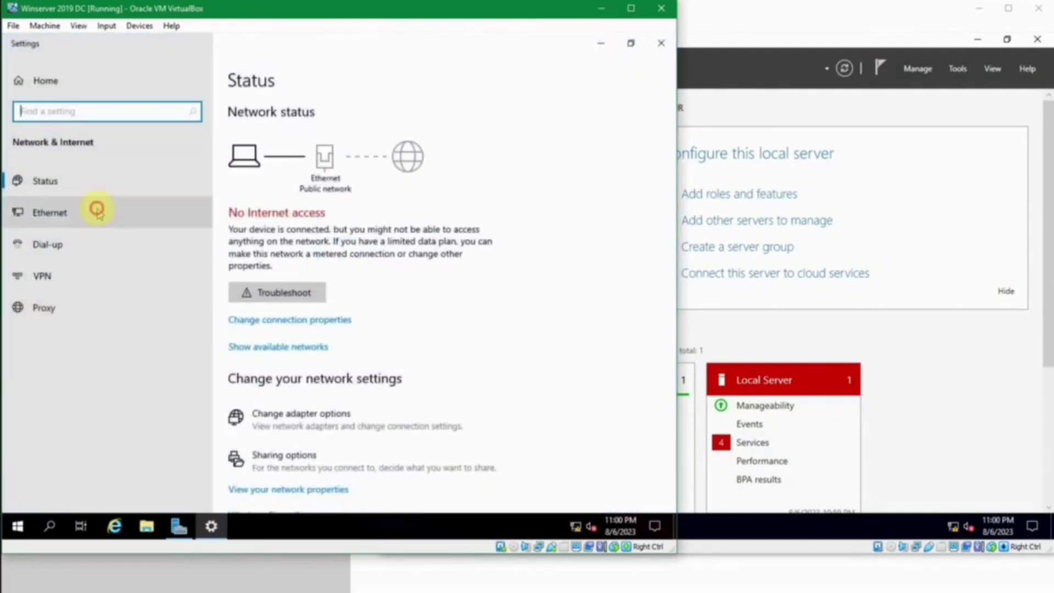
left_click(96, 200)
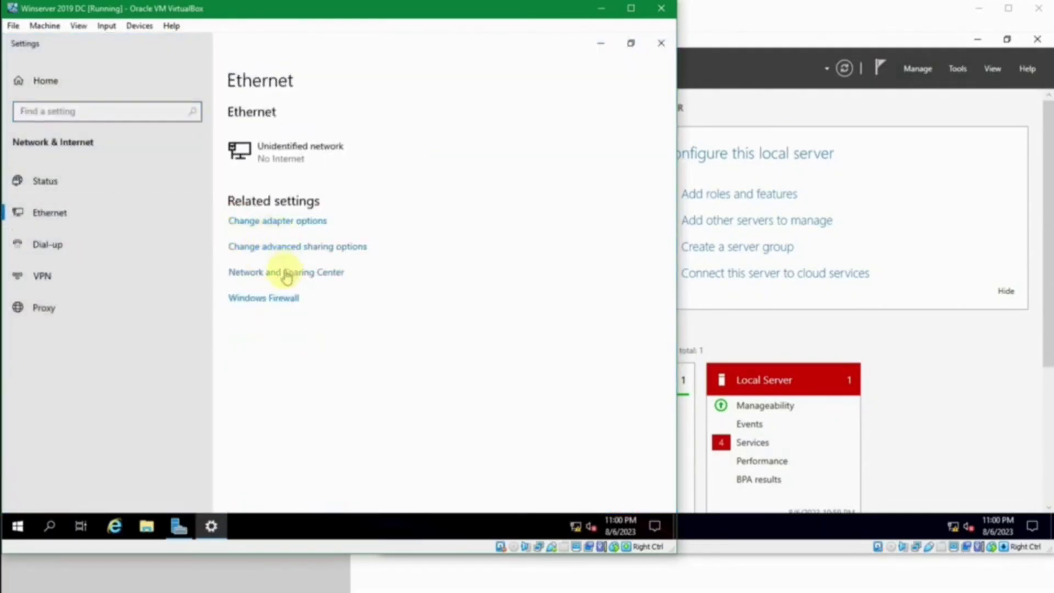
left_click(277, 150)
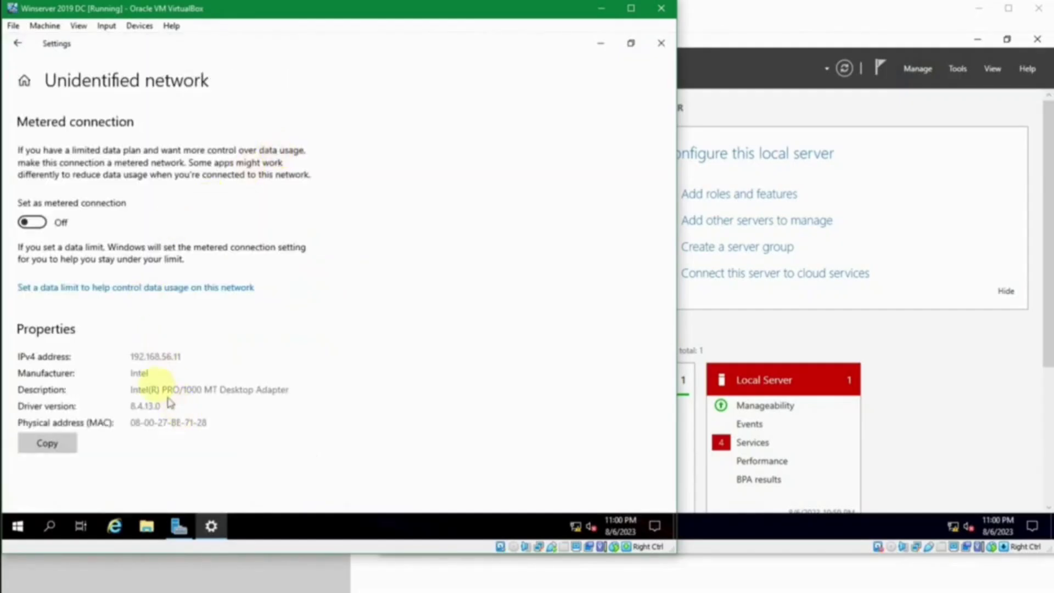
Step: View the SVR's Ethernet network properties: IPv4 192.168.56.12 with DNS 192.168.56.11
left_click(807, 337)
left_click(958, 527)
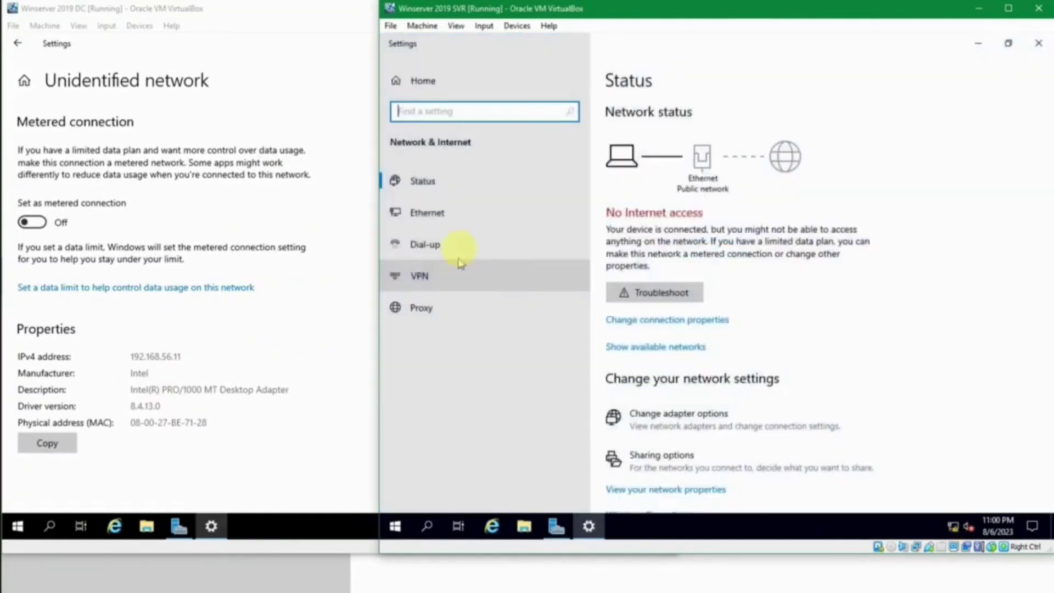
left_click(463, 211)
left_click(619, 152)
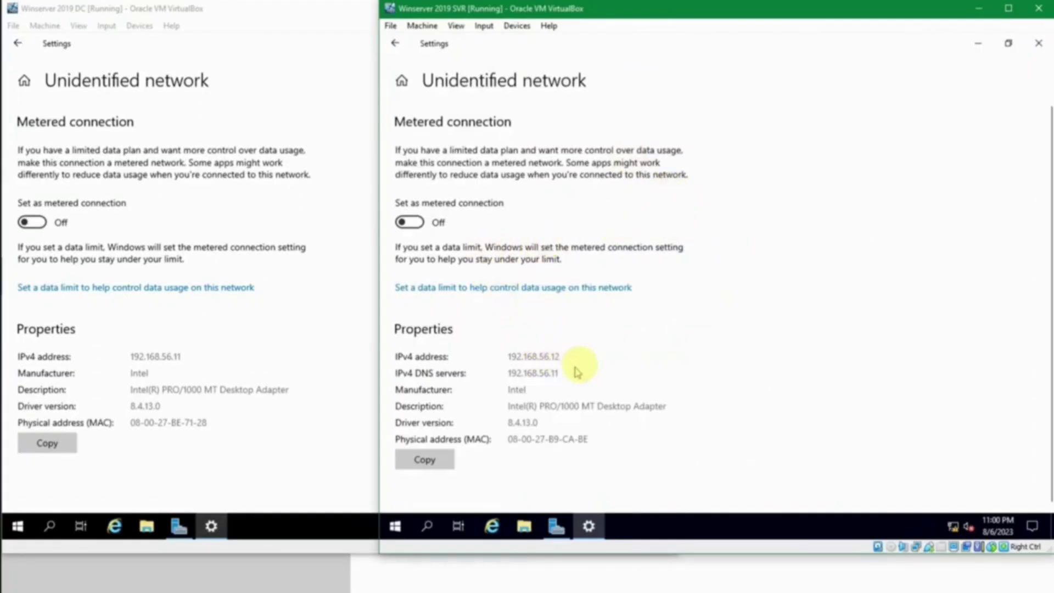
Step: From an administrator command prompt on SVR, ping 192.168.56.11, then exit
key("super+r")
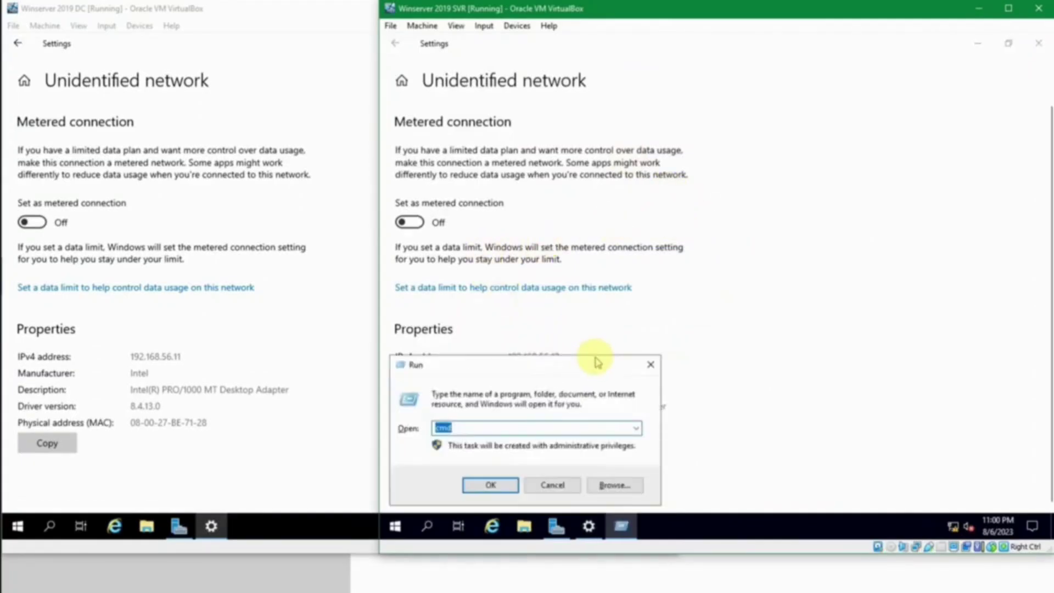
key("Return")
type("ping 192.168.56.11")
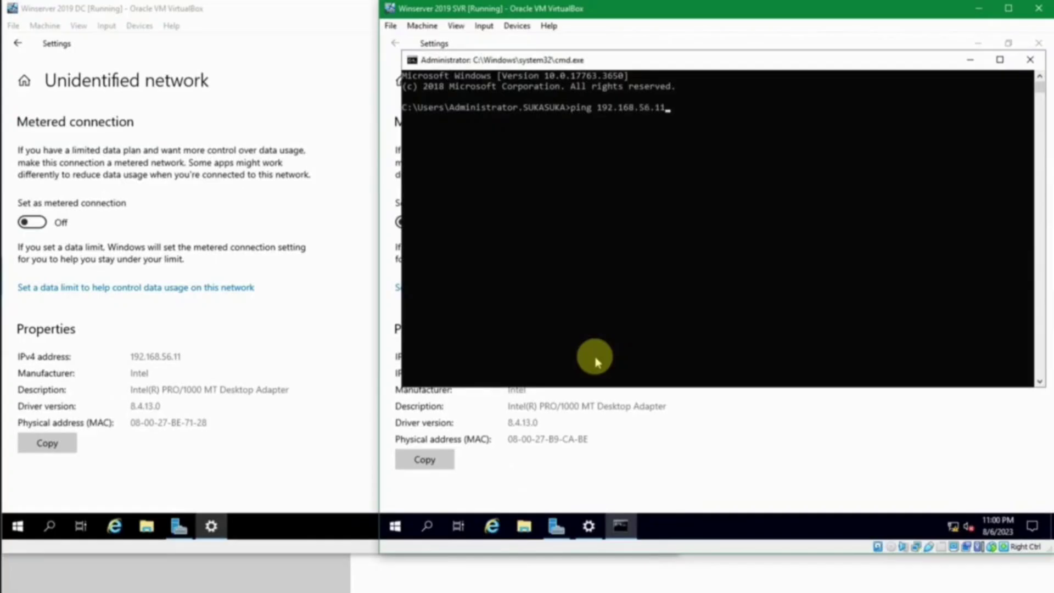
key("Return")
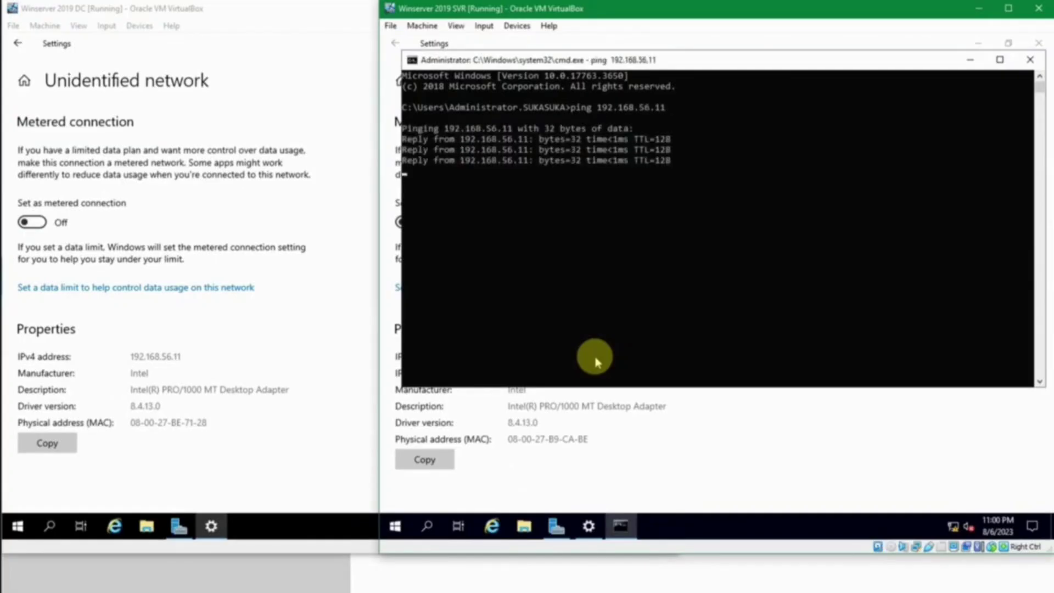
key("Return")
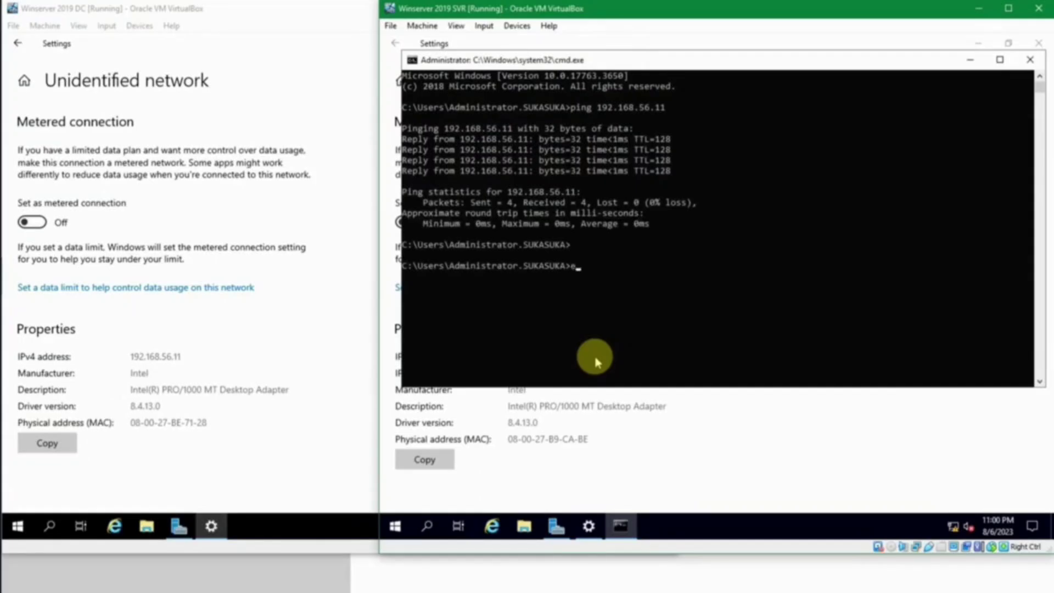
type("exit")
key("Return")
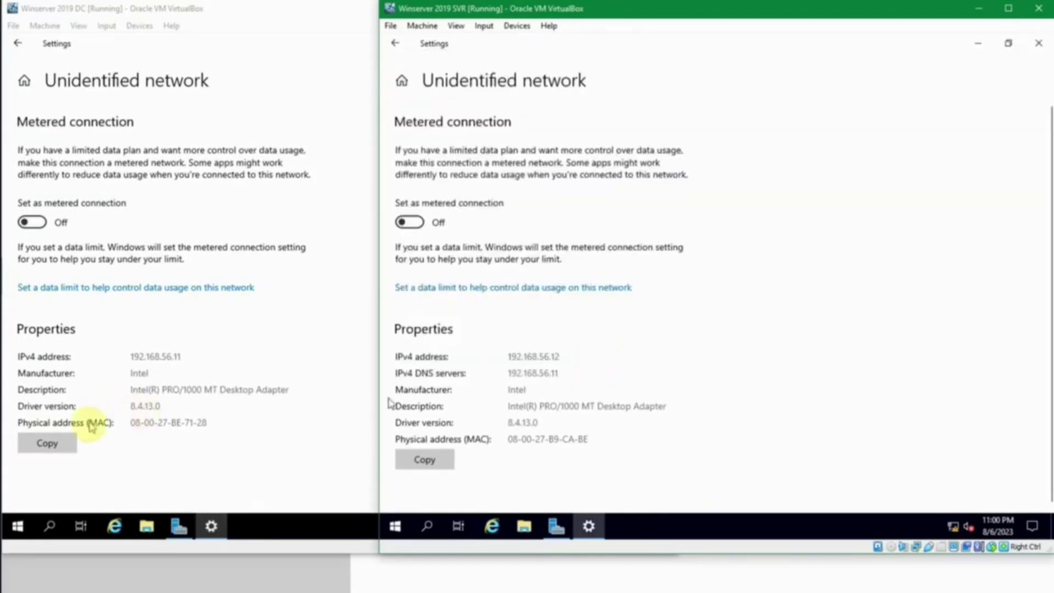
Step: Close the network settings windows on both the DC and SVR machines
left_click(151, 479)
left_click(661, 43)
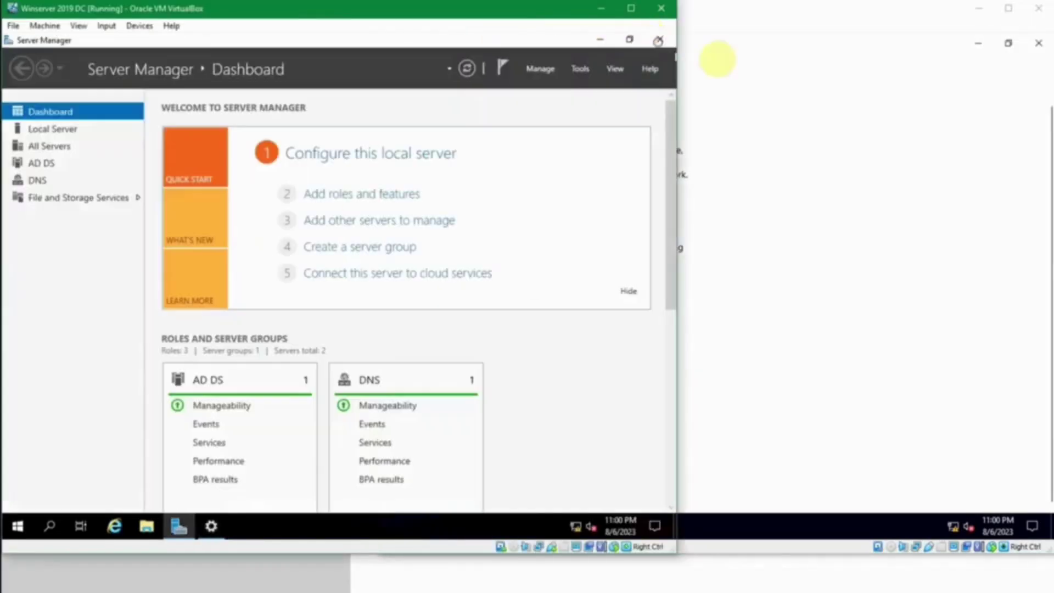
left_click(1039, 44)
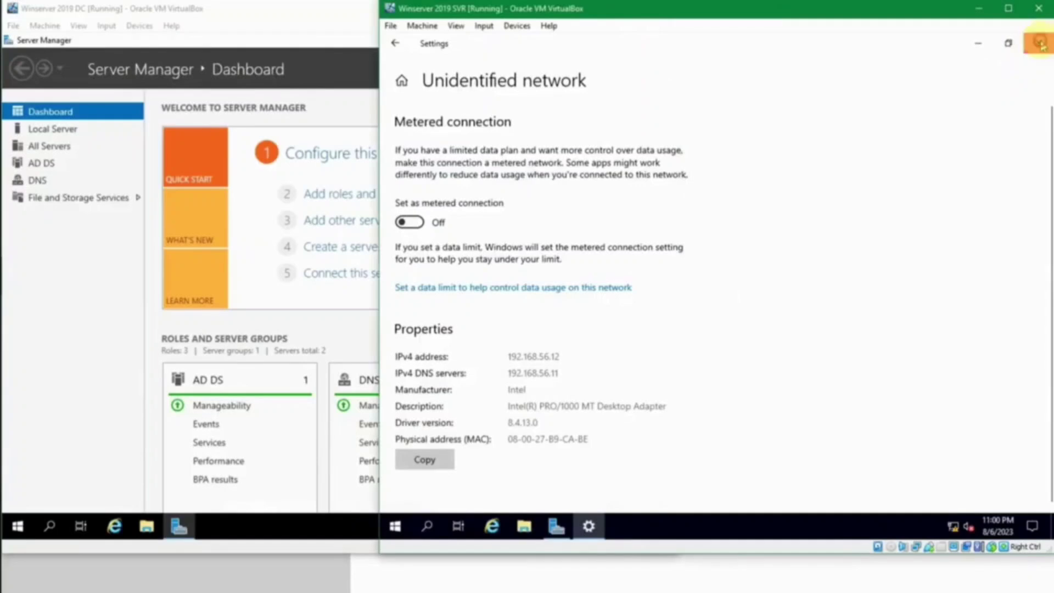
left_click(1039, 43)
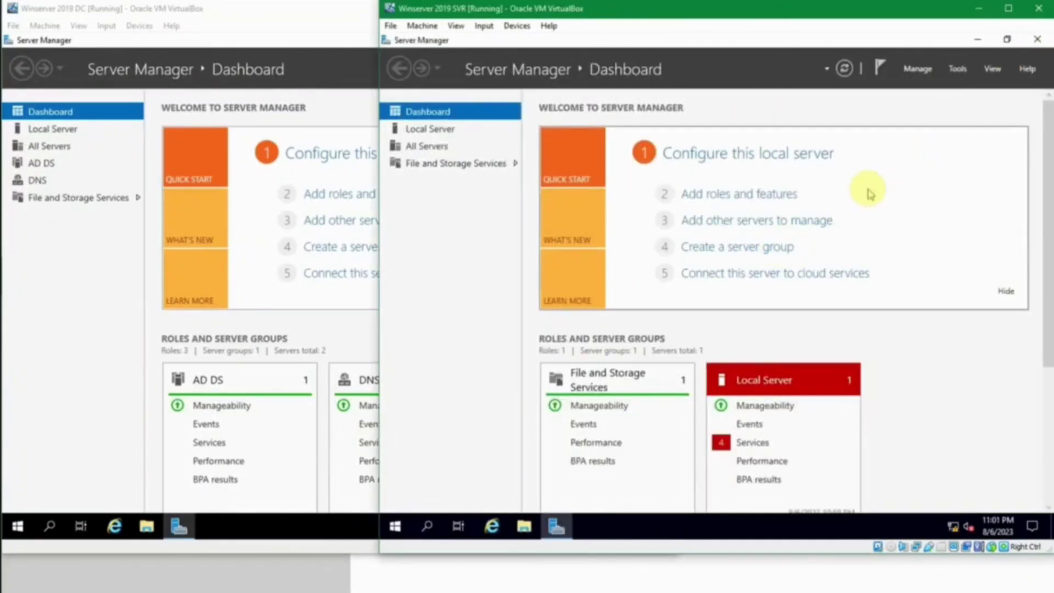
Step: In Add Roles and Features on SVR, select the DHCP Server role plus its management tools
left_click(918, 68)
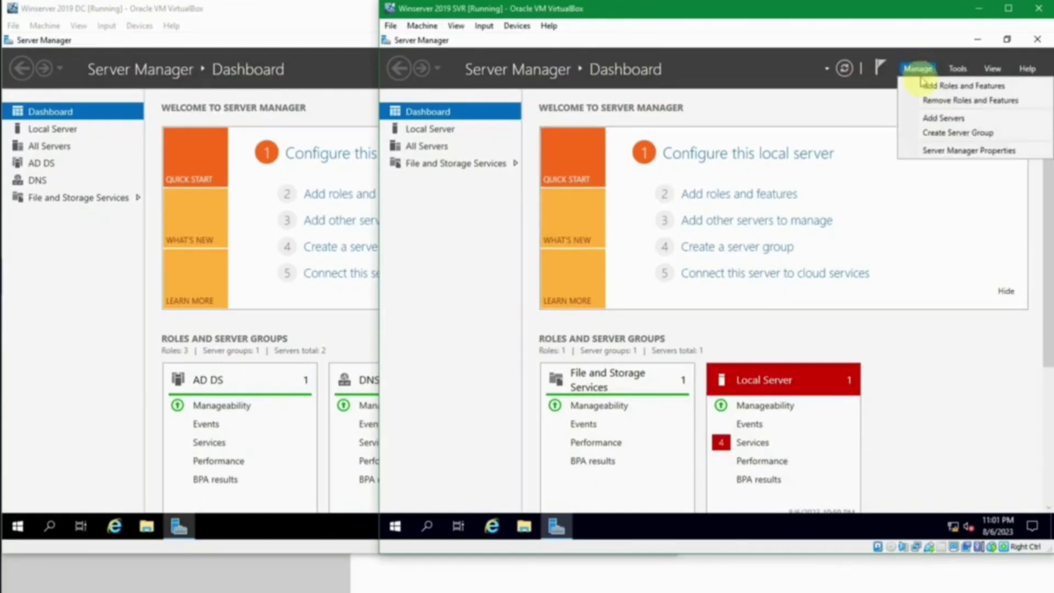
left_click(915, 86)
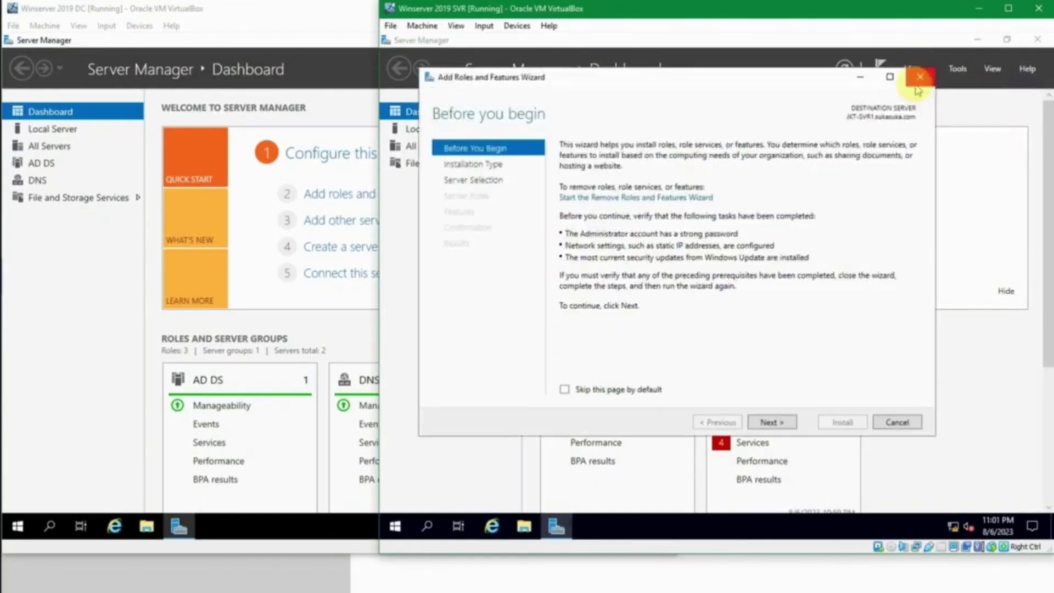
left_click(767, 421)
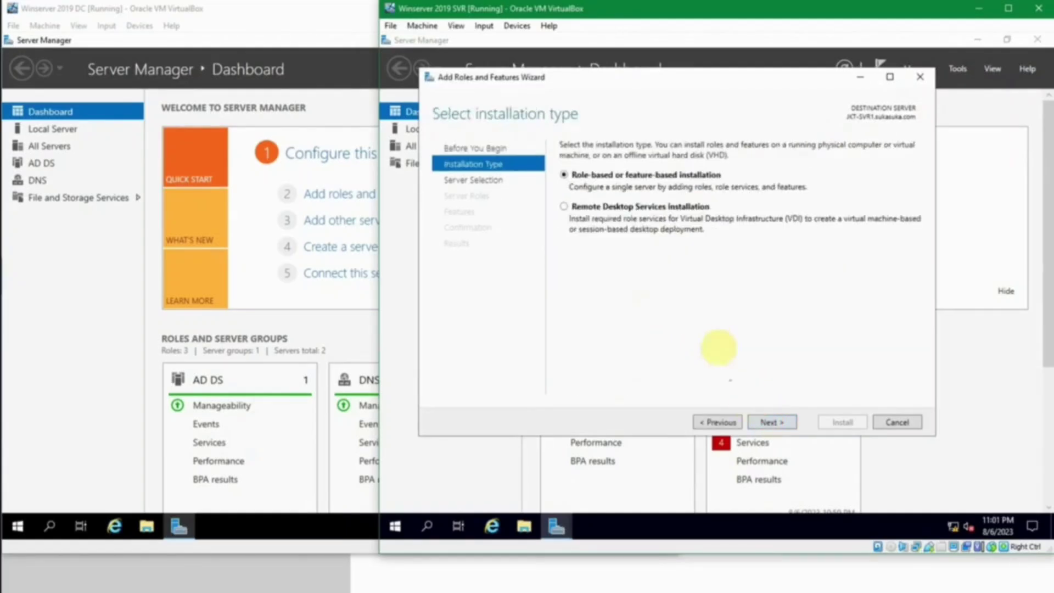
left_click(772, 423)
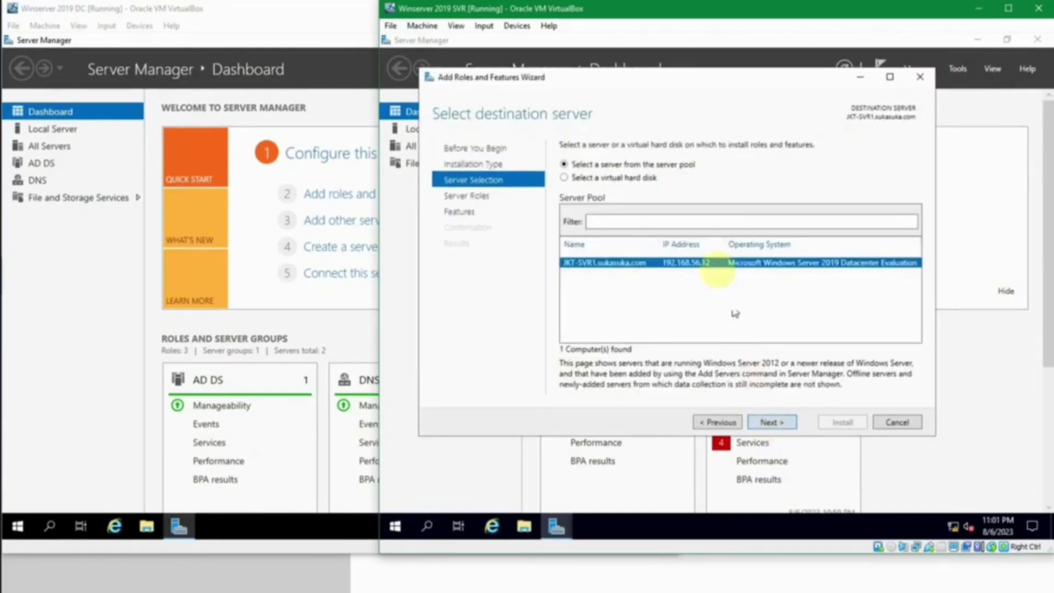
left_click(787, 422)
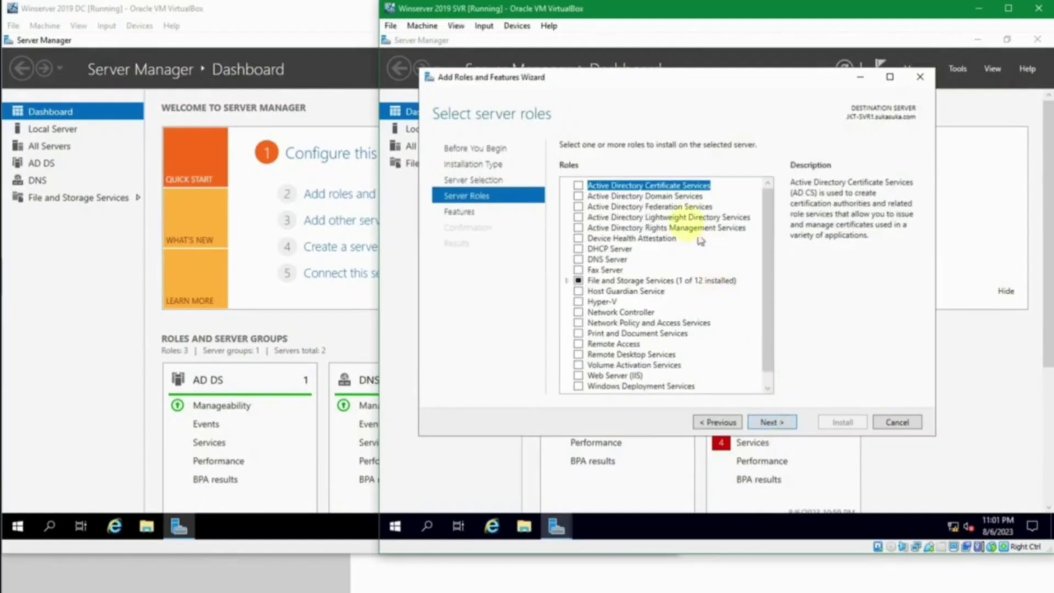
left_click(580, 249)
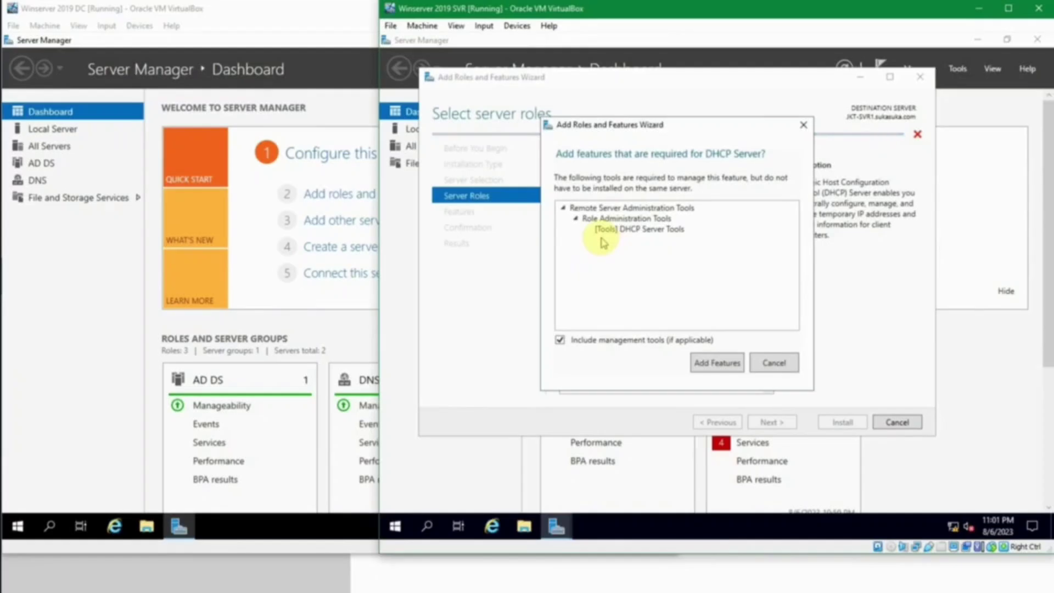
left_click(729, 369)
left_click(789, 424)
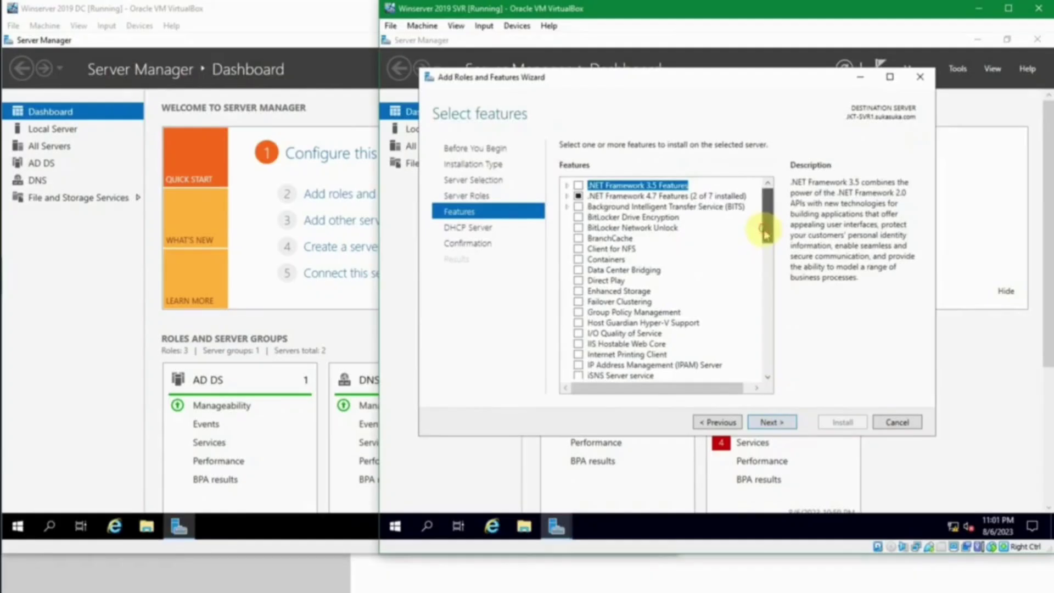
Step: Allow automatic restarts, install the DHCP Server role, and close the finished wizard
mouse_move(767, 223)
left_mouse_down()
mouse_move(758, 301)
mouse_move(758, 220)
left_mouse_up()
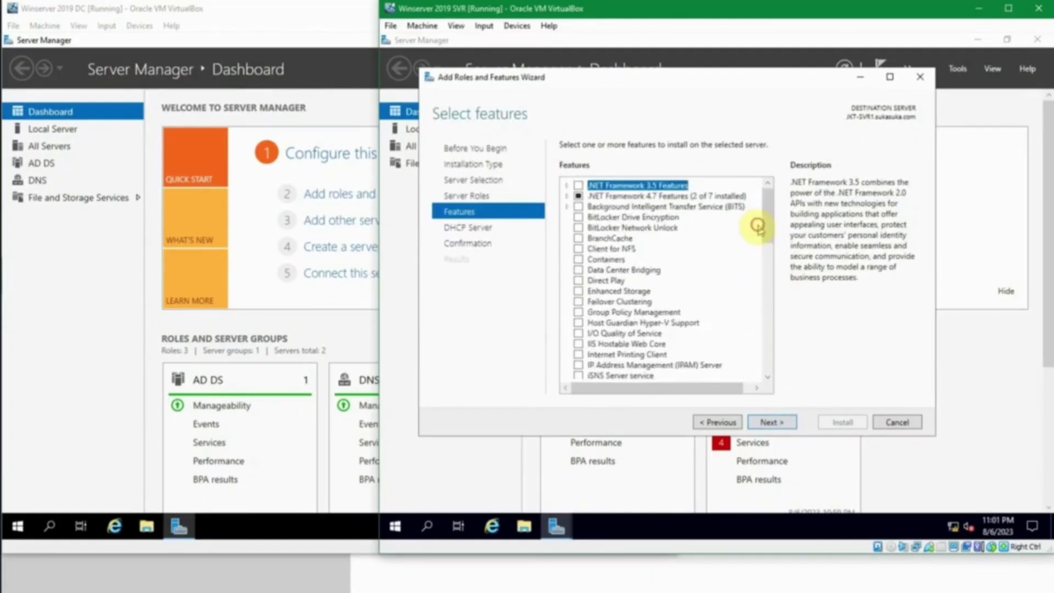
left_click(774, 422)
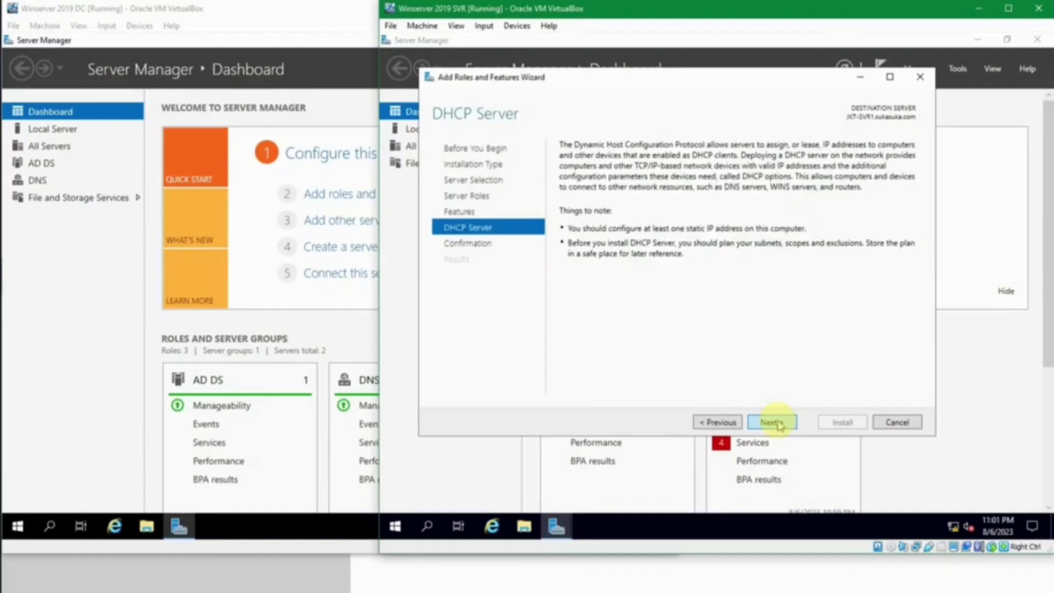
left_click(776, 422)
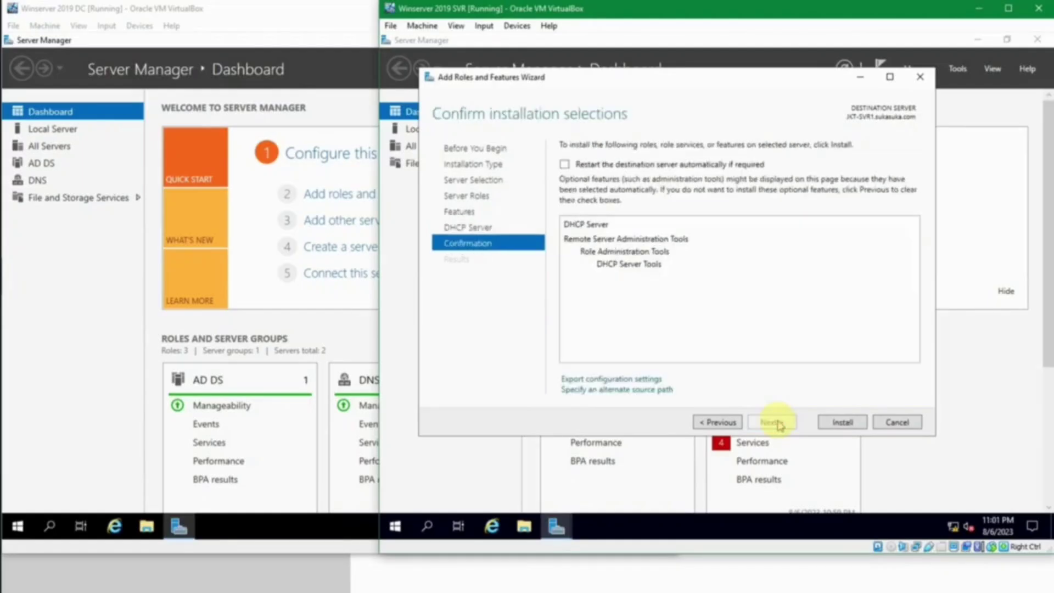
left_click(613, 168)
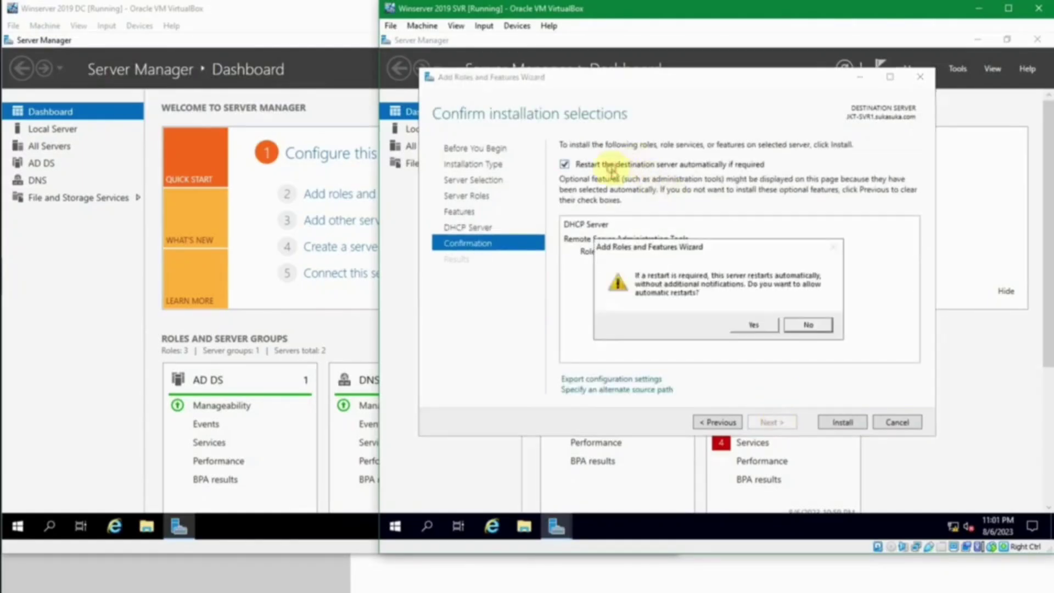
left_click(754, 327)
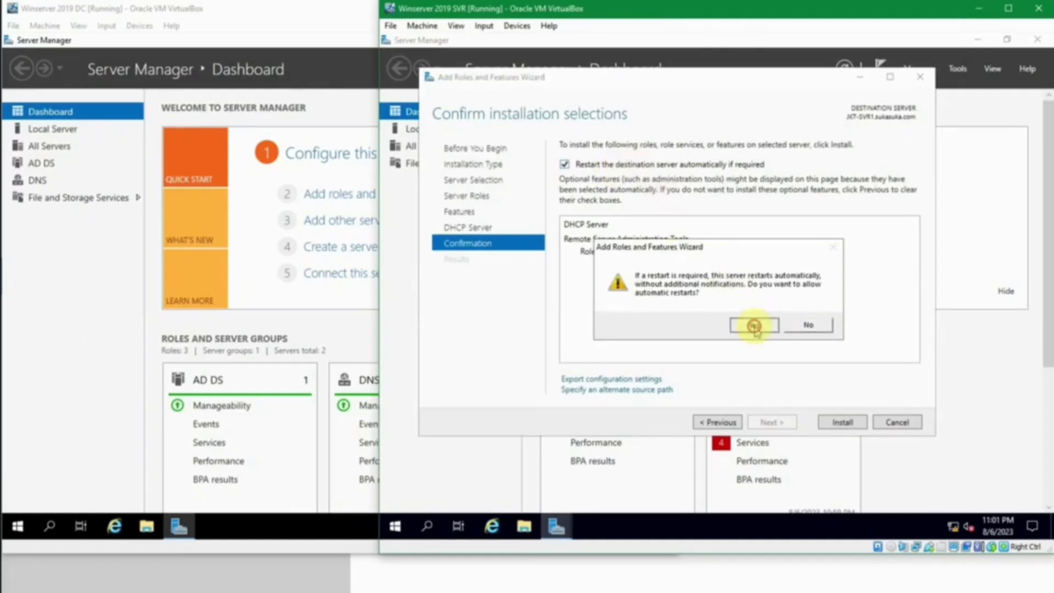
left_click(835, 423)
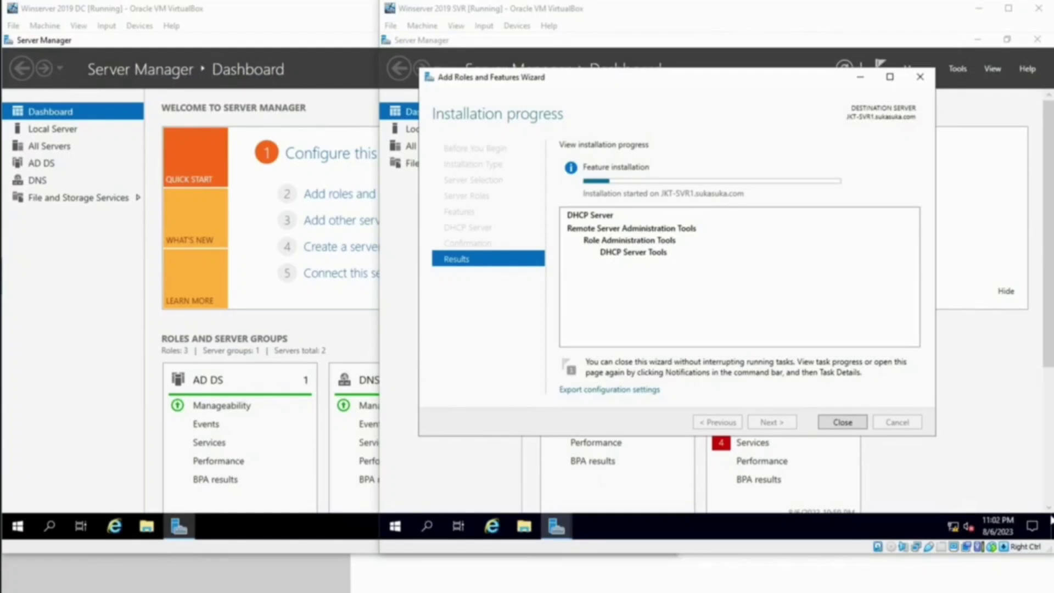
left_click(839, 285)
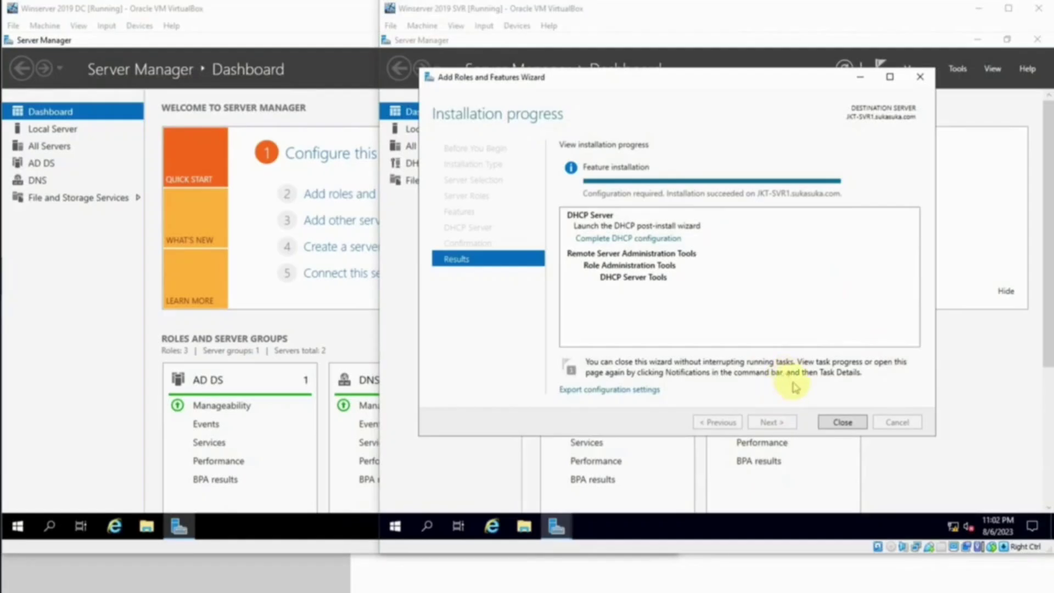
left_click(842, 422)
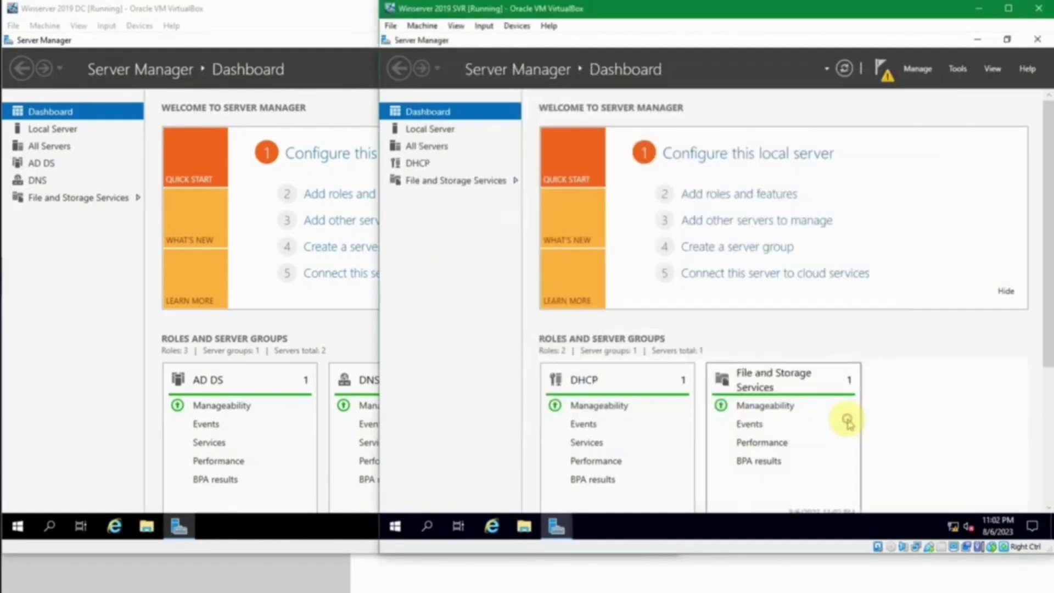
left_click(885, 70)
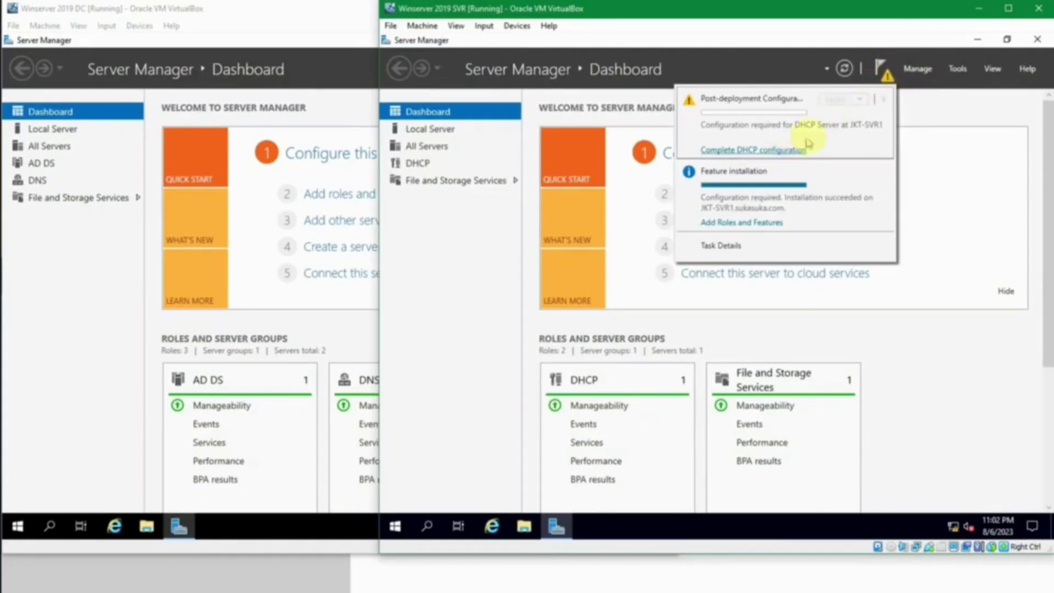
left_click(958, 68)
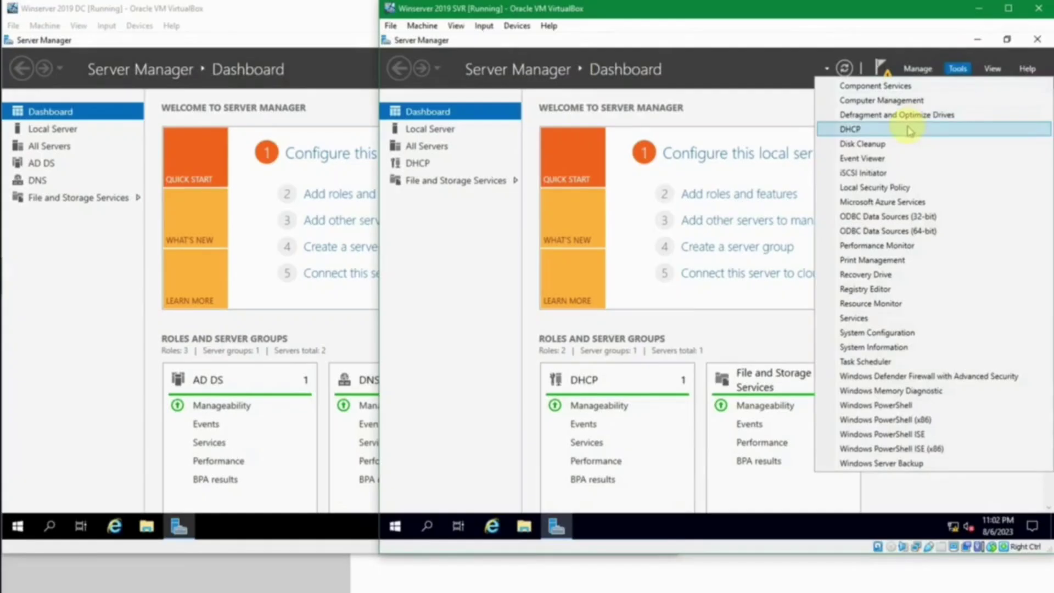
left_click(909, 130)
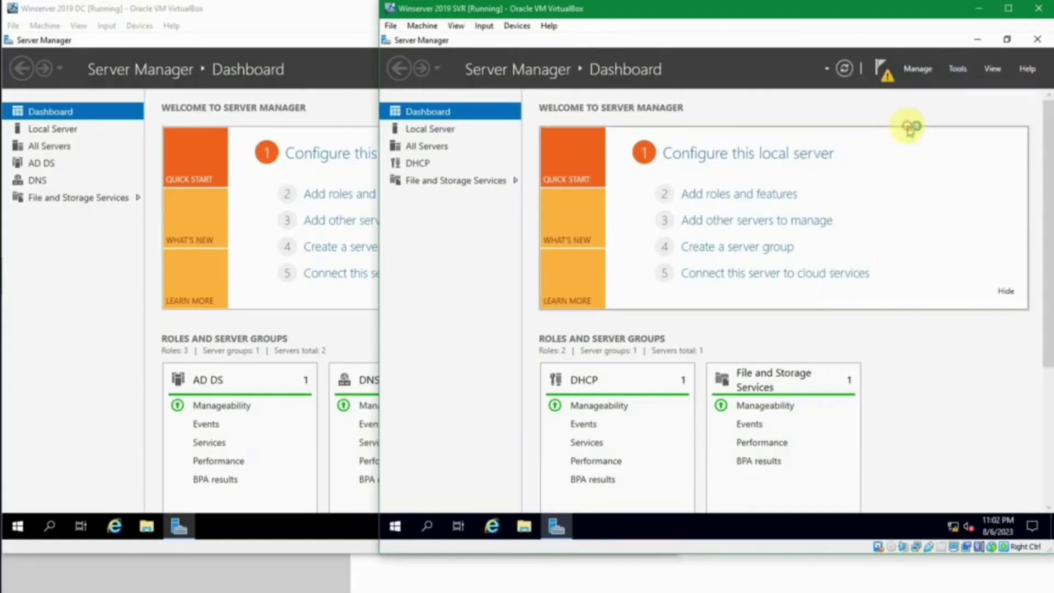
left_click(767, 85)
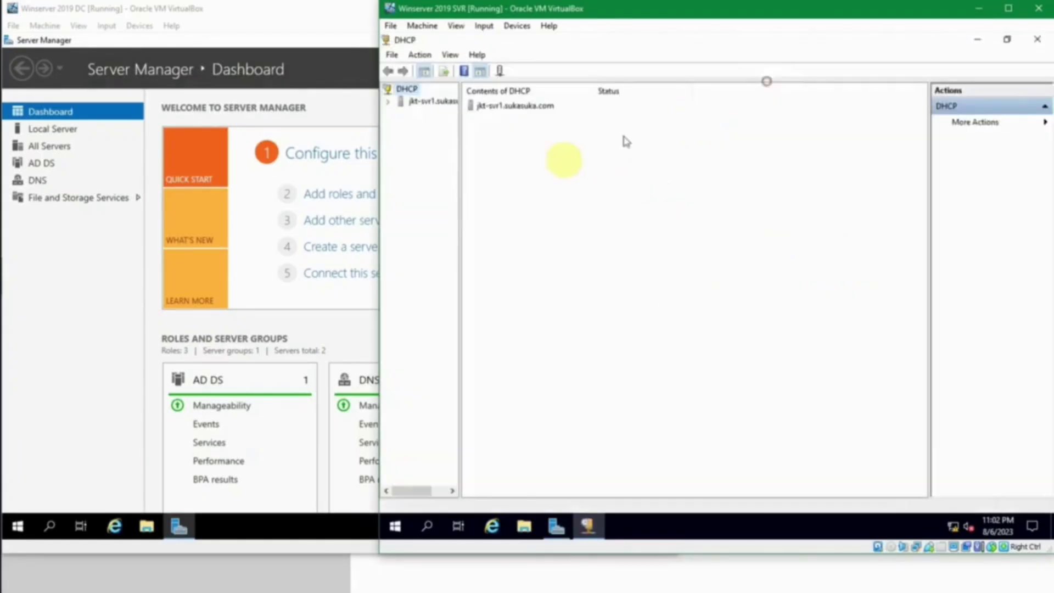
left_click_drag(460, 183, 557, 172)
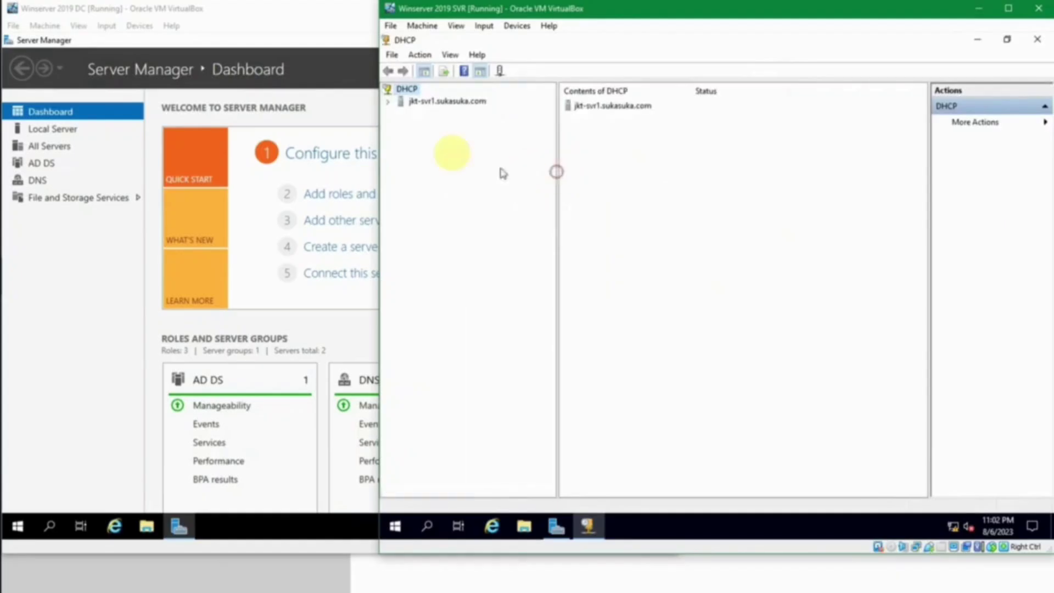
left_click(390, 102)
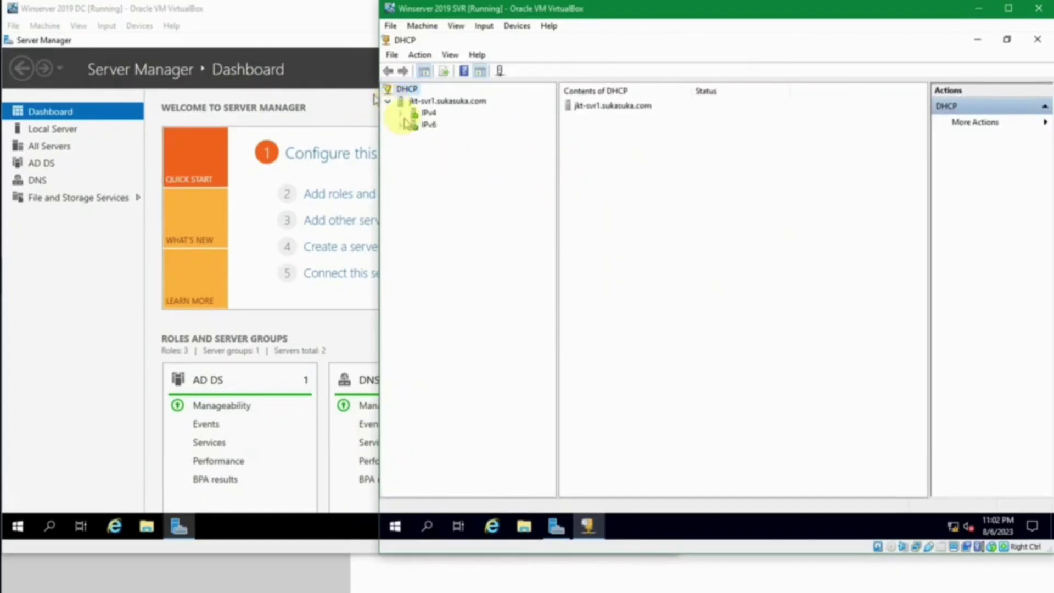
left_click(400, 113)
left_click(423, 113)
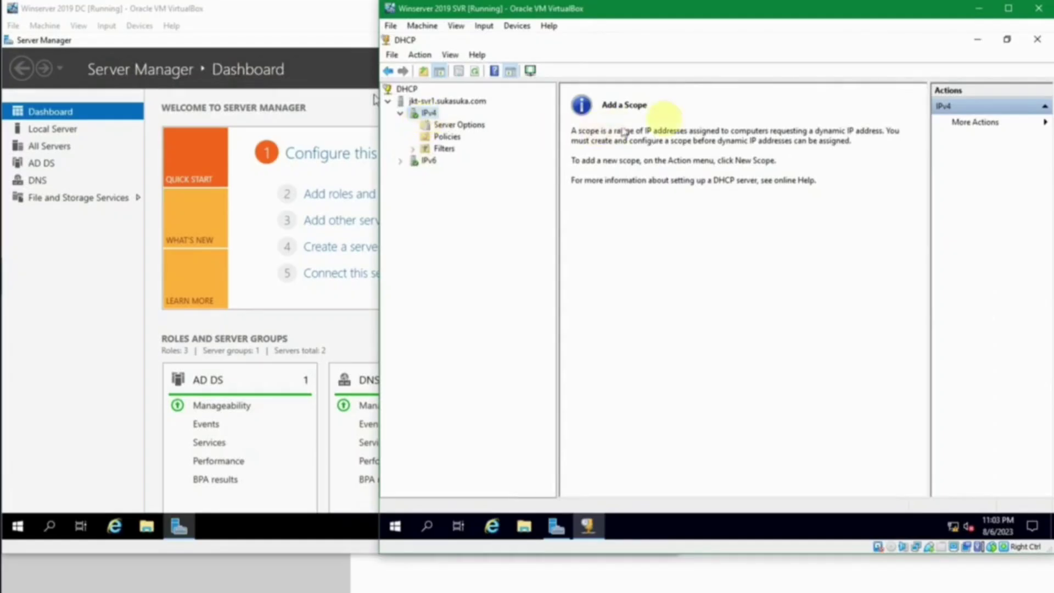
left_click(1039, 40)
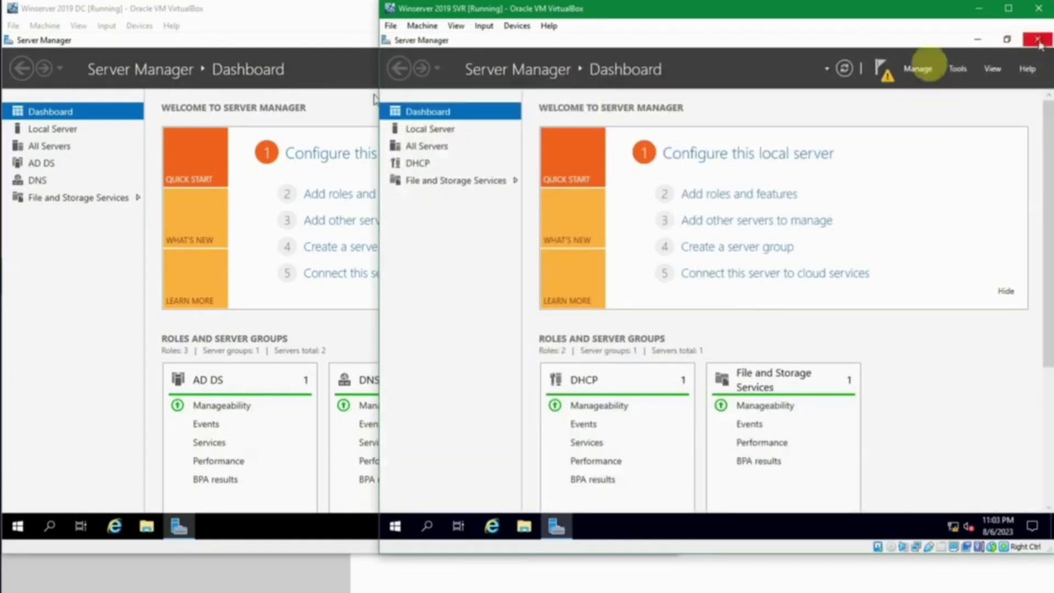
Step: Commit the DHCP post-install configuration with the current administrator's credentials and close the summary
left_click(882, 70)
left_click(725, 173)
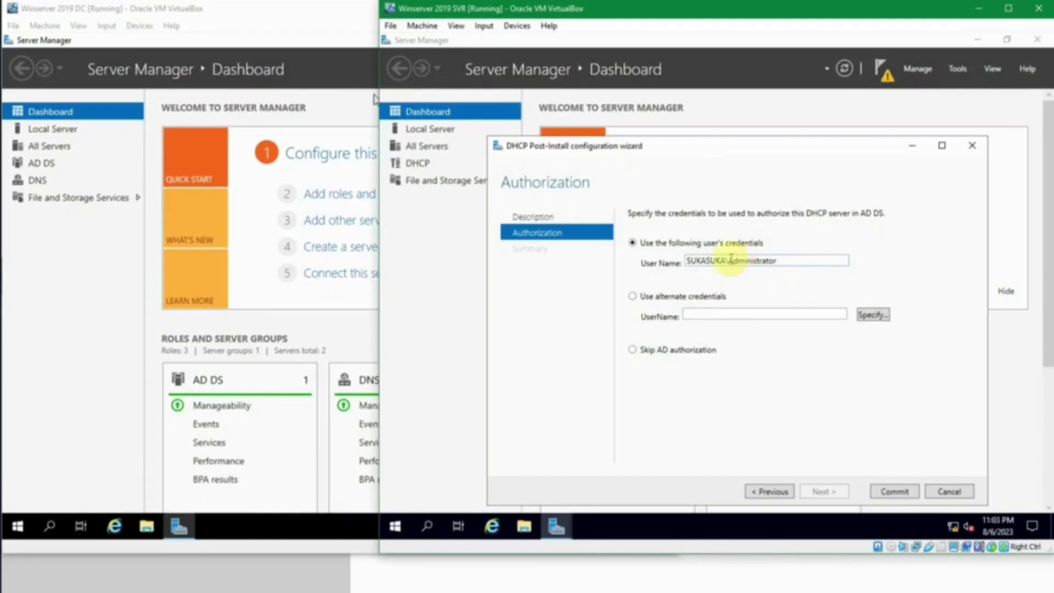
left_click(685, 297)
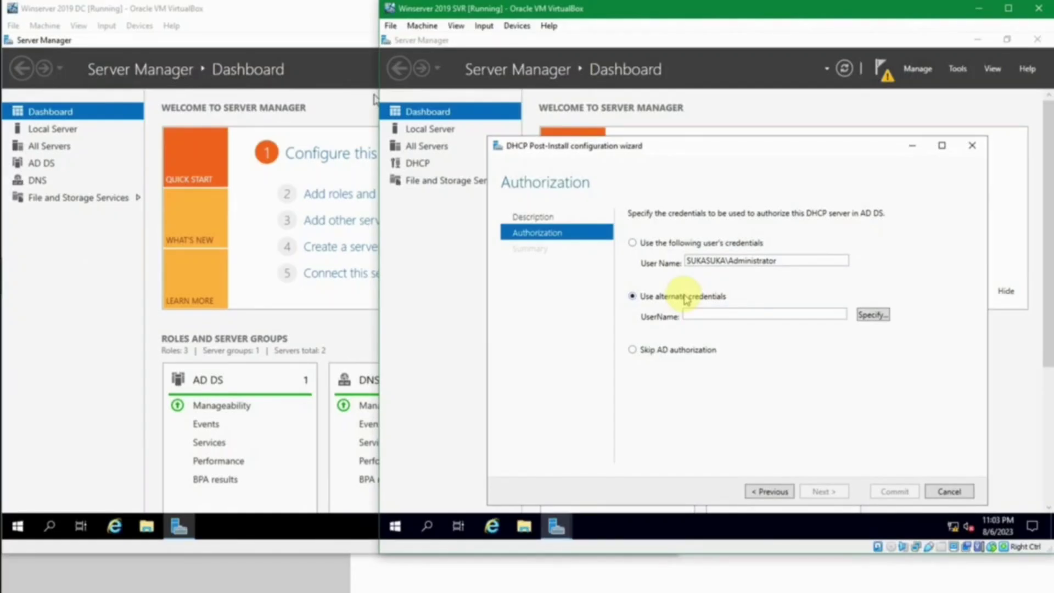
left_click(687, 350)
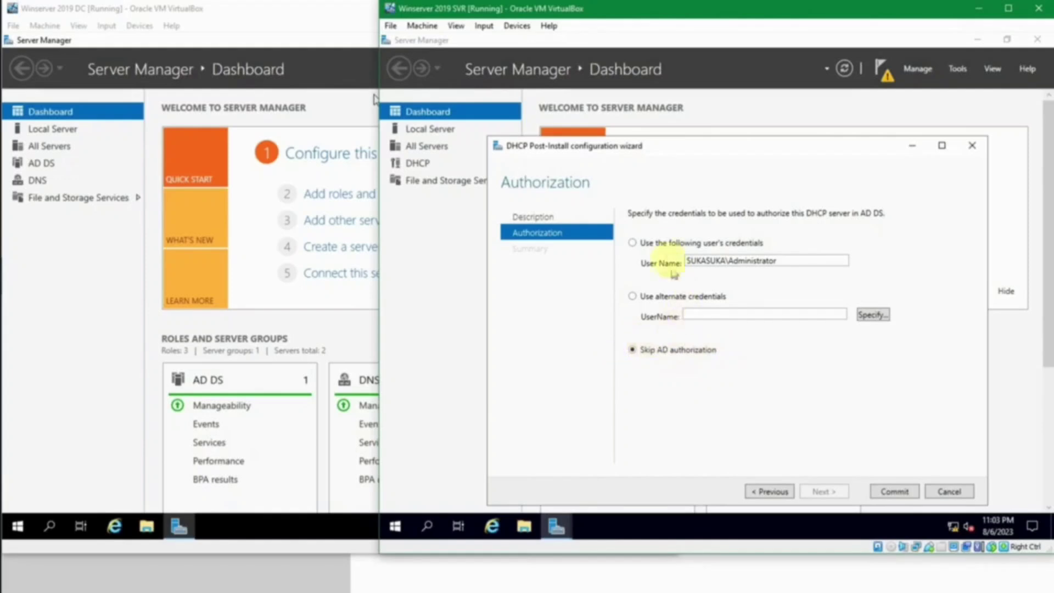
left_click(666, 241)
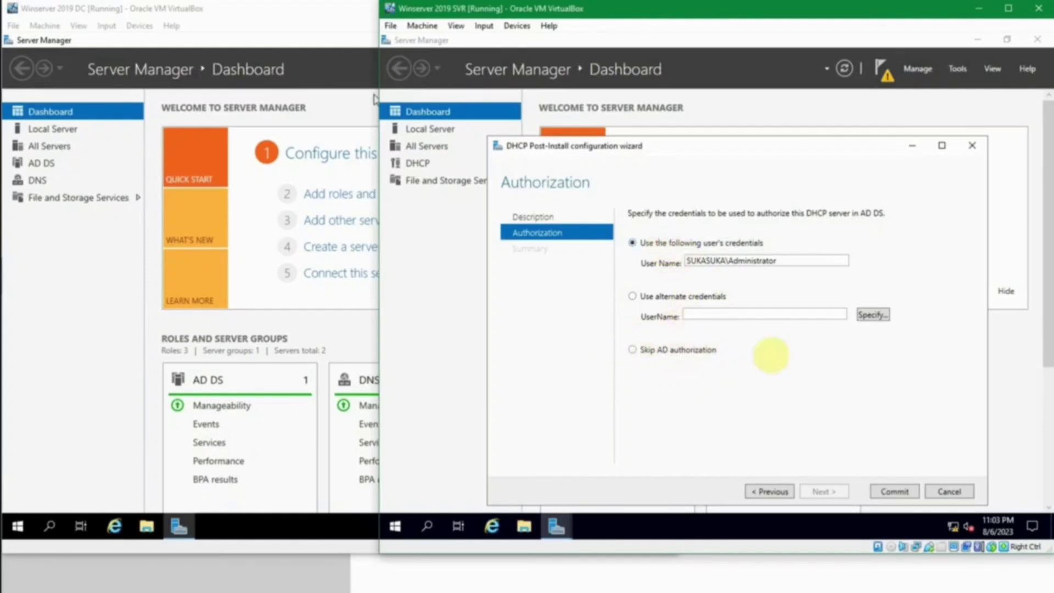
left_click(886, 490)
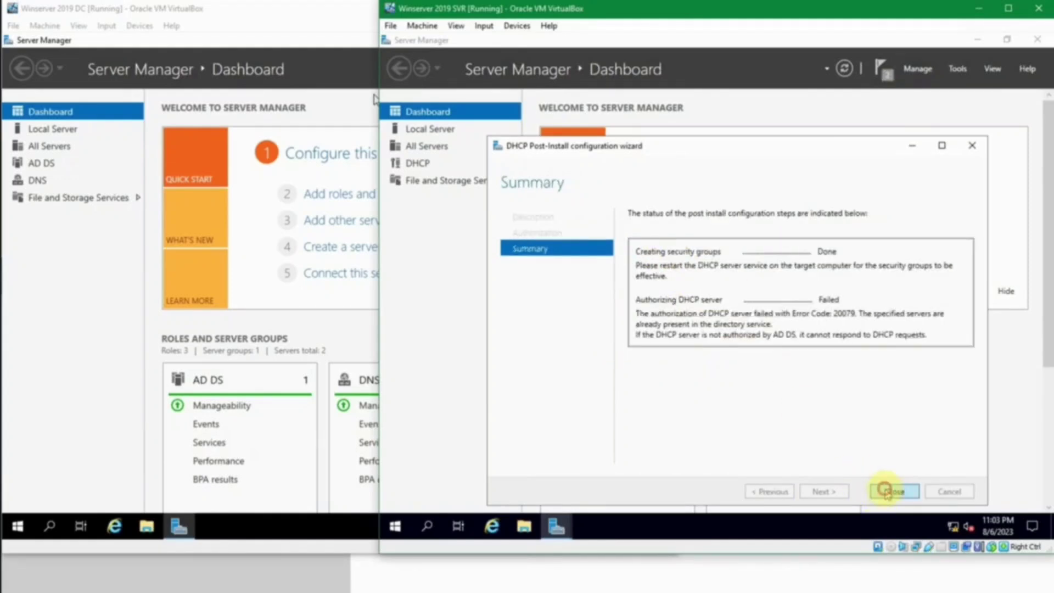
left_click(894, 491)
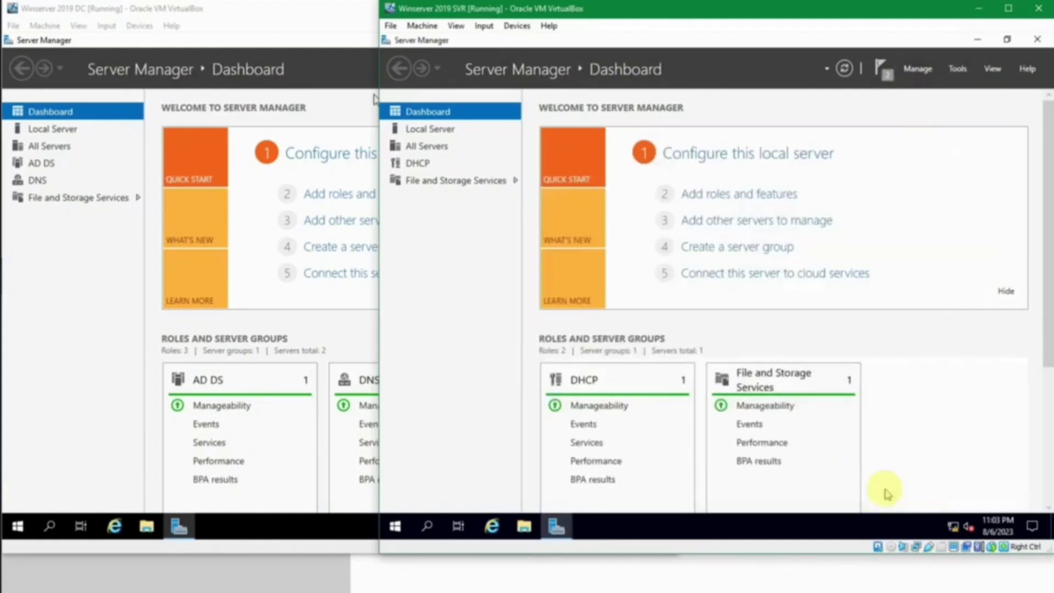
Step: Open the DHCP console from Server Manager Tools and maximize it
left_click(883, 68)
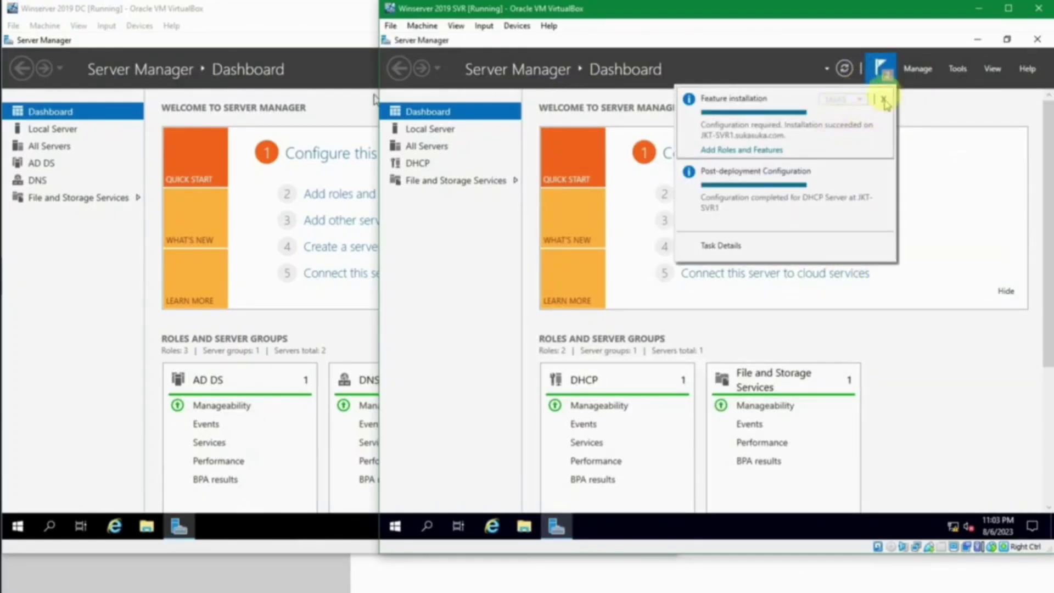
left_click(882, 69)
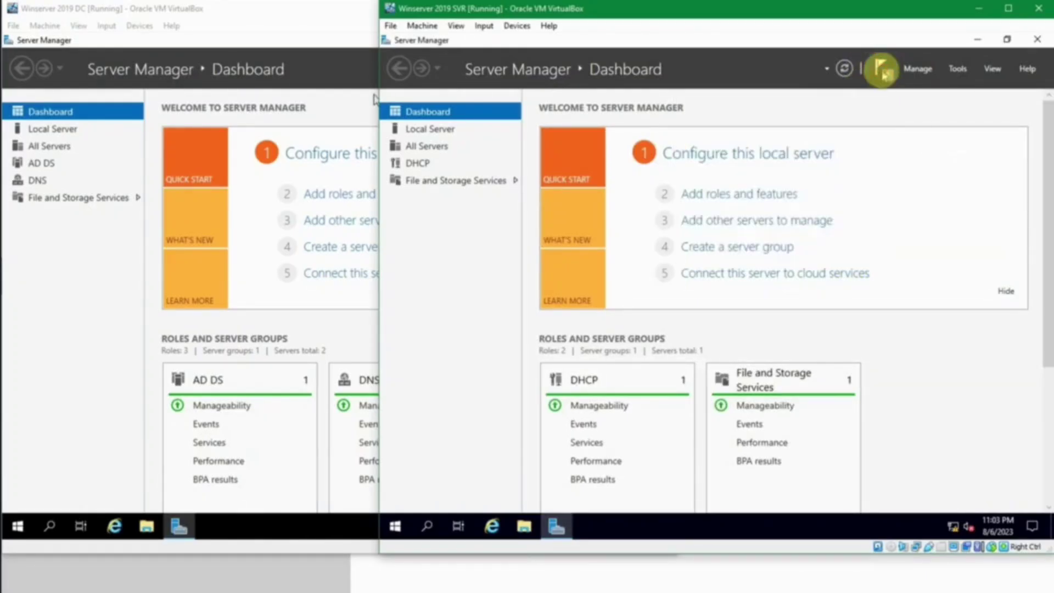
left_click(958, 70)
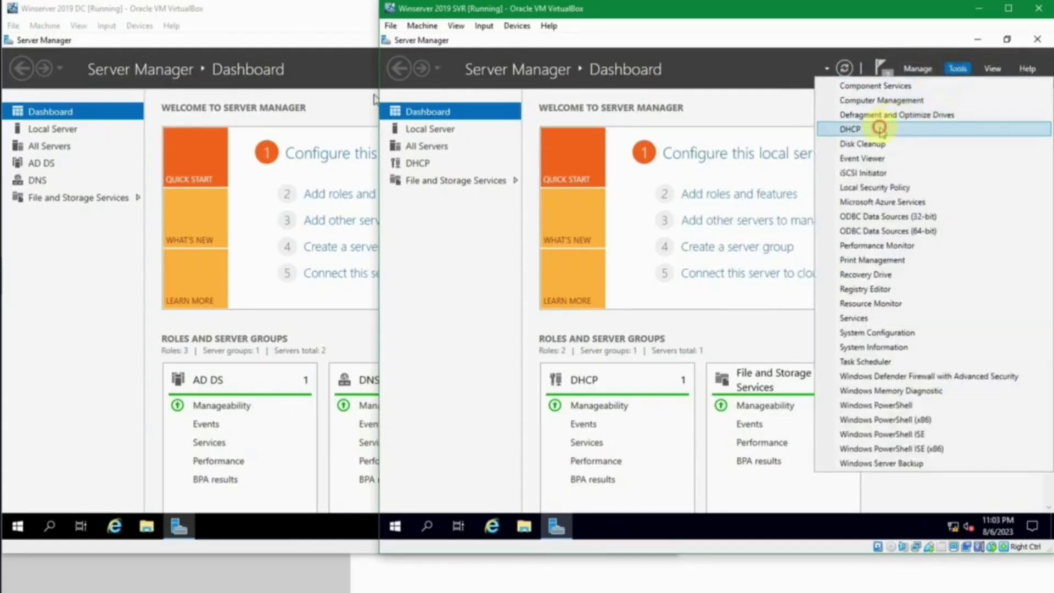
left_click(875, 130)
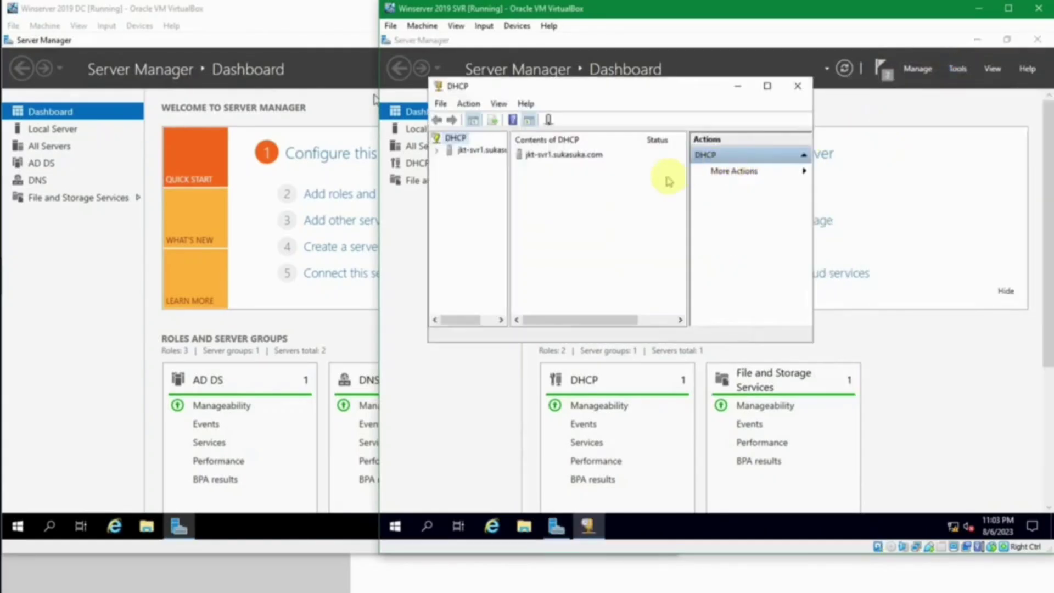
left_click(767, 86)
Step: Expand jkt-svr1.sukasuka.com and IPv4, showing Server Options and the Allow/Deny Filters
left_click(388, 101)
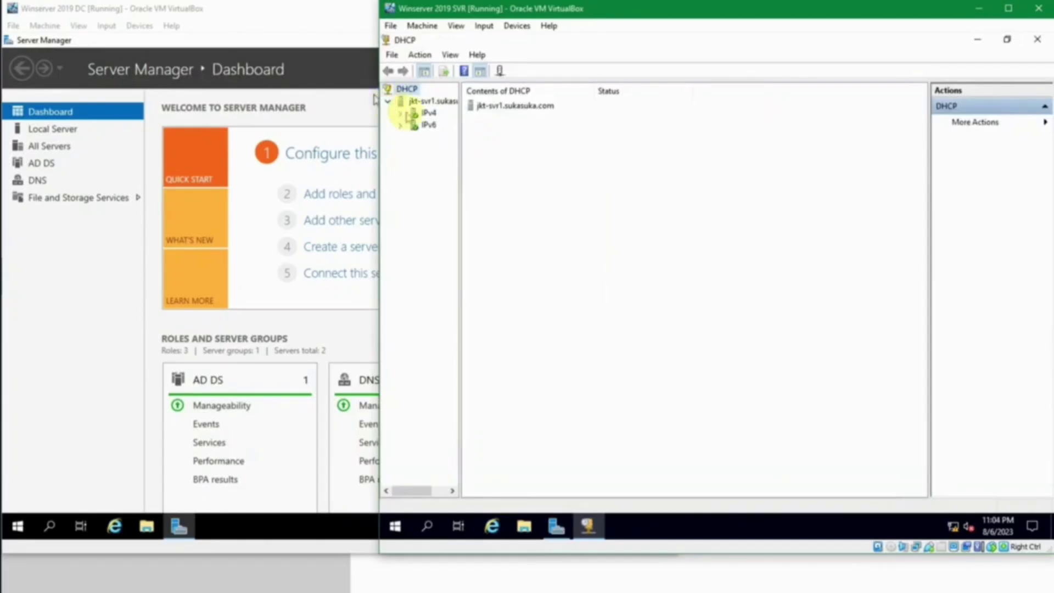
left_click(400, 113)
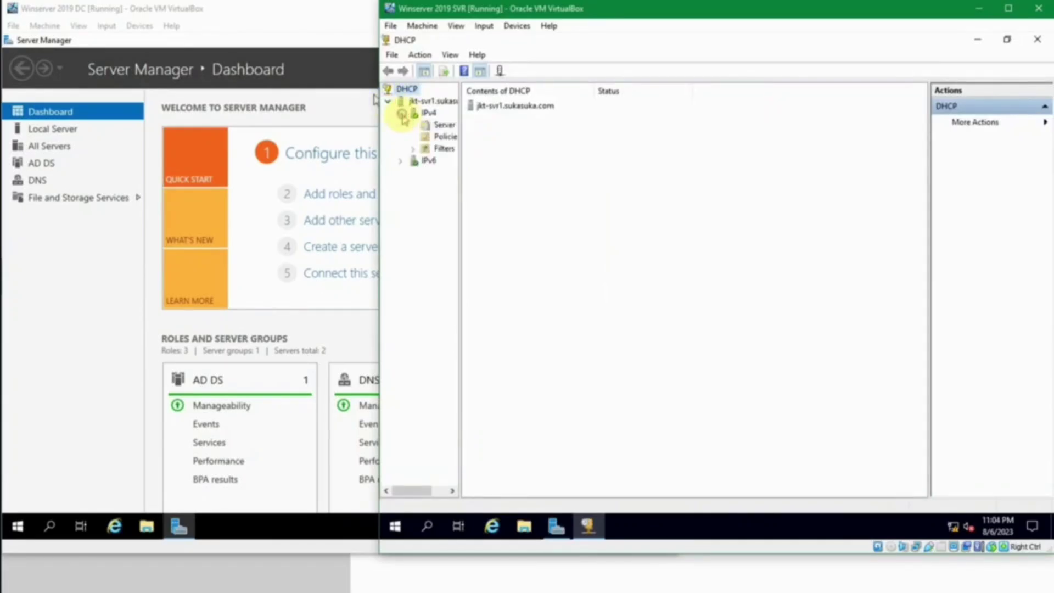
left_click_drag(527, 139, 538, 138)
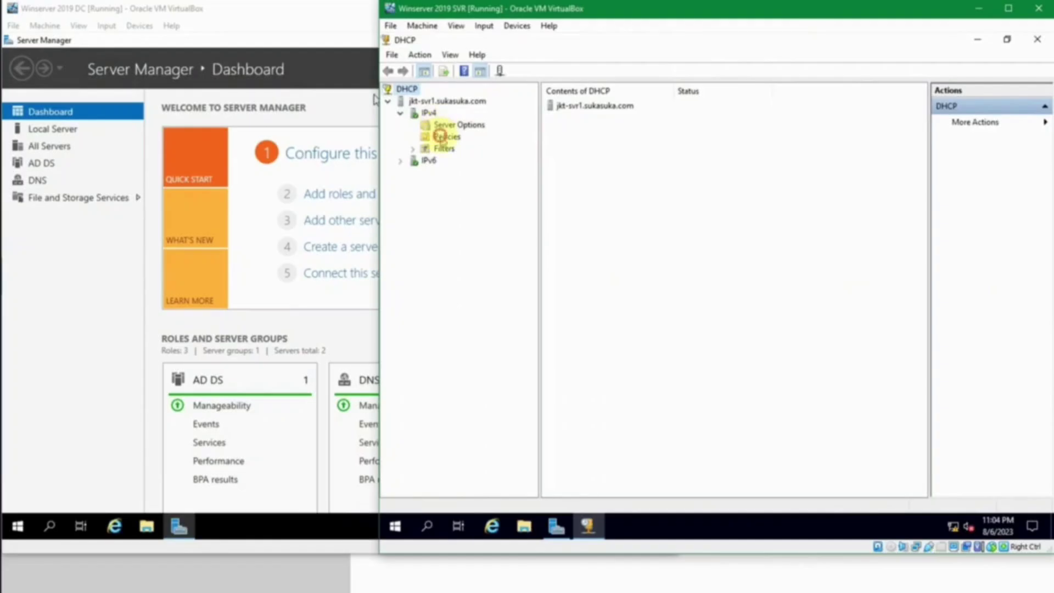
left_click(444, 136)
left_click(446, 125)
double_click(441, 149)
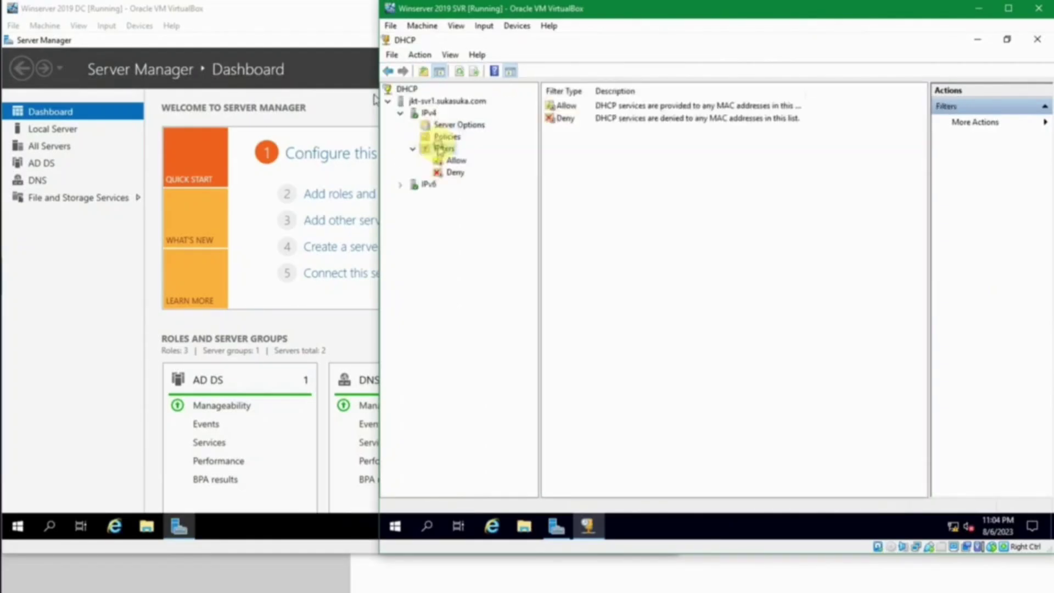
left_click(439, 125)
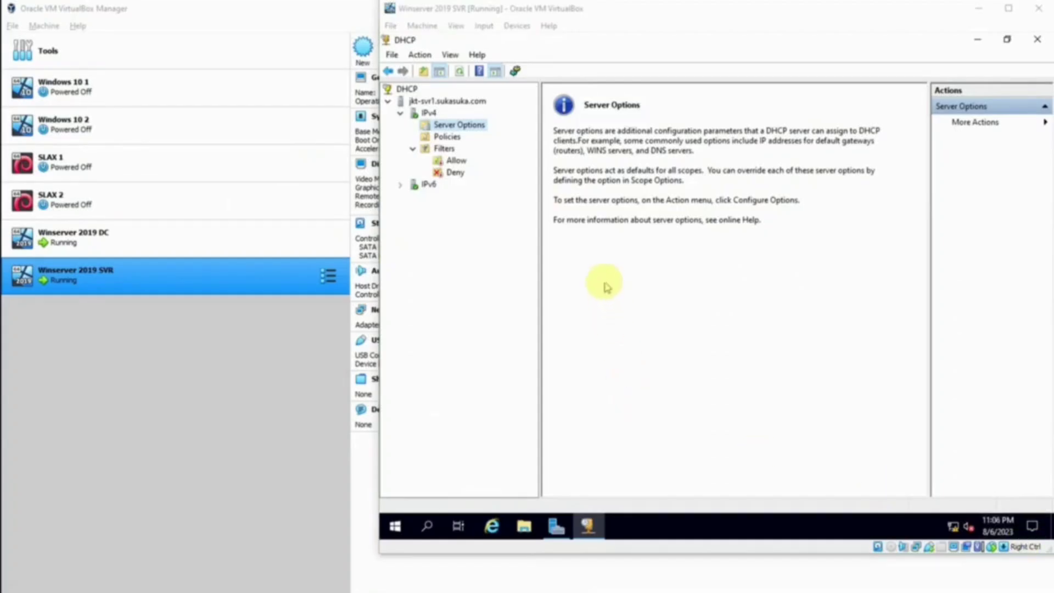
left_click(596, 263)
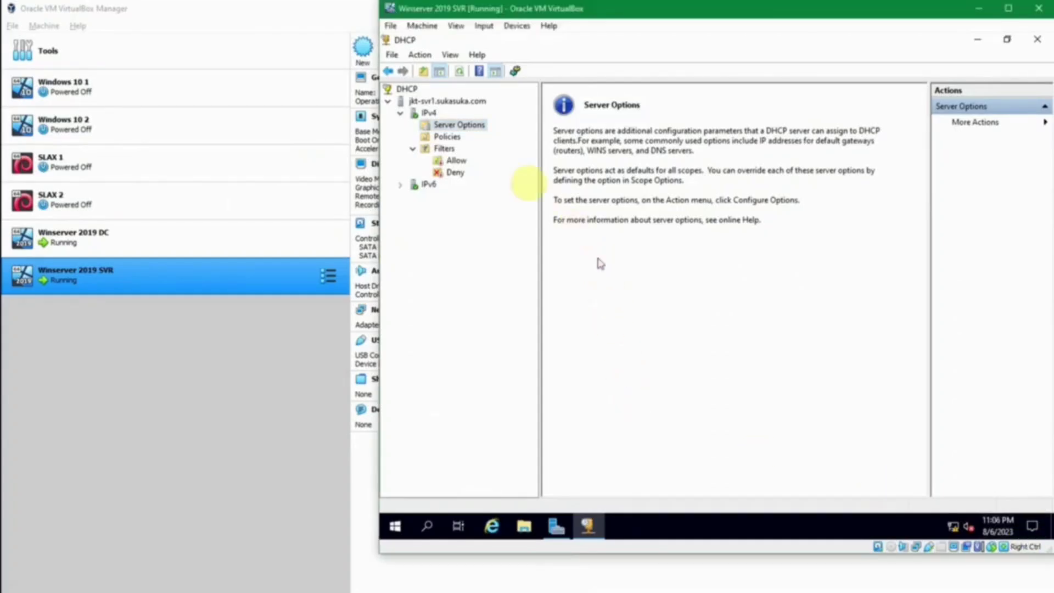
Step: Launch the New Scope wizard on IPv4 and pass the welcome page
left_click(427, 114)
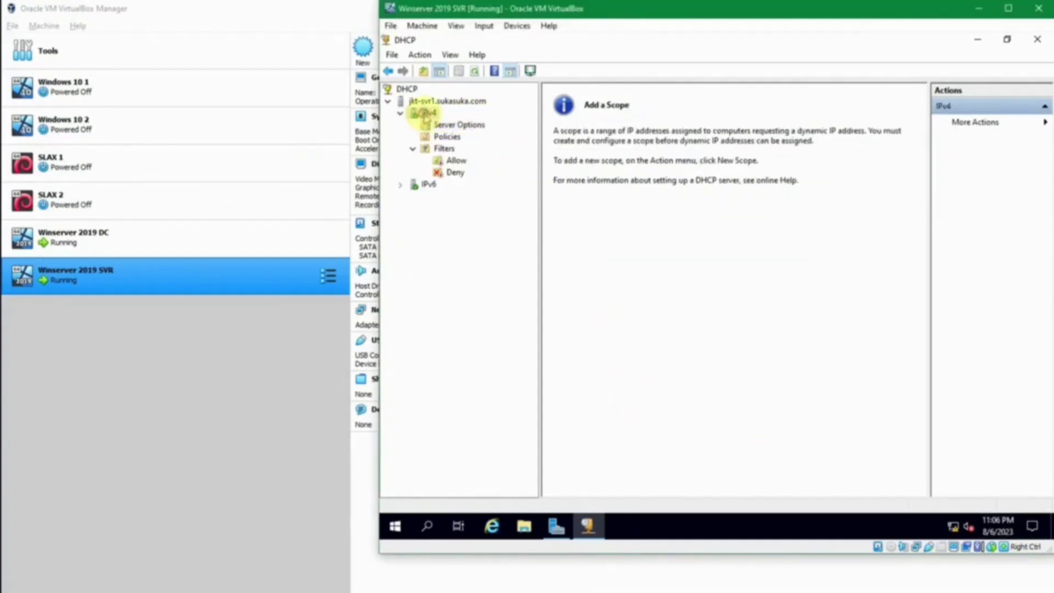
right_click(425, 116)
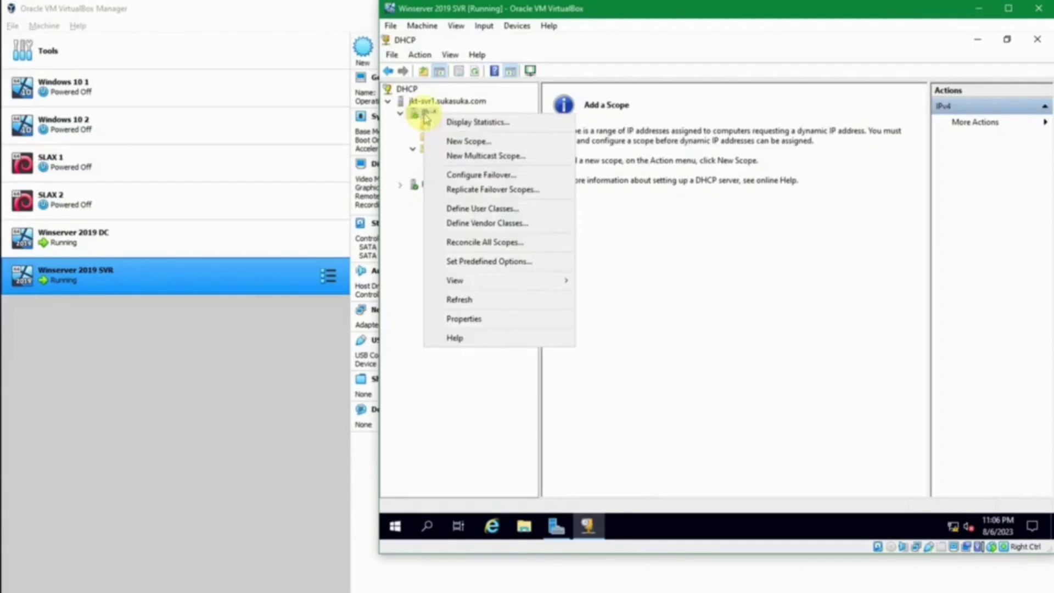
left_click(498, 146)
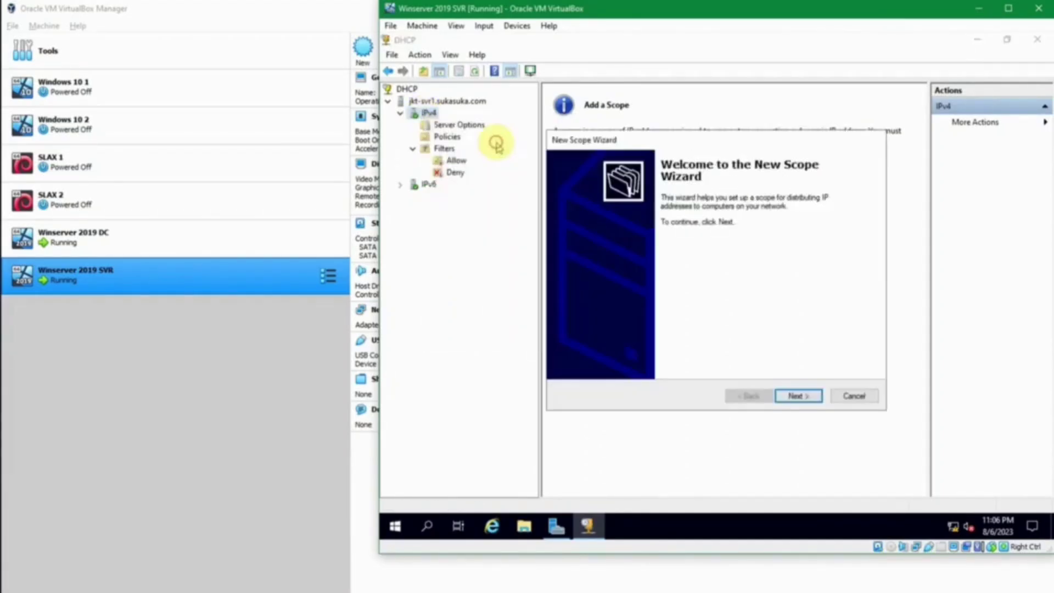
left_click(791, 397)
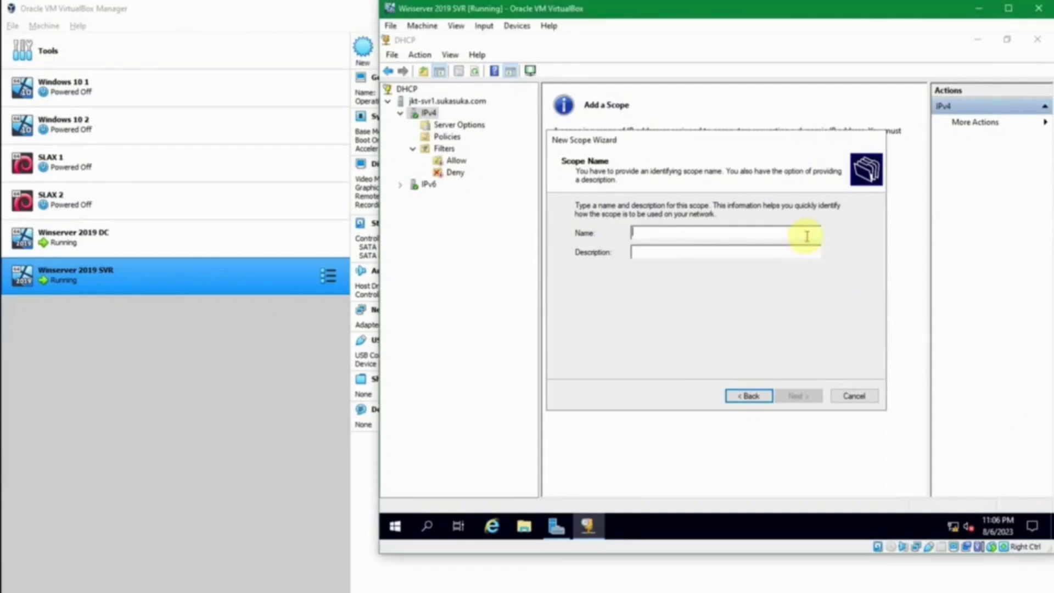
Step: Name the scope Jakarta with description 'IP untuk kantor di Jakarta'
type("Jakarta")
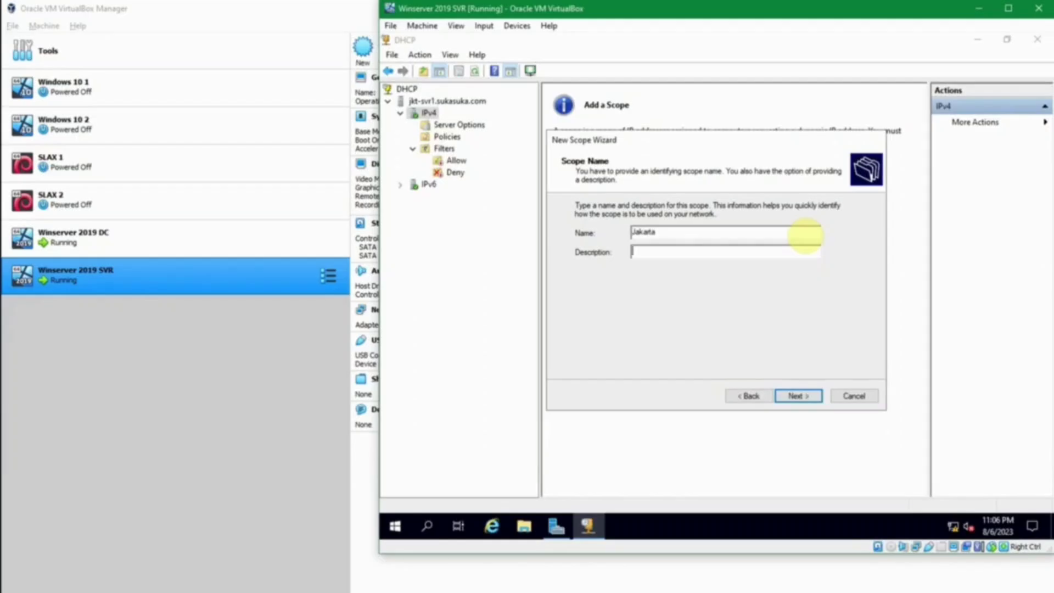
type("IP i")
type("un")
type("tuk kantor di J")
type("akarta")
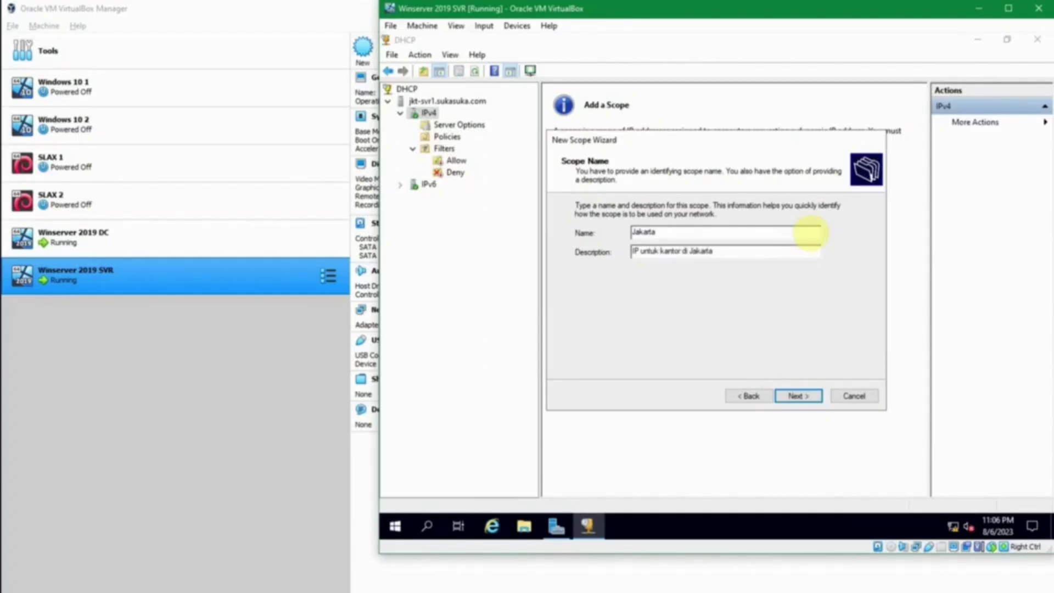
left_click(806, 396)
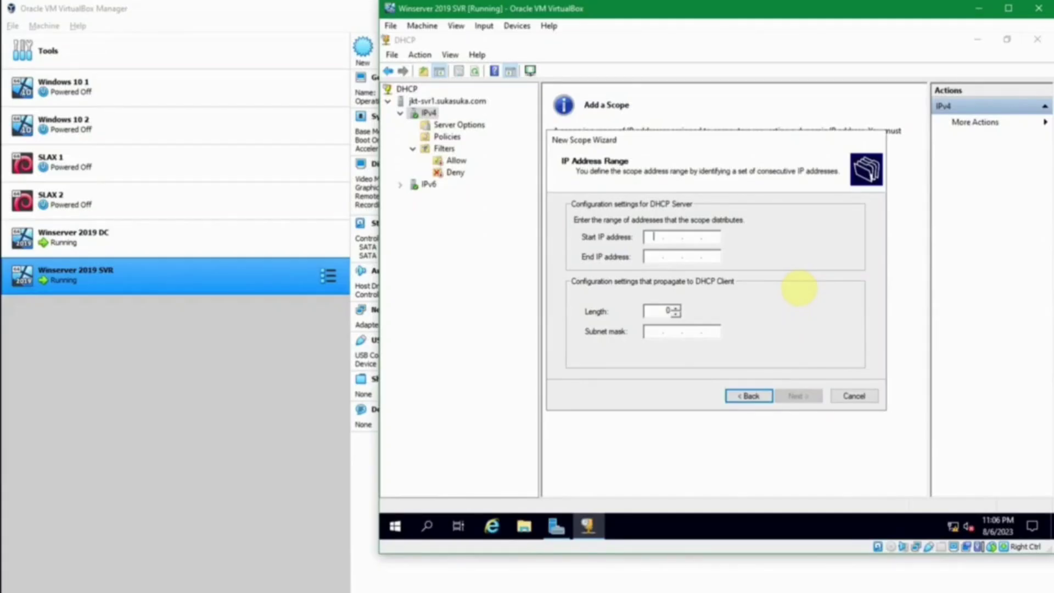
Step: Give the Jakarta scope the range 192.168.56.1–192.168.56.254 with length 24
type("192.168.56.1")
key("Tab")
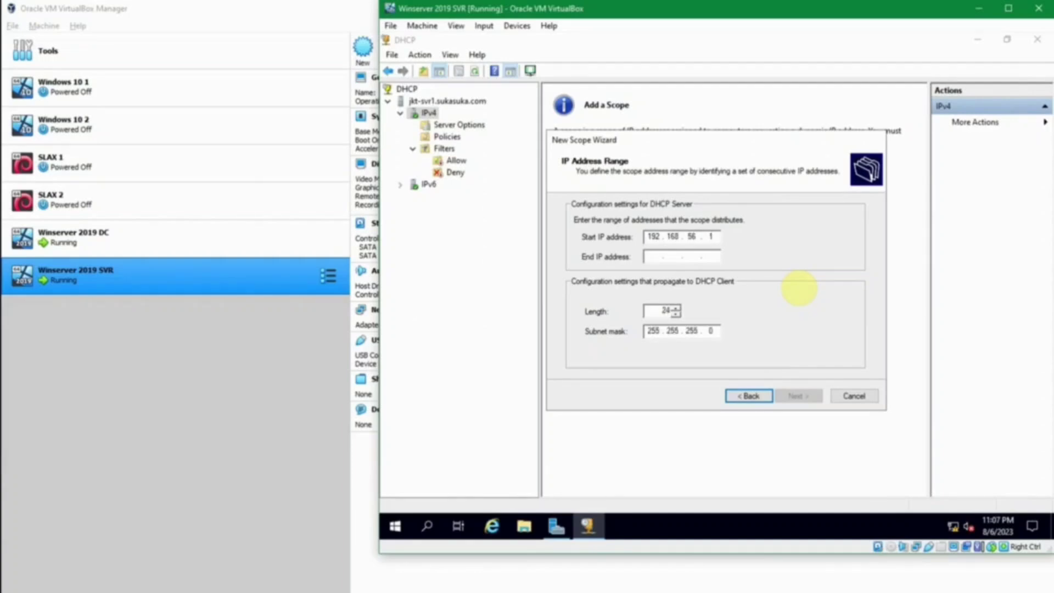
type("192.1")
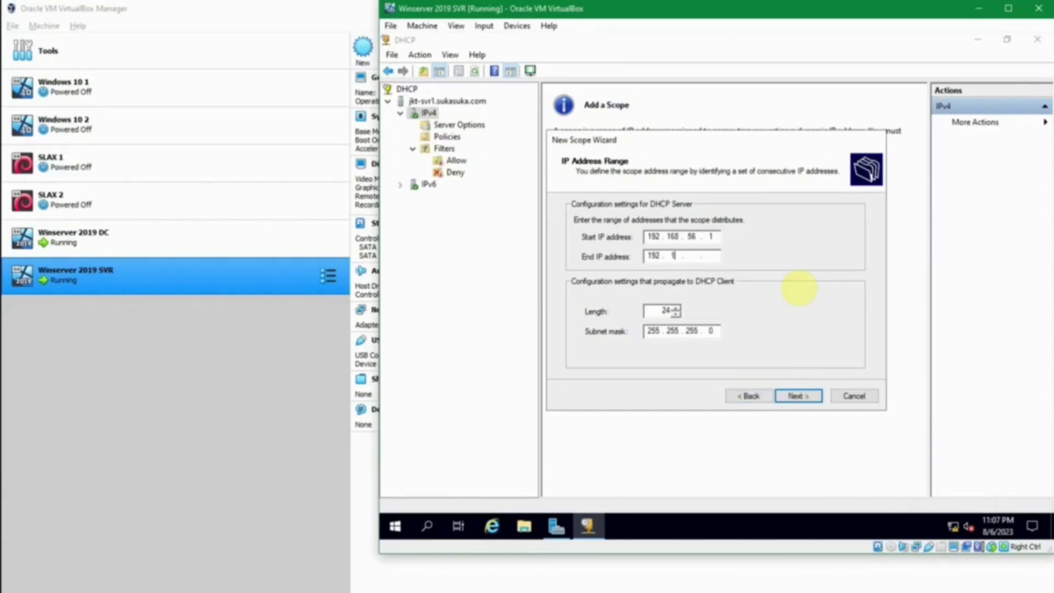
type("68.56.254")
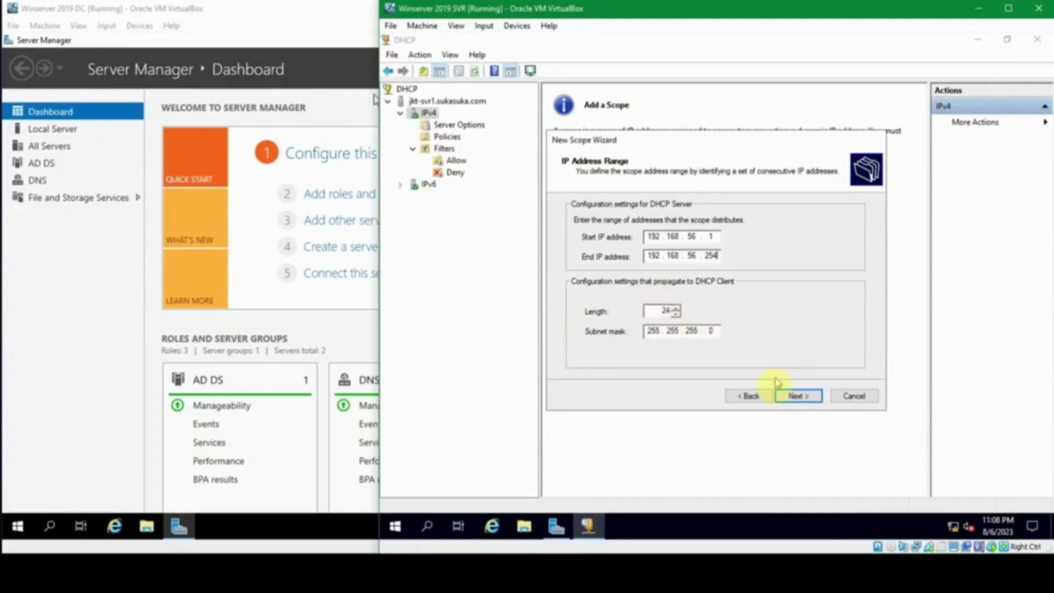
left_click(795, 395)
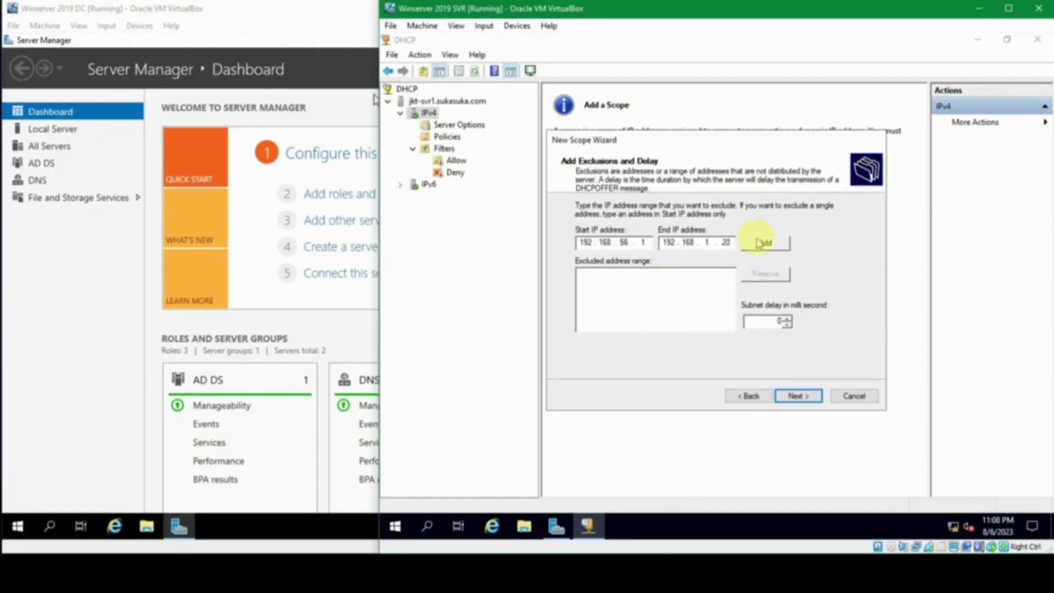
Step: Exclude 192.168.56.1–192.168.56.20 from the Jakarta scope, clearing the invalid-range error first
left_click(758, 242)
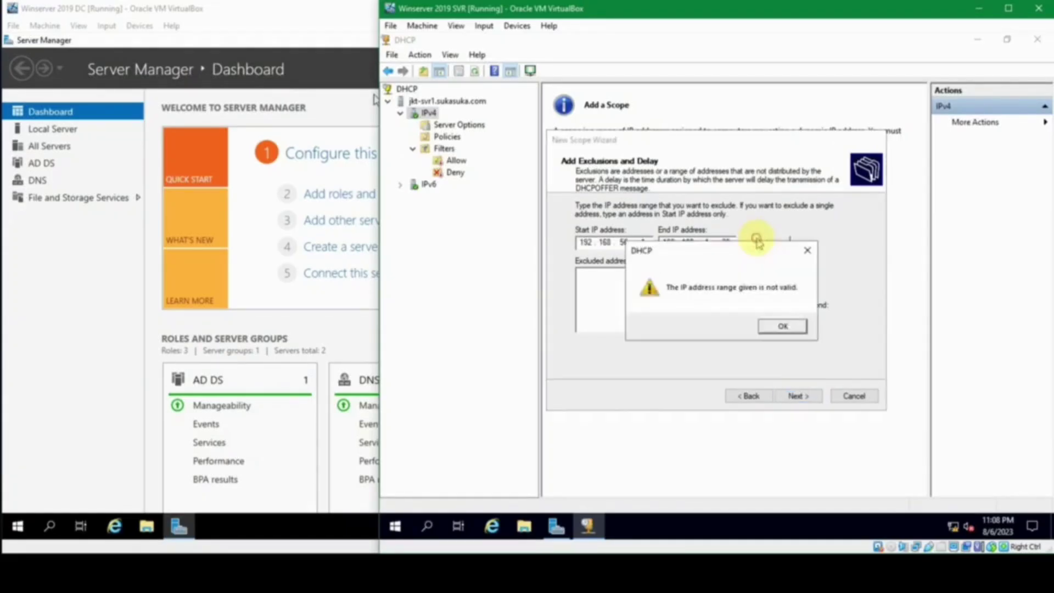
left_click(785, 327)
left_click(768, 242)
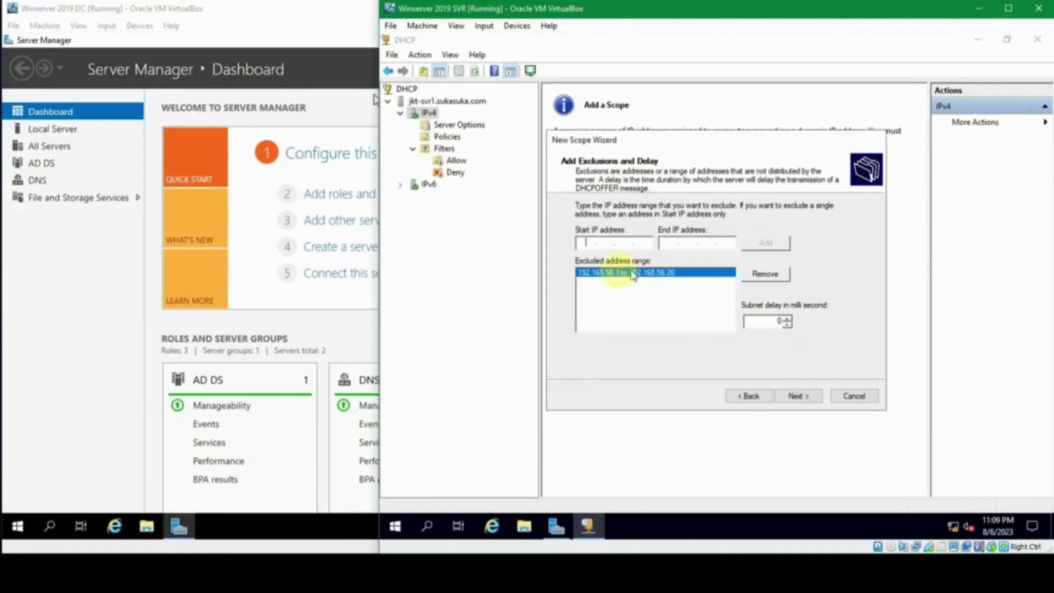
left_click(798, 396)
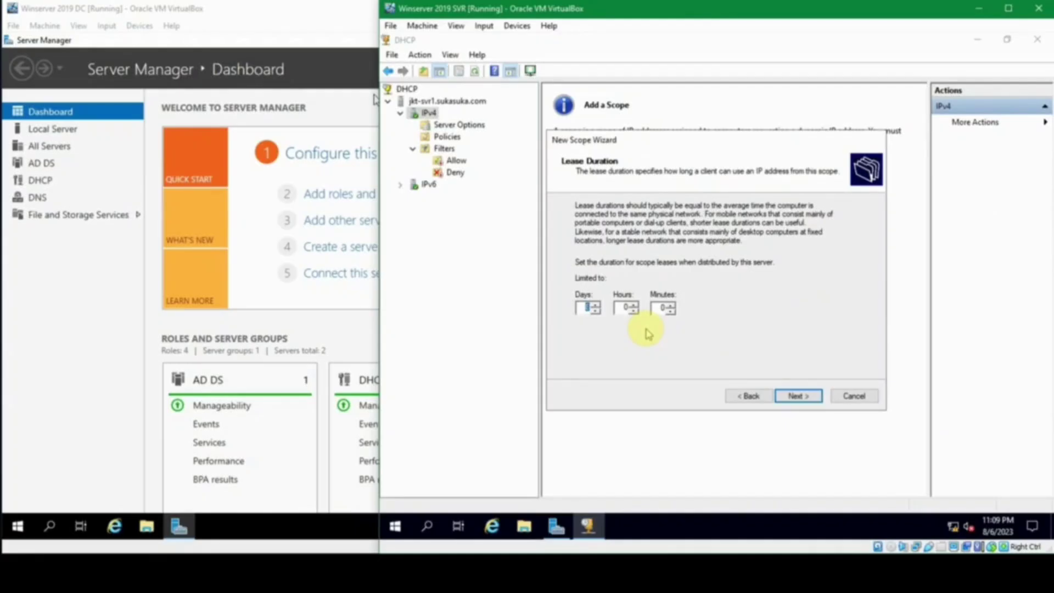
Step: Keep the 8-day lease, choose to configure options, and add router 192.168.56.1
left_click(581, 307)
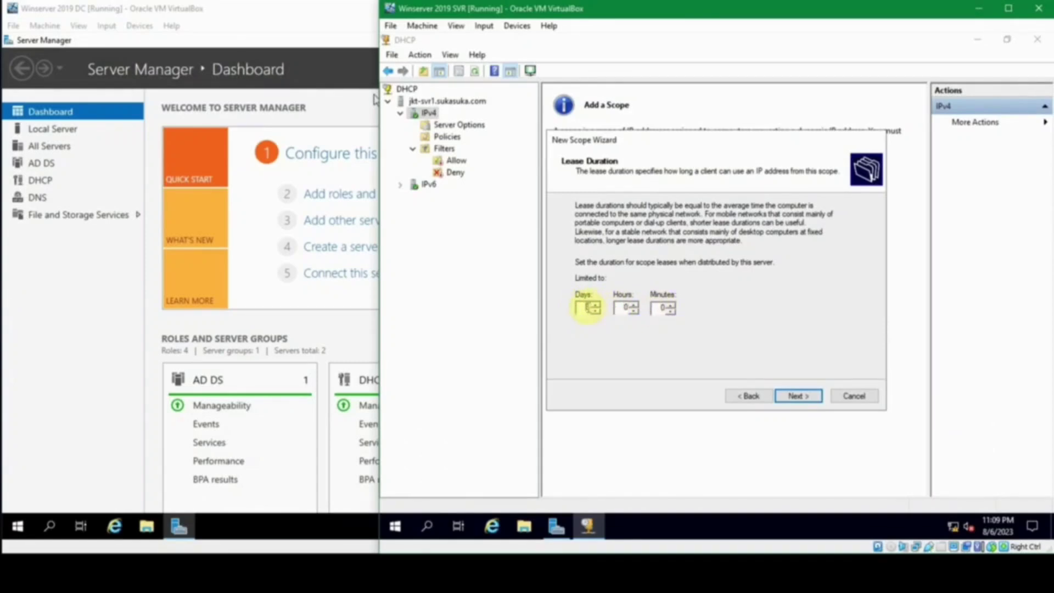
left_click(801, 396)
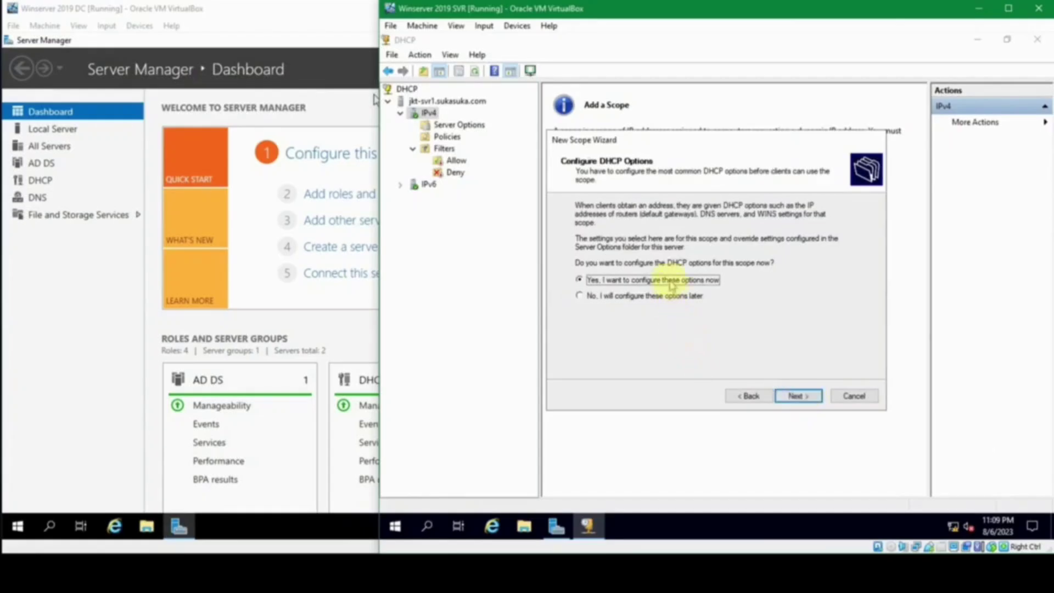
left_click(802, 395)
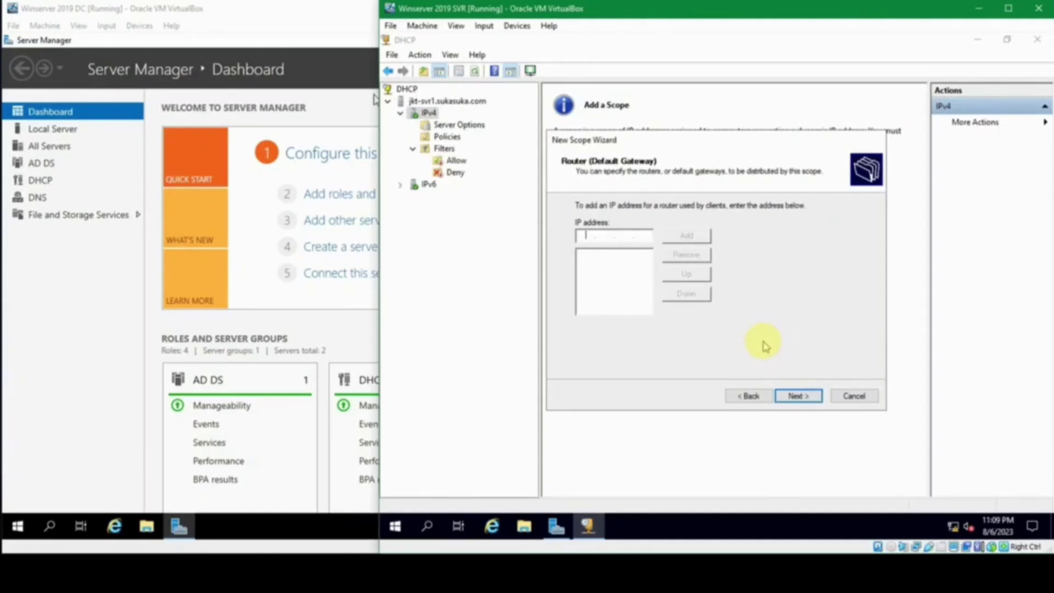
type("192.168.56.1")
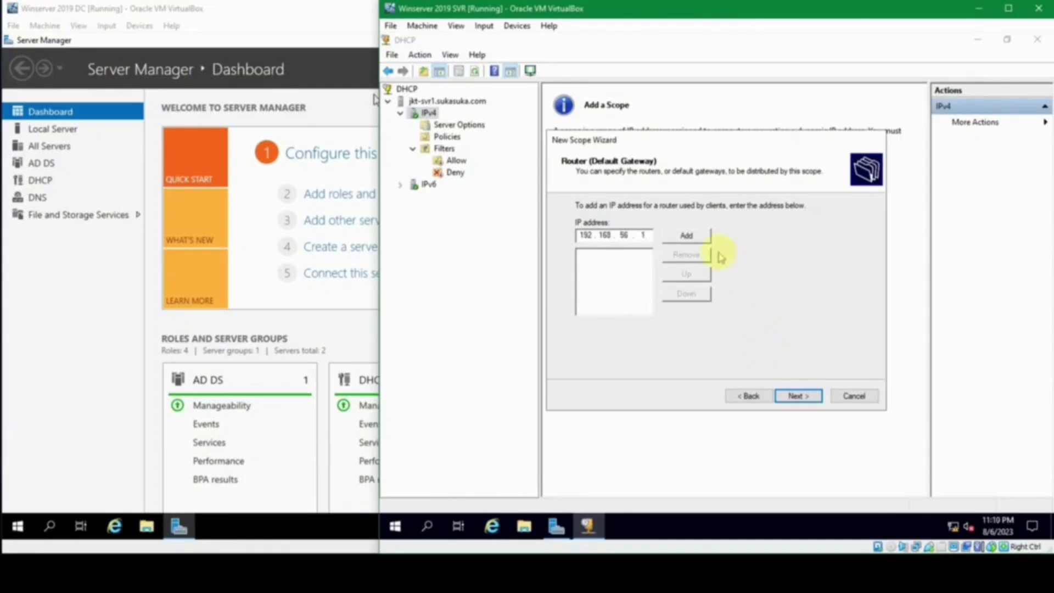
left_click(693, 239)
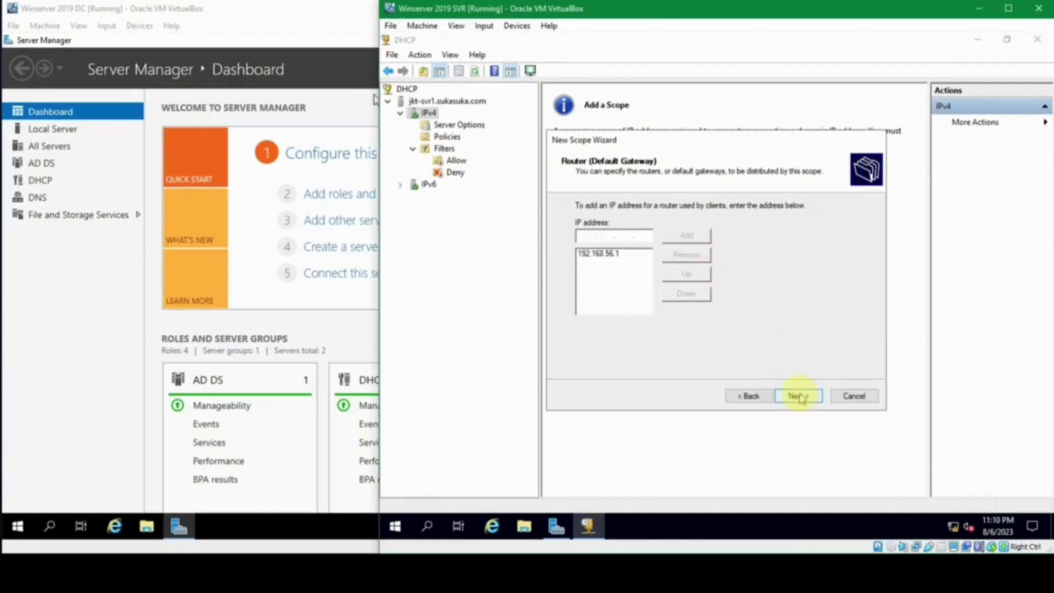
Step: Accept the DNS settings with server 192.168.56.11 and complete the scope wizard
left_click(798, 397)
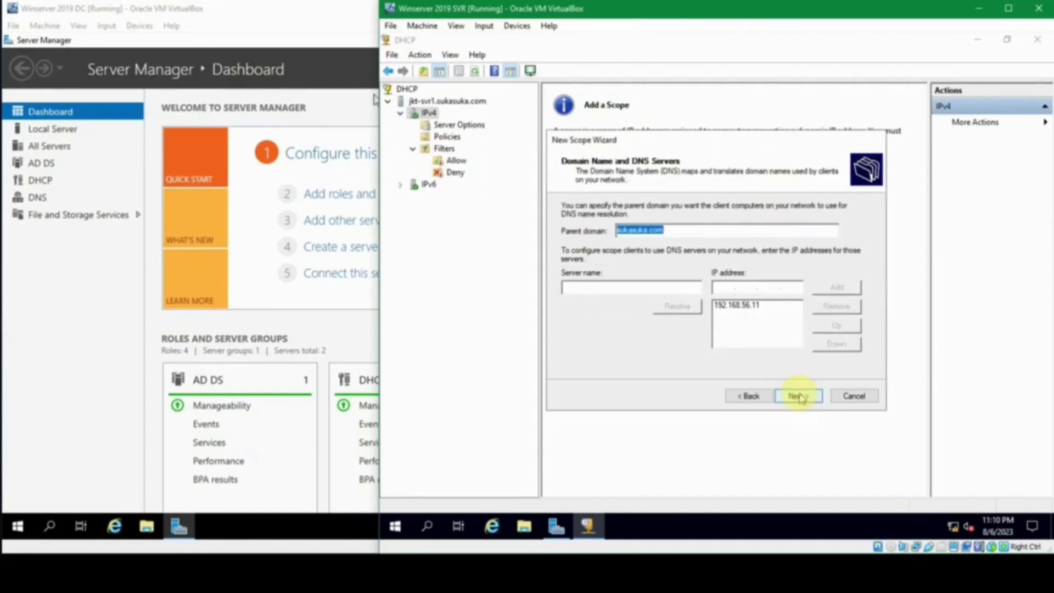
left_click(690, 230)
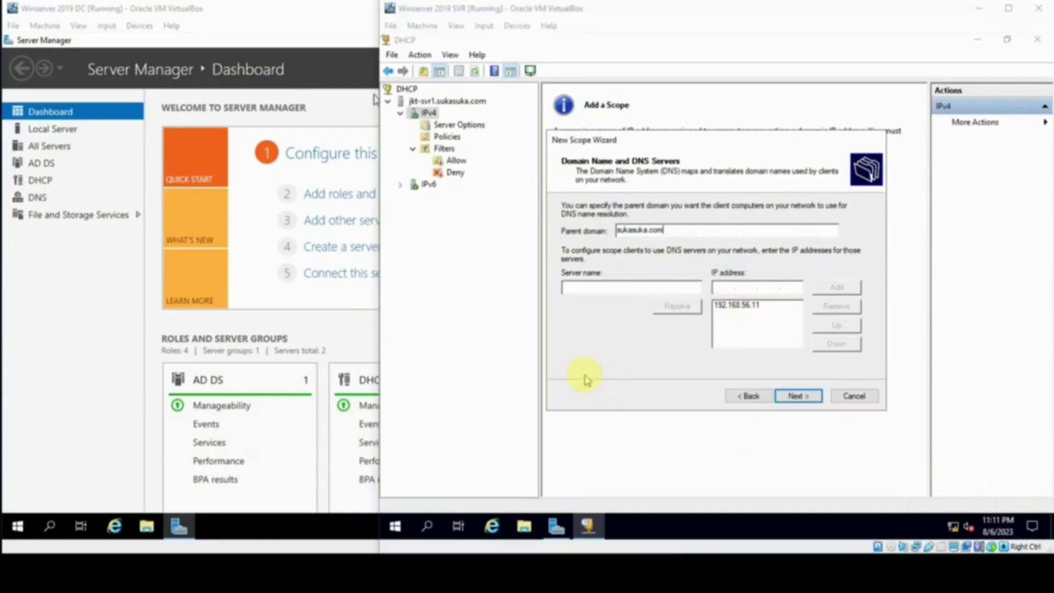
left_click(599, 367)
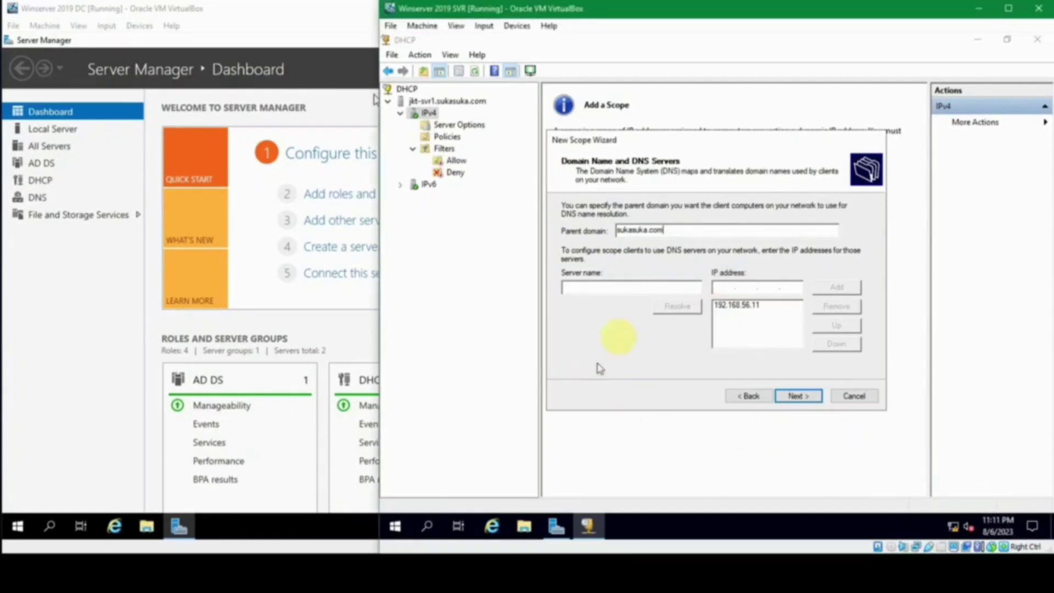
left_click(645, 281)
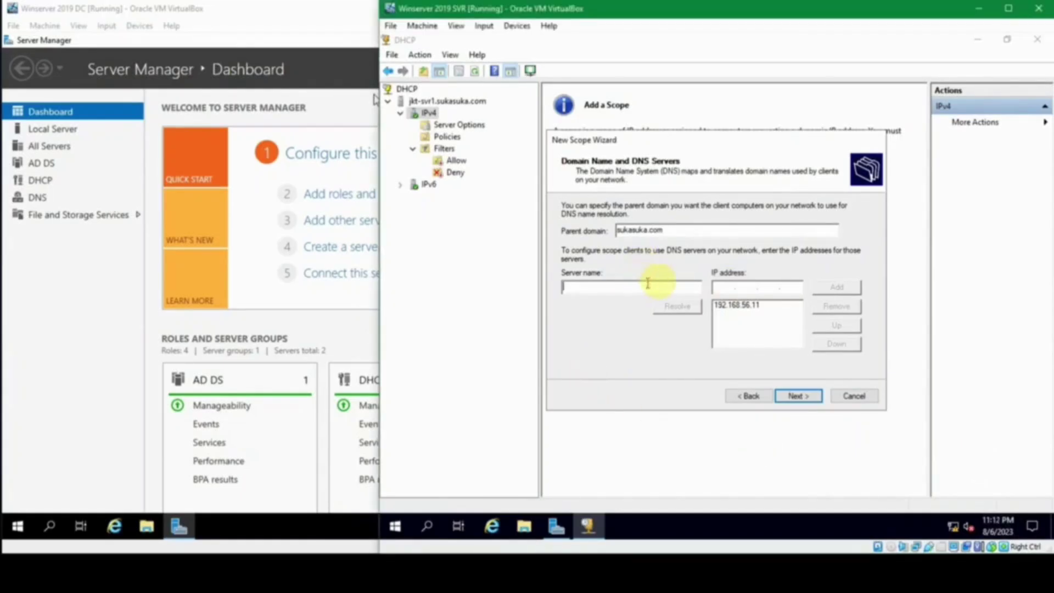
key("Return")
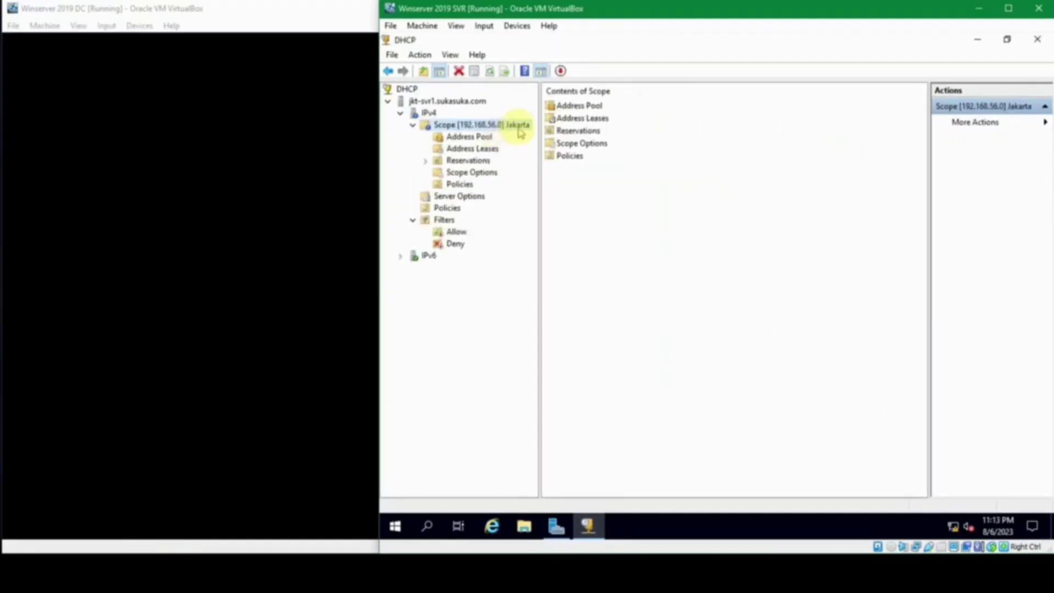
Step: Open the Jakarta scope's properties and rename it to Jakarta 1
right_click(519, 130)
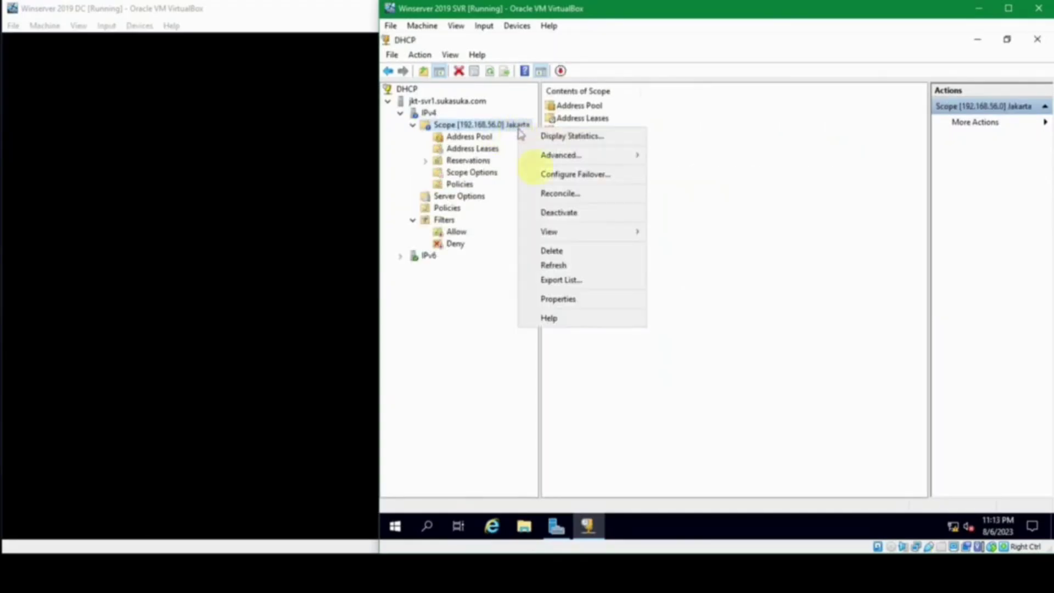
left_click(574, 298)
left_click(697, 210)
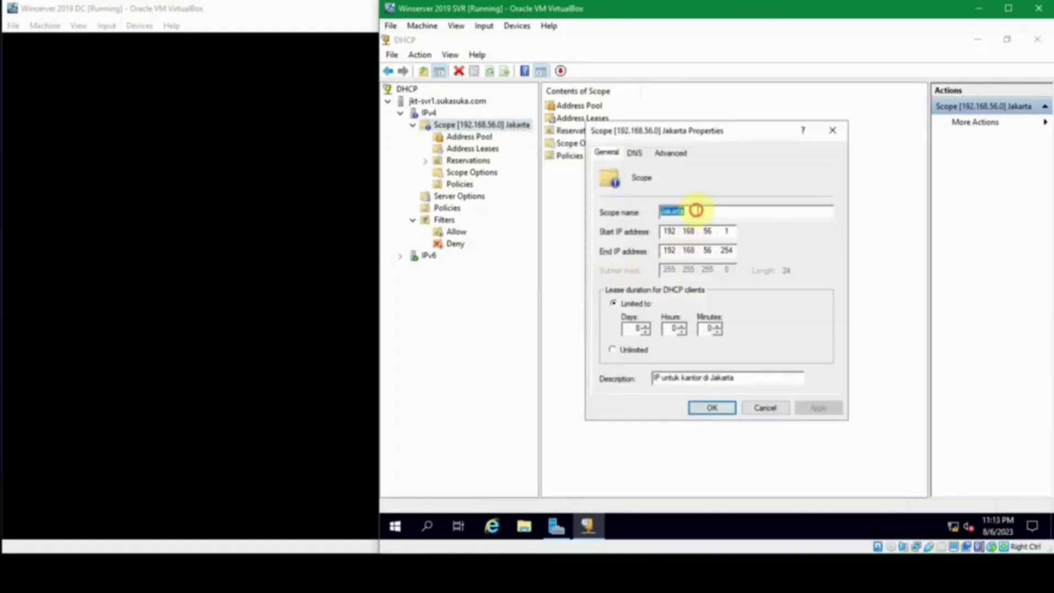
left_click_drag(696, 210, 608, 208)
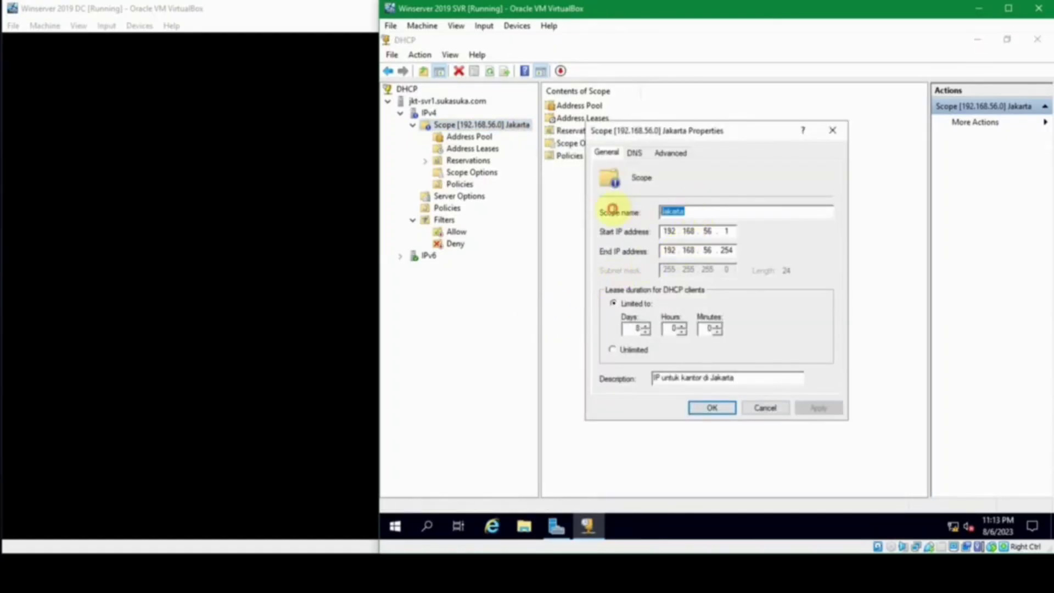
left_click(742, 376)
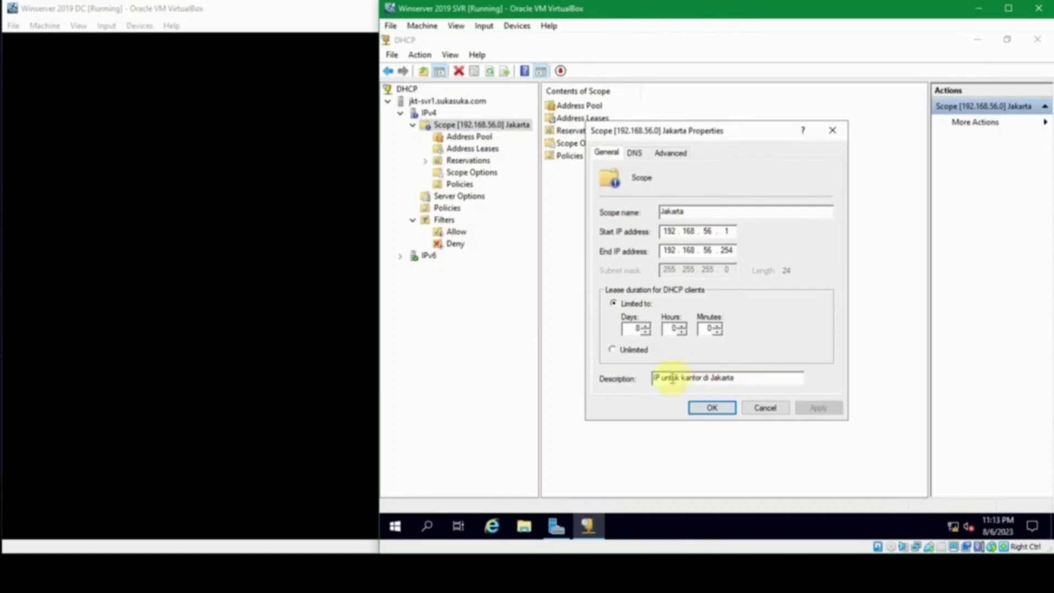
left_click_drag(709, 212, 576, 200)
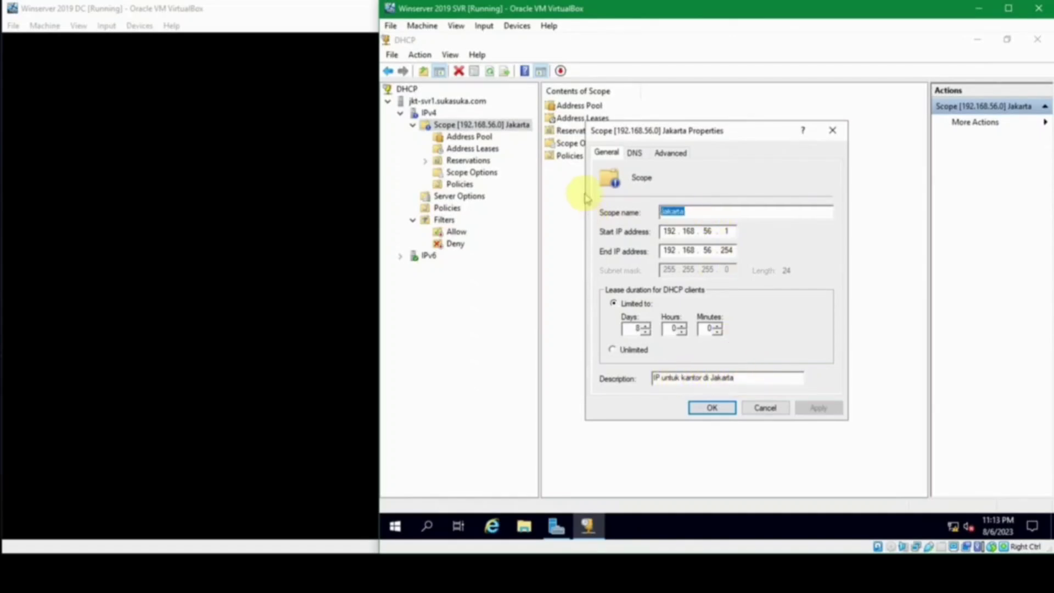
key("End")
type("1")
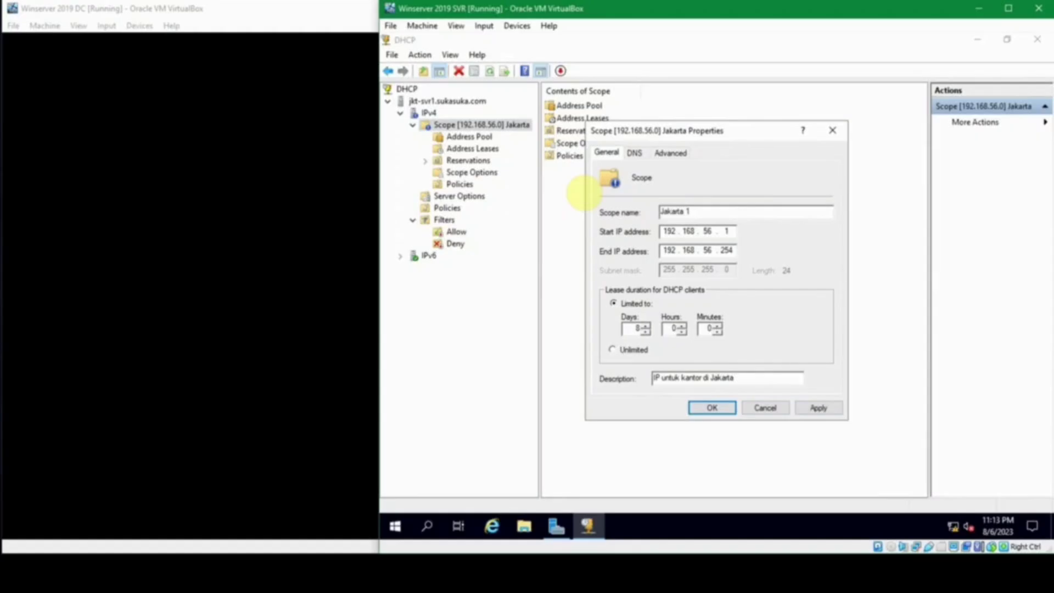
Step: Append 'kelompok 1' to the scope description and apply the changes
left_click(737, 379)
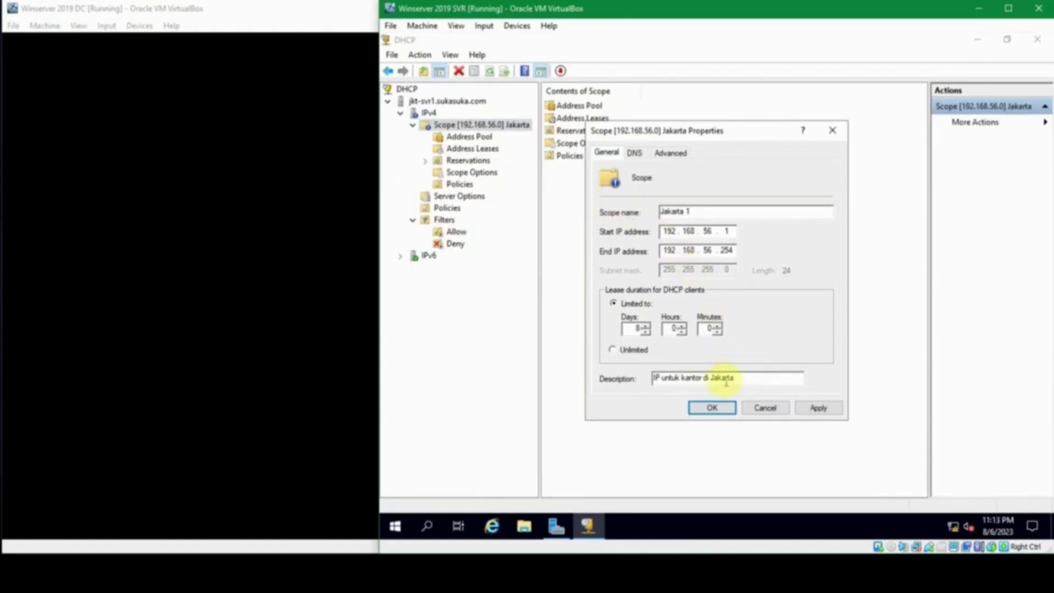
type("kelompok 1")
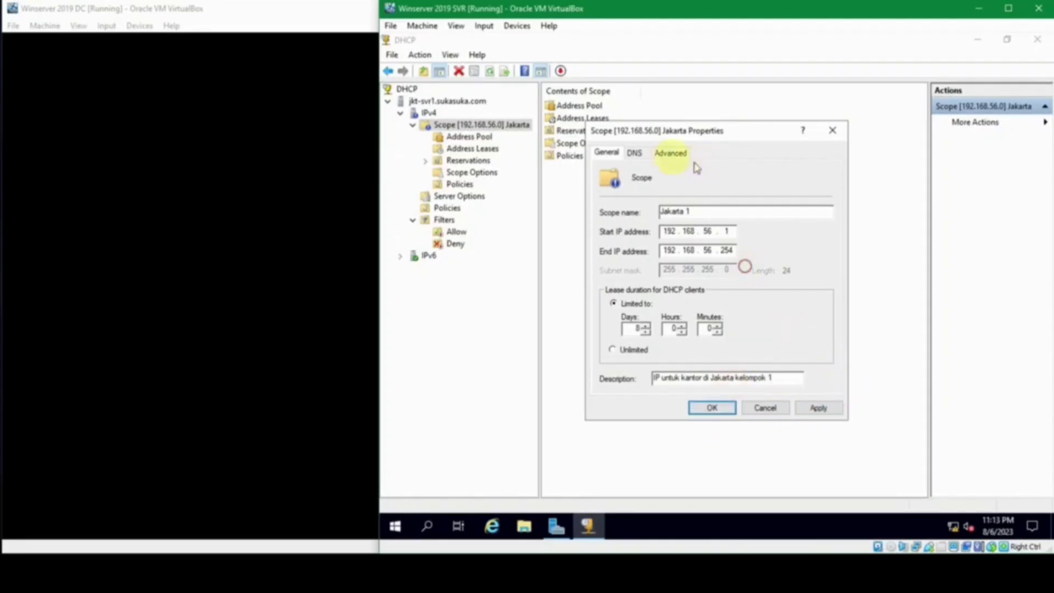
left_click(635, 153)
left_click(672, 155)
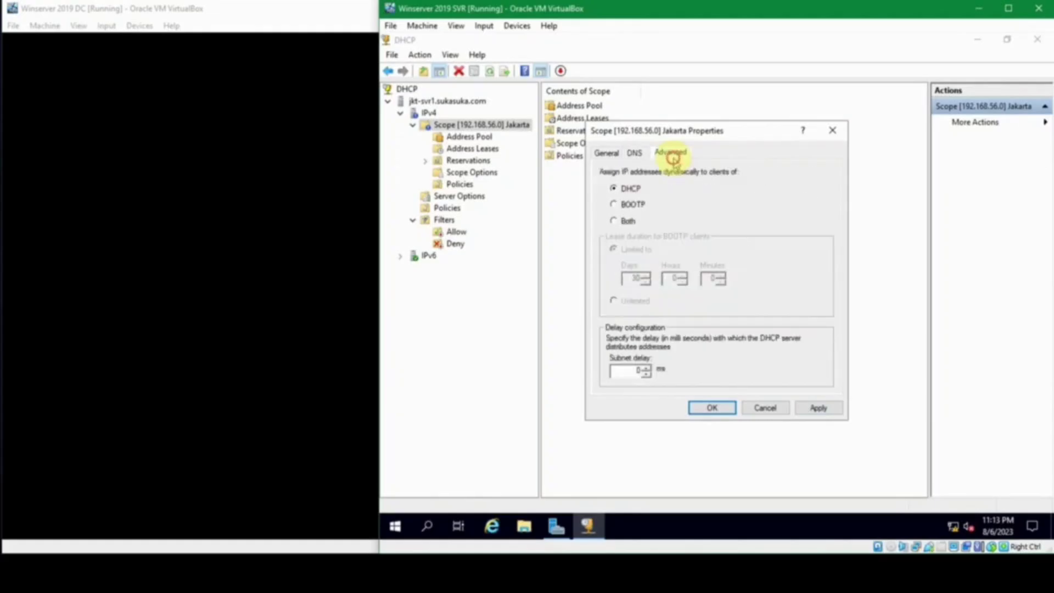
left_click(607, 155)
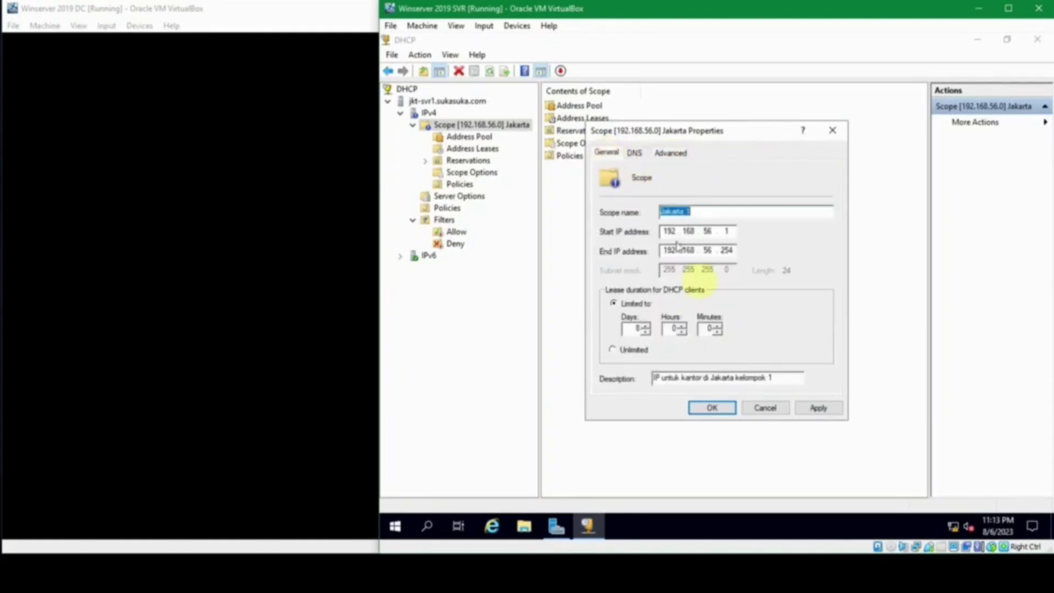
left_click(711, 406)
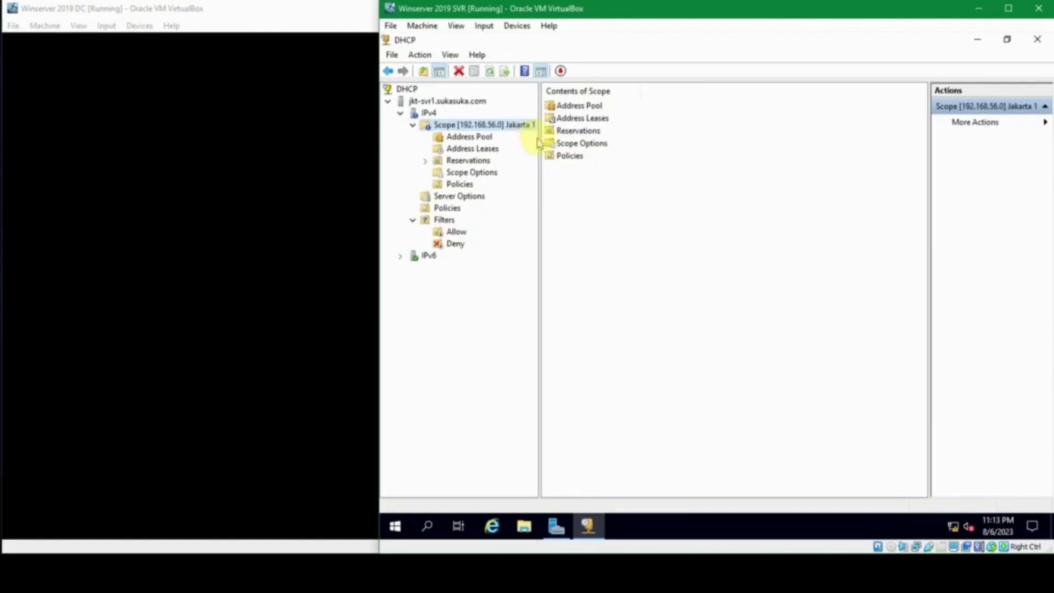
Step: Start the New Scope wizard under IPv4
mouse_move(540, 138)
left_mouse_down()
mouse_move(580, 130)
mouse_move(559, 134)
left_mouse_up()
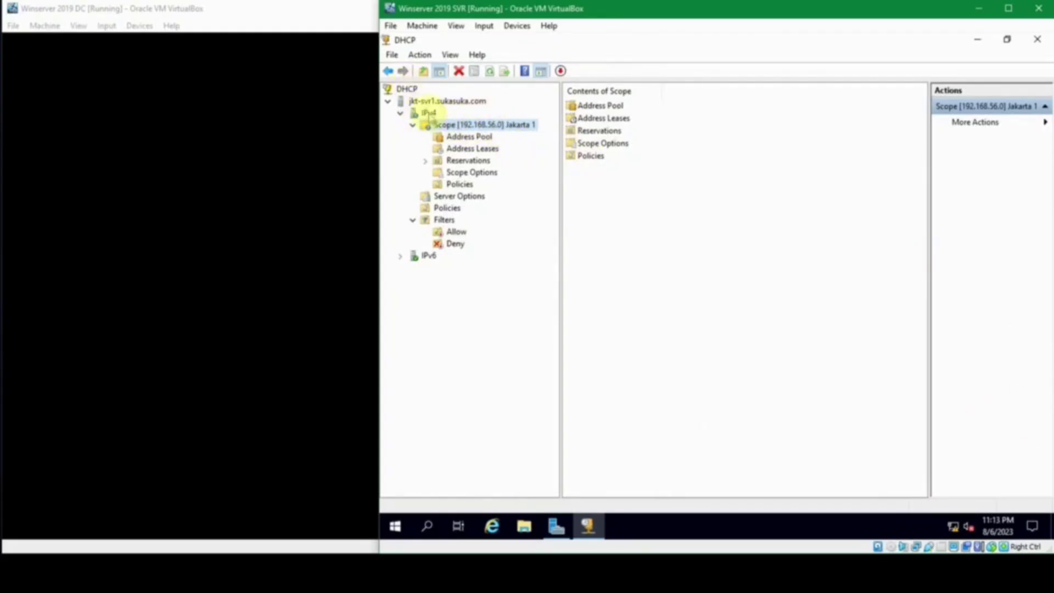
right_click(429, 114)
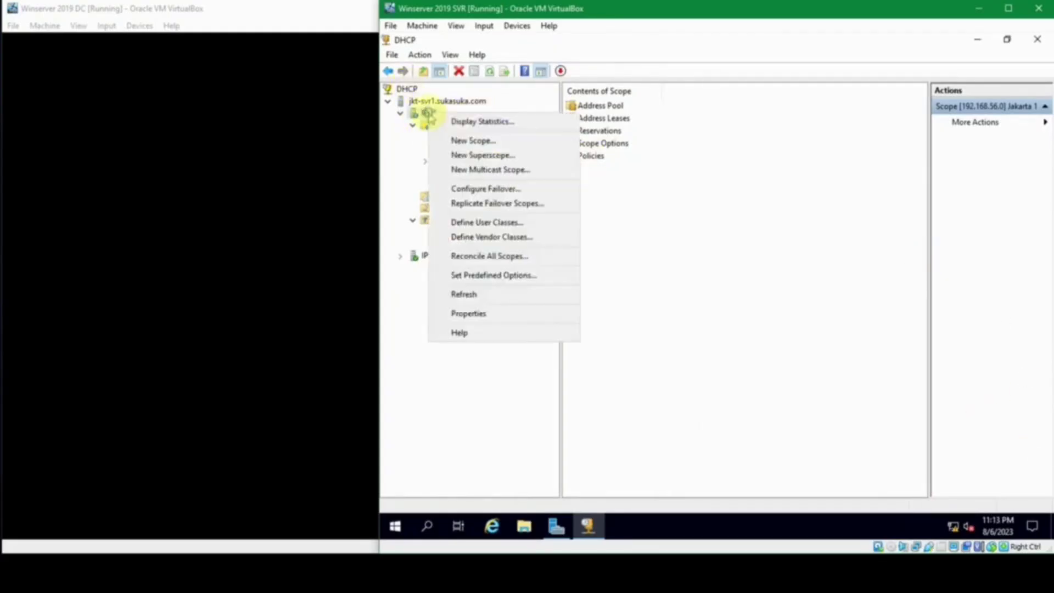
left_click(499, 145)
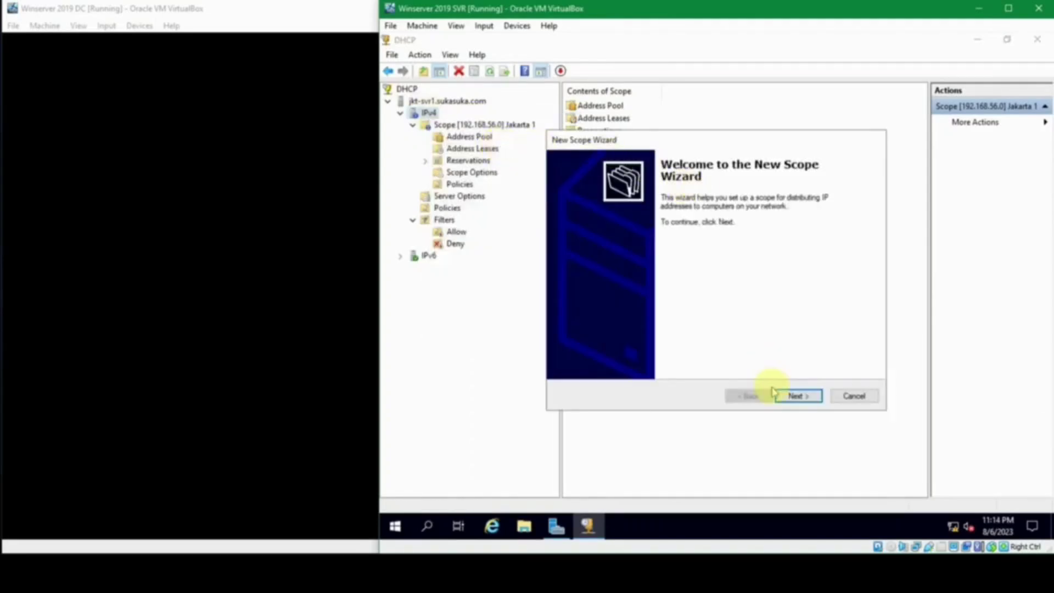
left_click(792, 394)
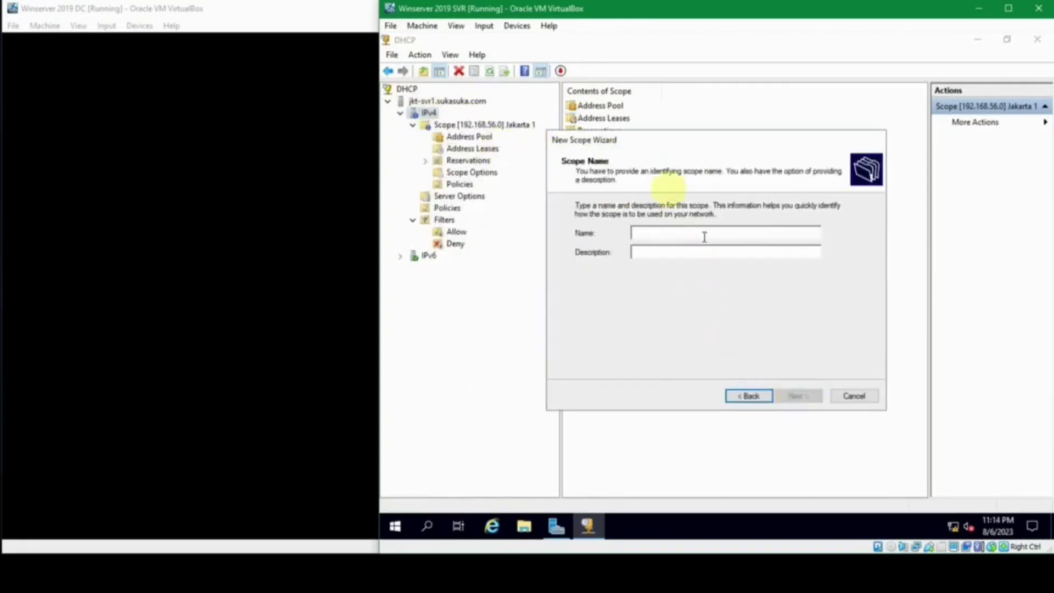
left_click_drag(656, 144, 628, 165)
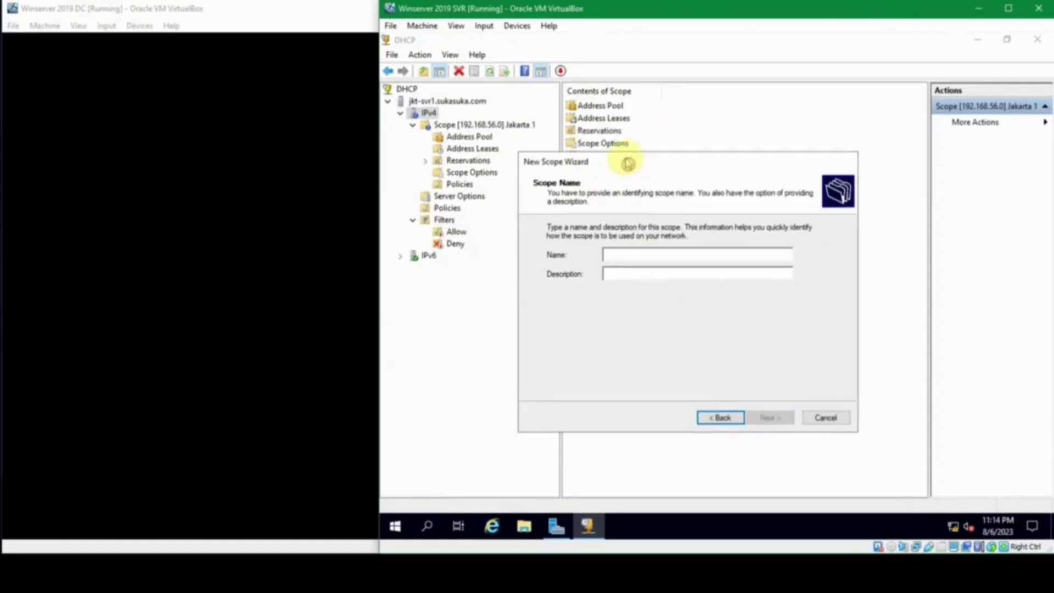
Step: Name the scope Jakarta 2, describe it 'Network IP Jakarta 2', and set the 192.168.57 range
type("Jakarta")
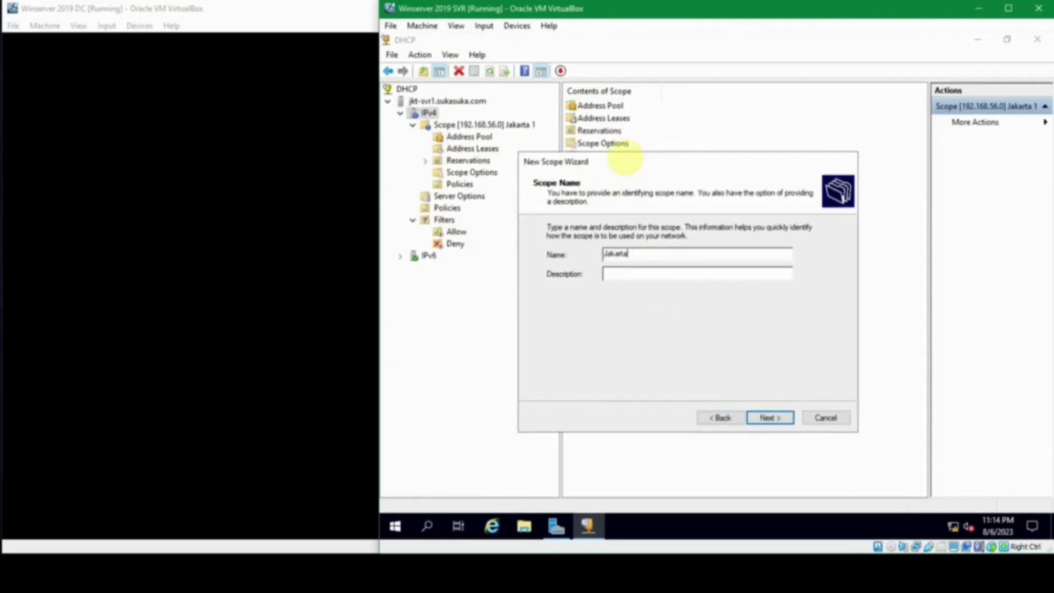
type("2")
key("BackSpace")
type("2")
key("Tab")
type("Network IP Jakarta 2")
key("Return")
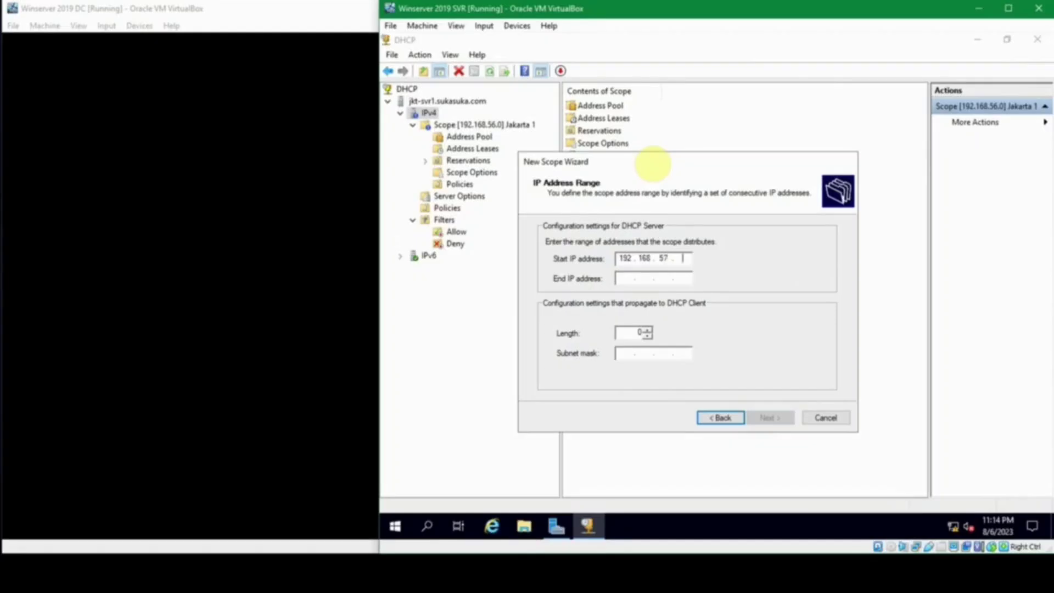
key("Tab")
type("1")
left_click(759, 418)
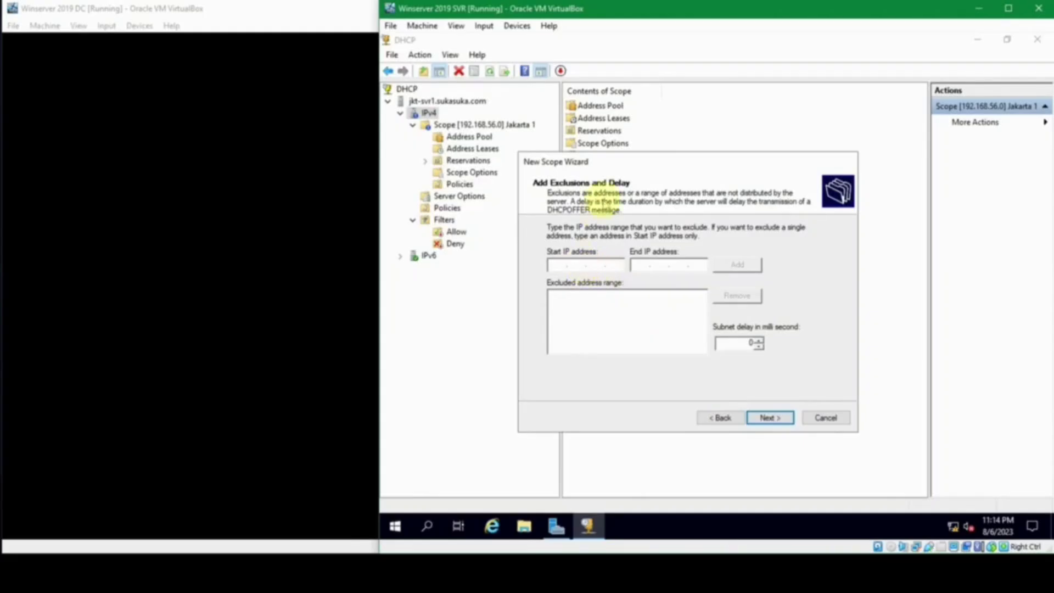
Step: Add exclusion range 192.168.57.2–192.168.57.10, fixing the out-of-range end address
type("192.168.57.100")
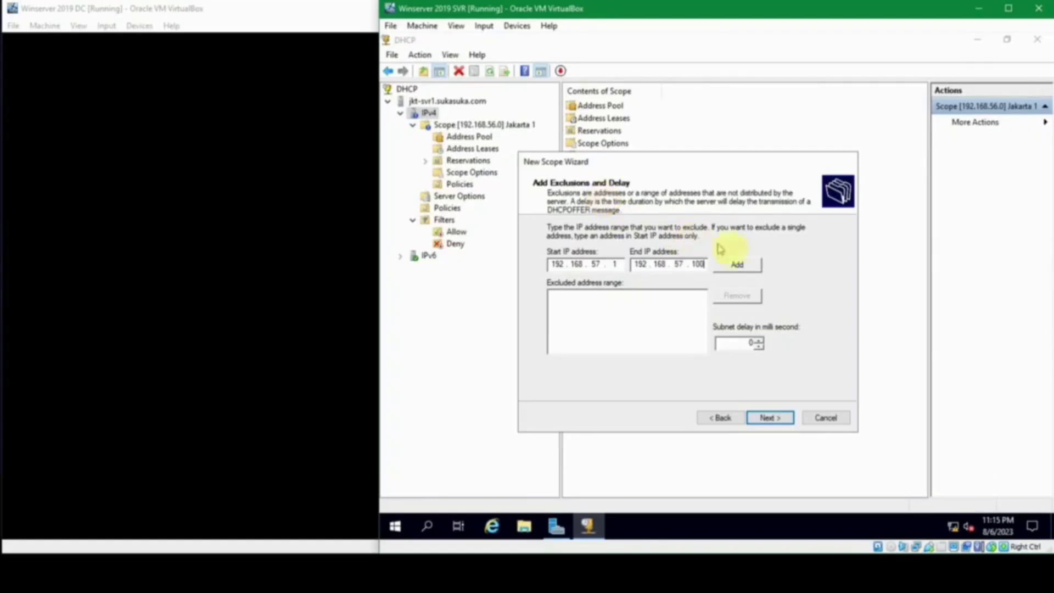
left_click(737, 264)
left_click(806, 329)
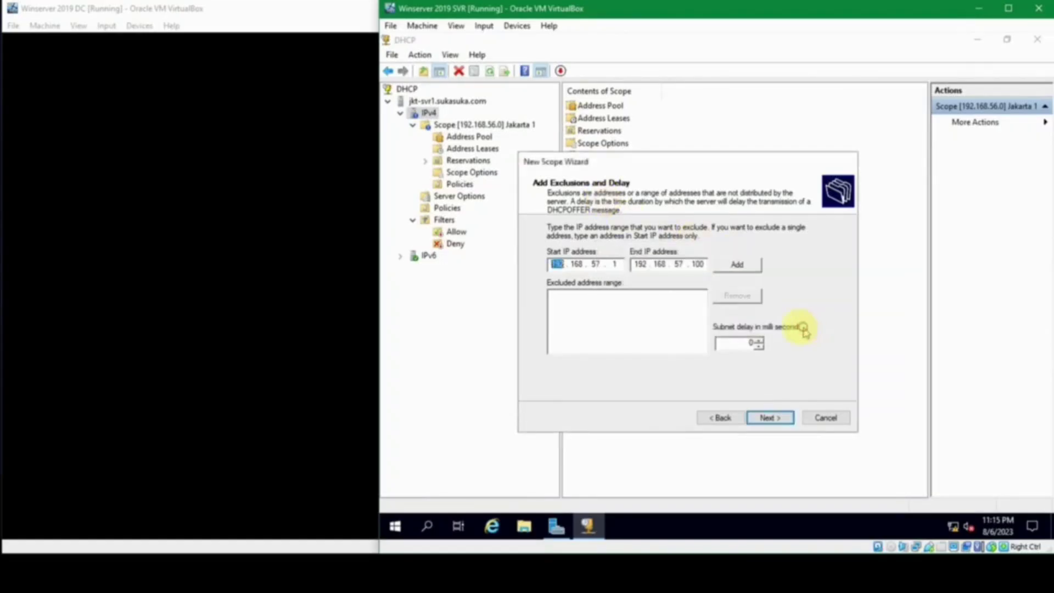
double_click(683, 266)
type("57.10")
left_click(736, 265)
Step: Keep the default lease, add gateway 192.168.57.1, and finish the activated Jakarta 2 scope
left_click(769, 416)
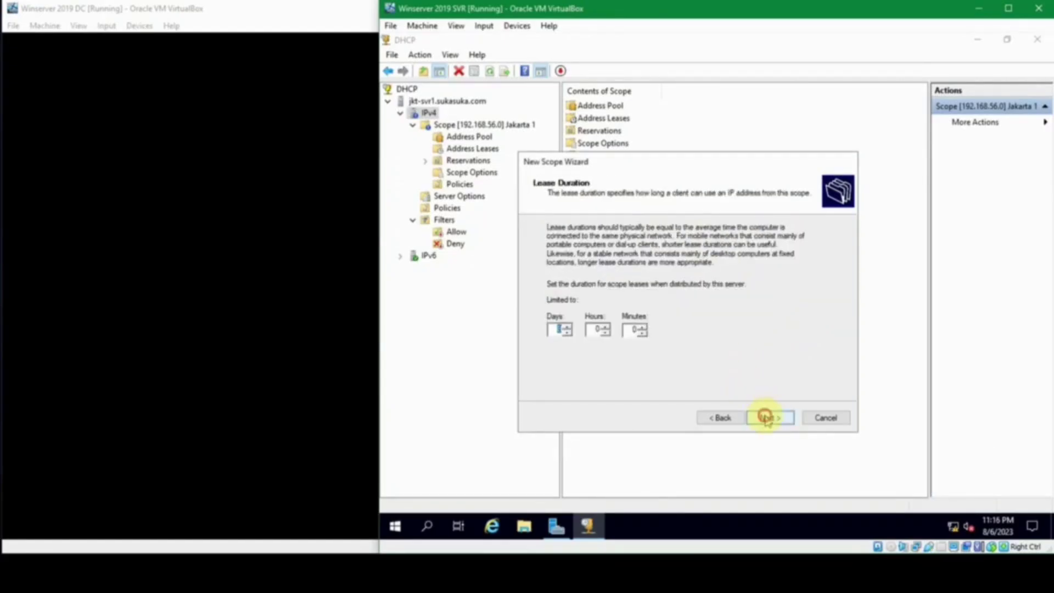
left_click(769, 417)
left_click(768, 417)
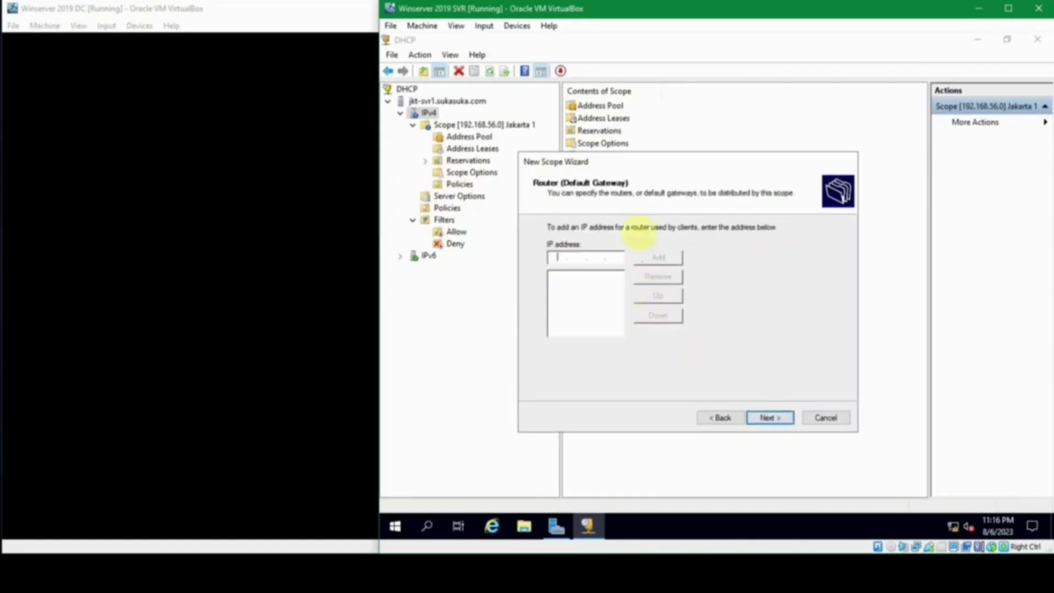
type("192.168.57.1")
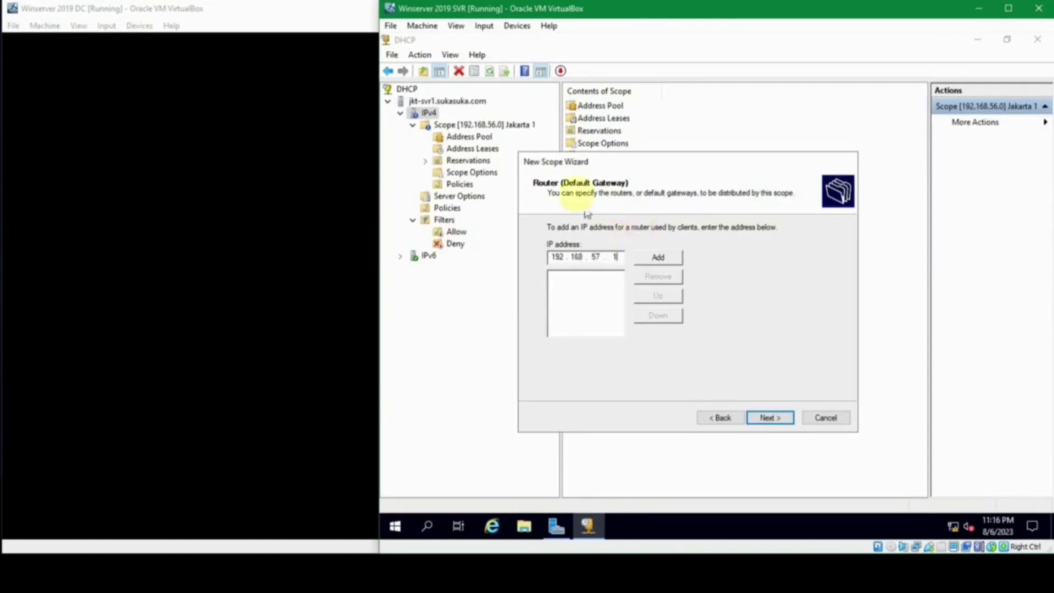
left_click(661, 258)
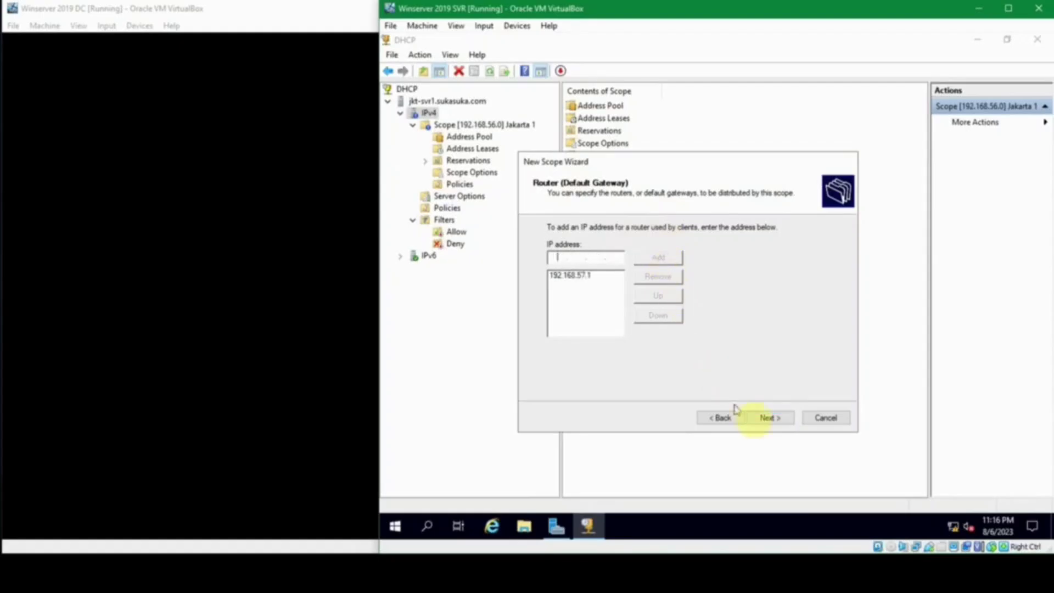
left_click(768, 423)
left_click(768, 422)
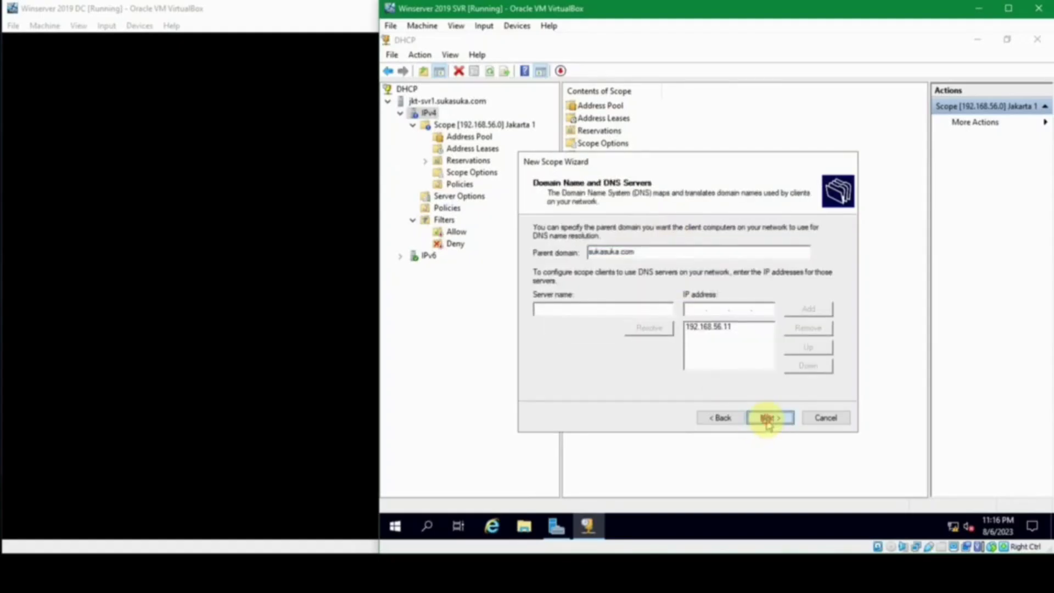
left_click(768, 421)
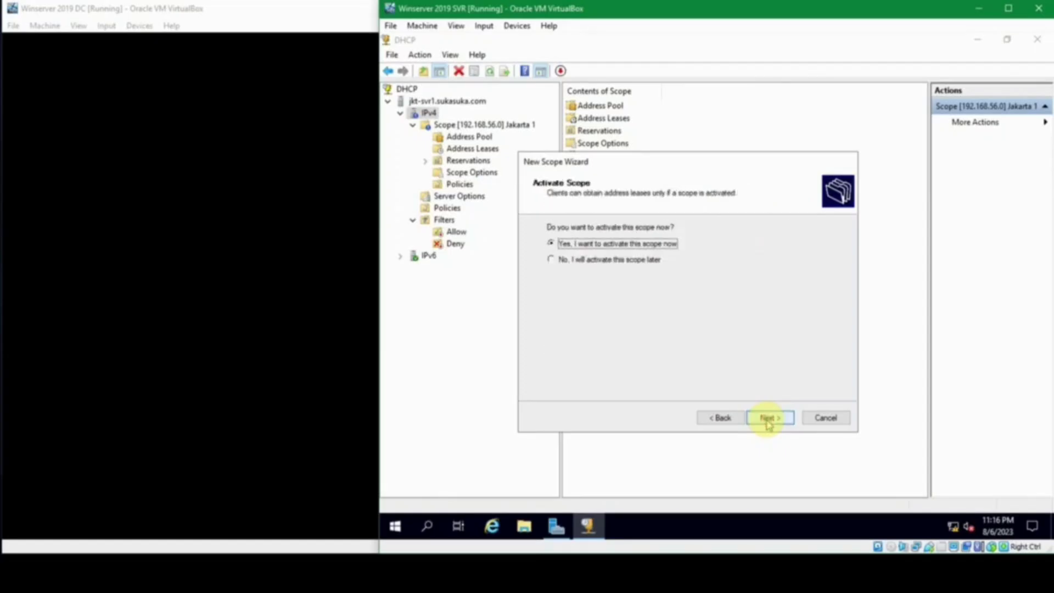
left_click(768, 422)
left_click(769, 421)
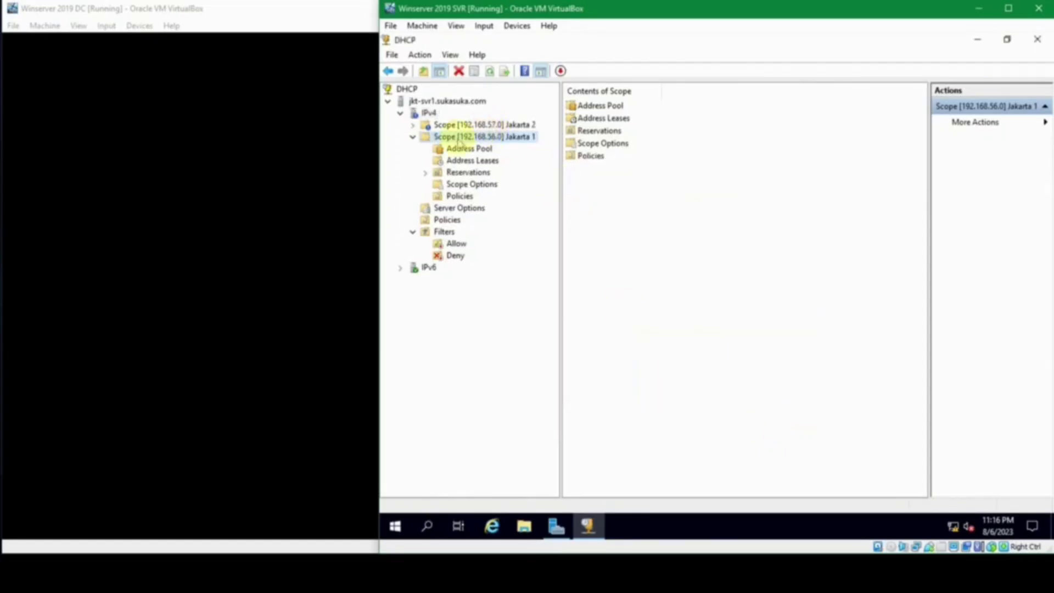
Step: Change Jakarta 1's start address to 192.168.56.2 in its scope properties
right_click(457, 137)
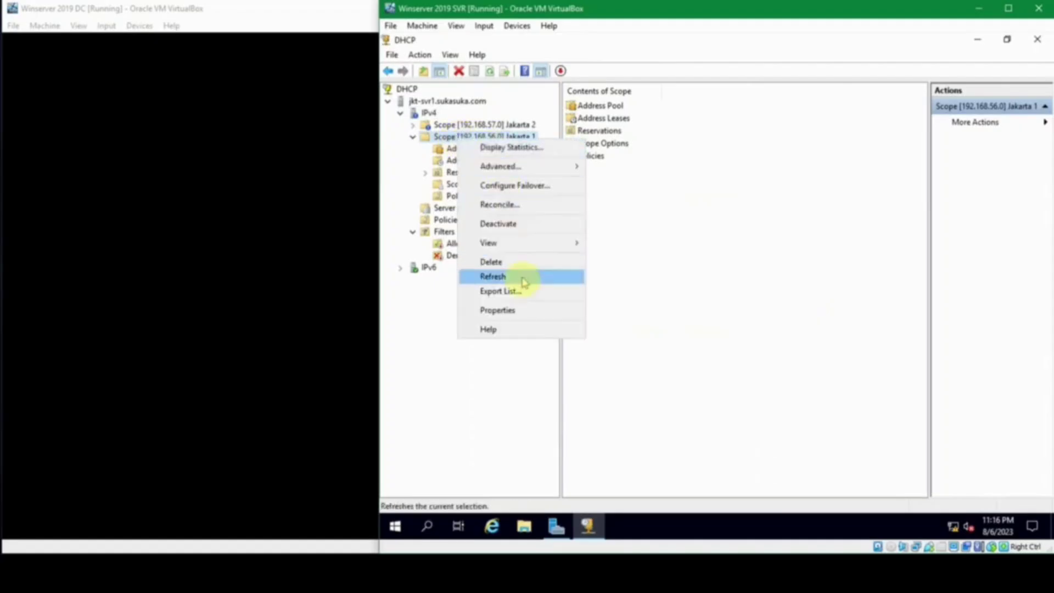
left_click(531, 310)
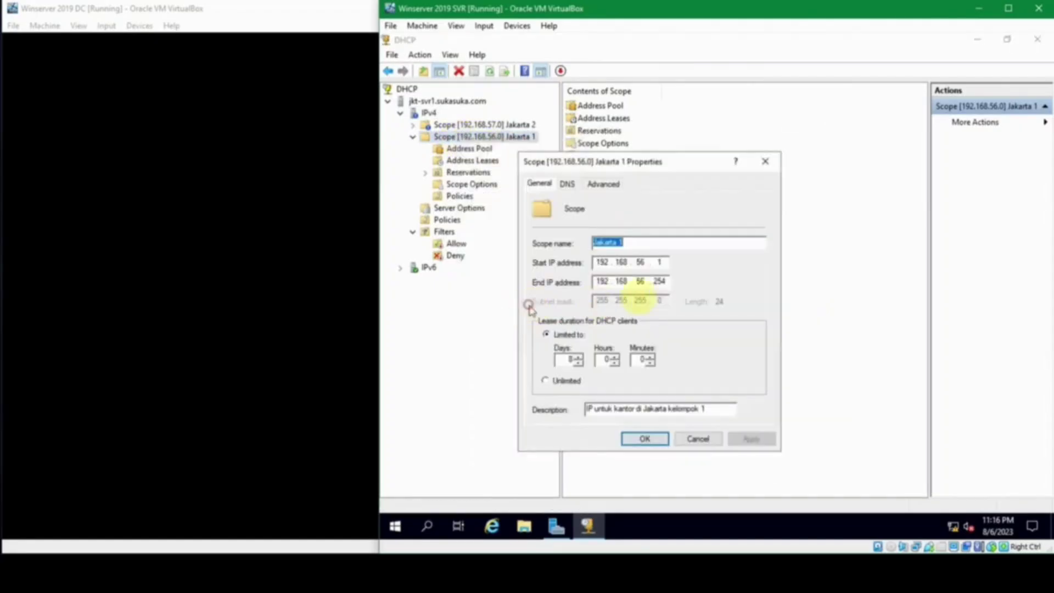
double_click(657, 262)
type("2")
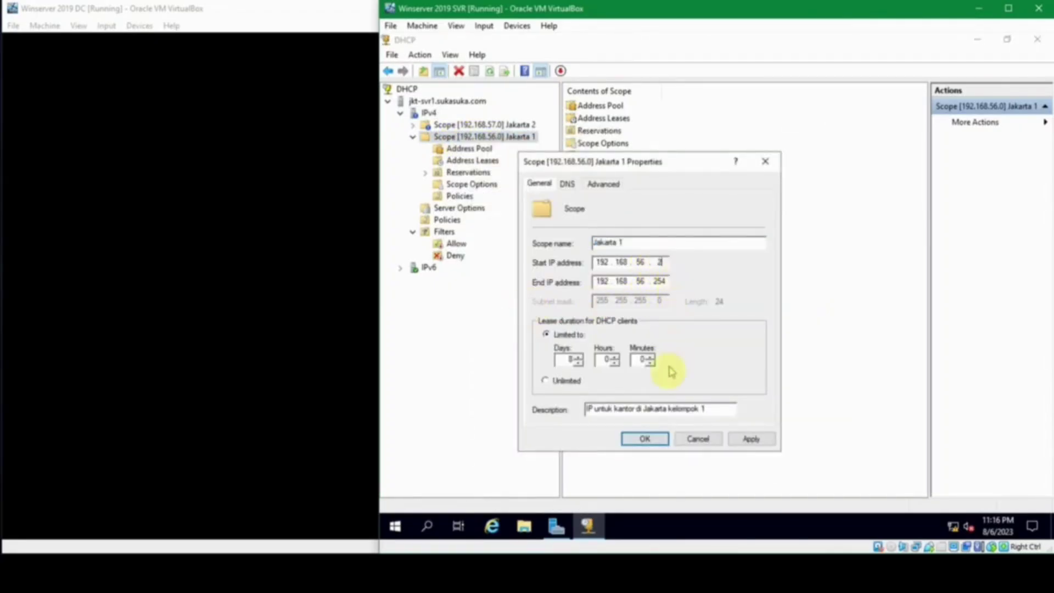
left_click(657, 437)
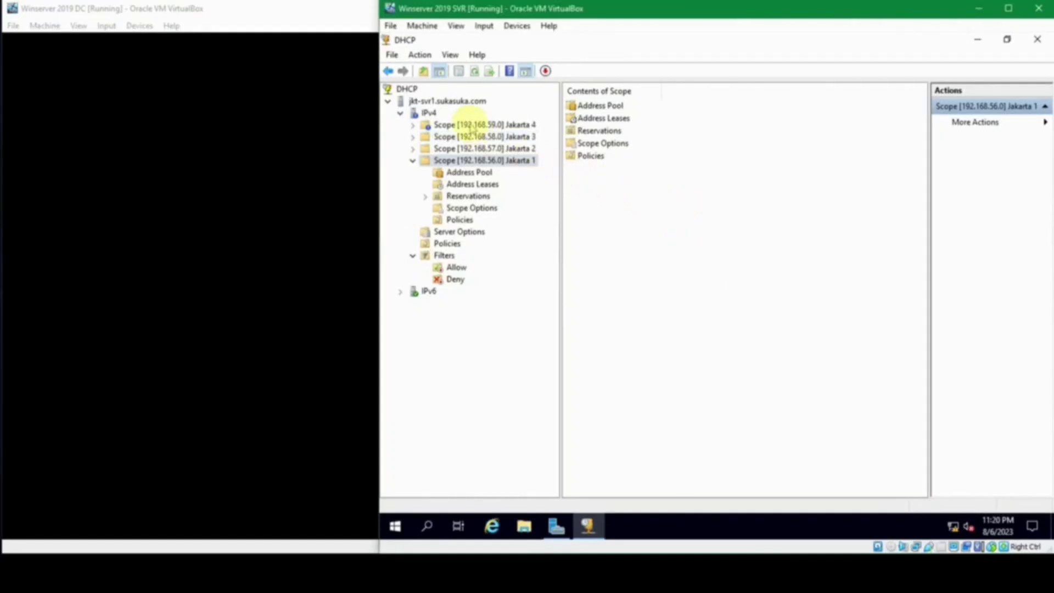
Step: Browse the Jakarta 1–4 scopes and expand Jakarta 2 to show its contents
left_click(470, 125)
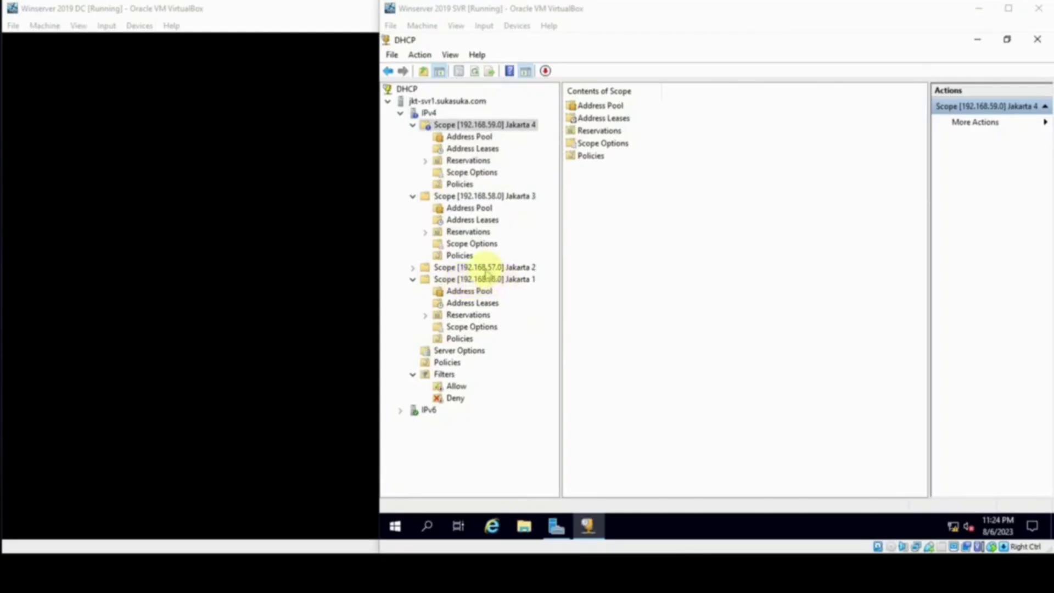
left_click(495, 196)
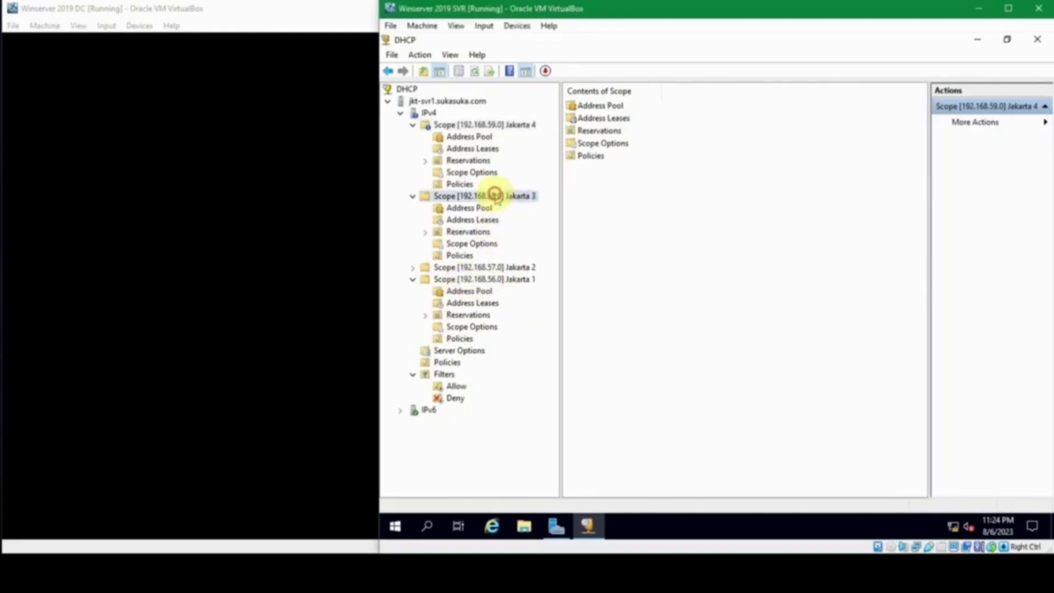
left_click(500, 124)
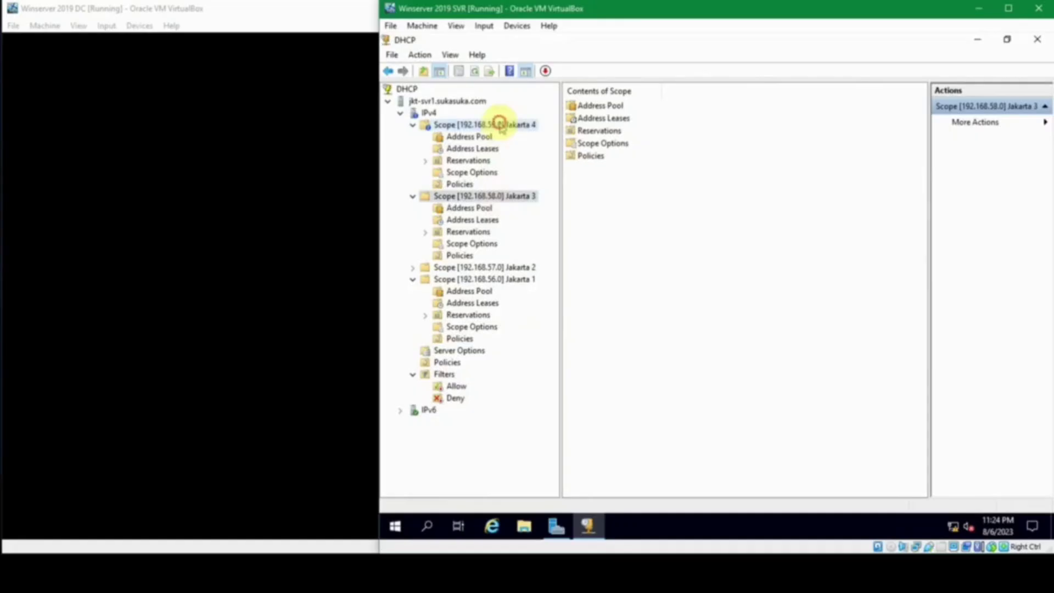
left_click(520, 280)
left_click(520, 268)
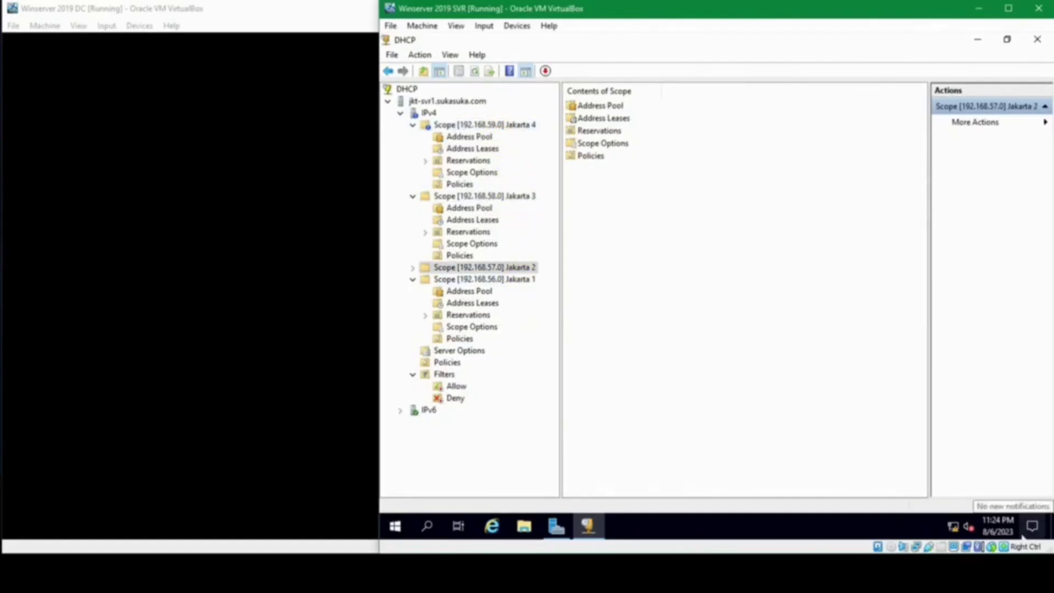
left_click(763, 297)
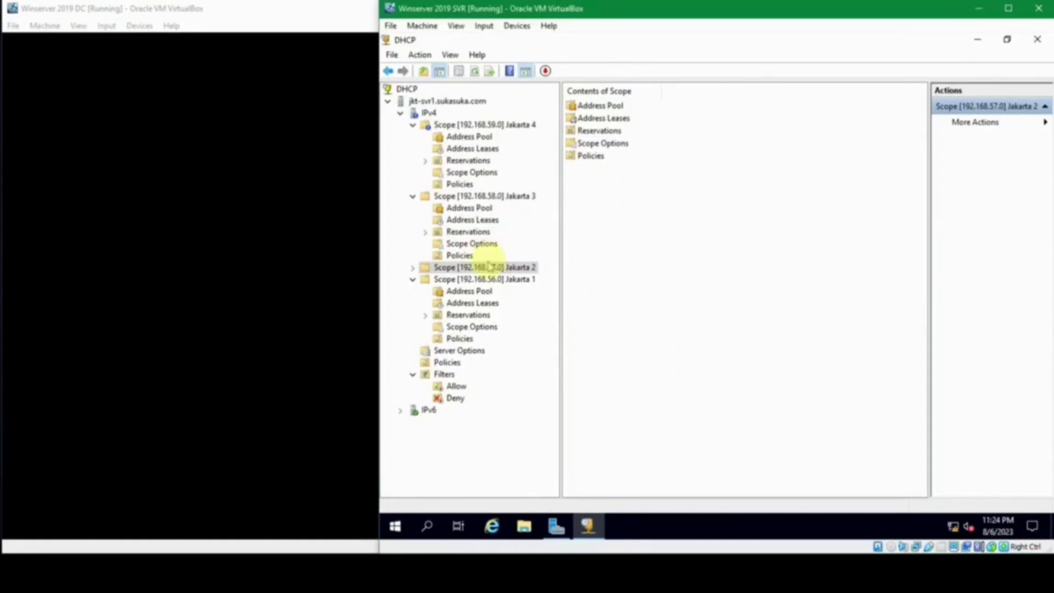
left_click(413, 267)
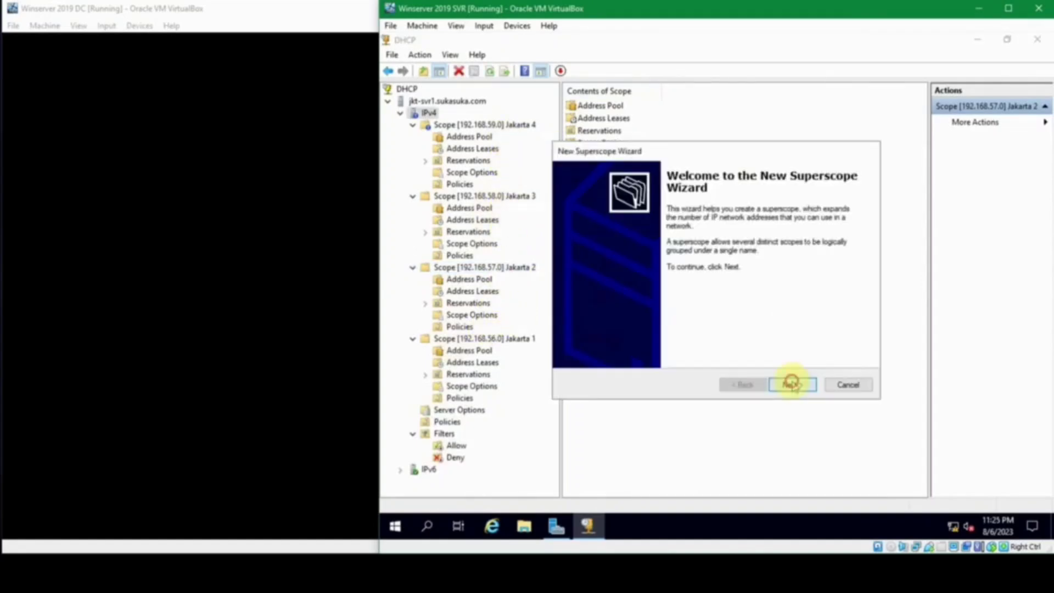
left_click(793, 383)
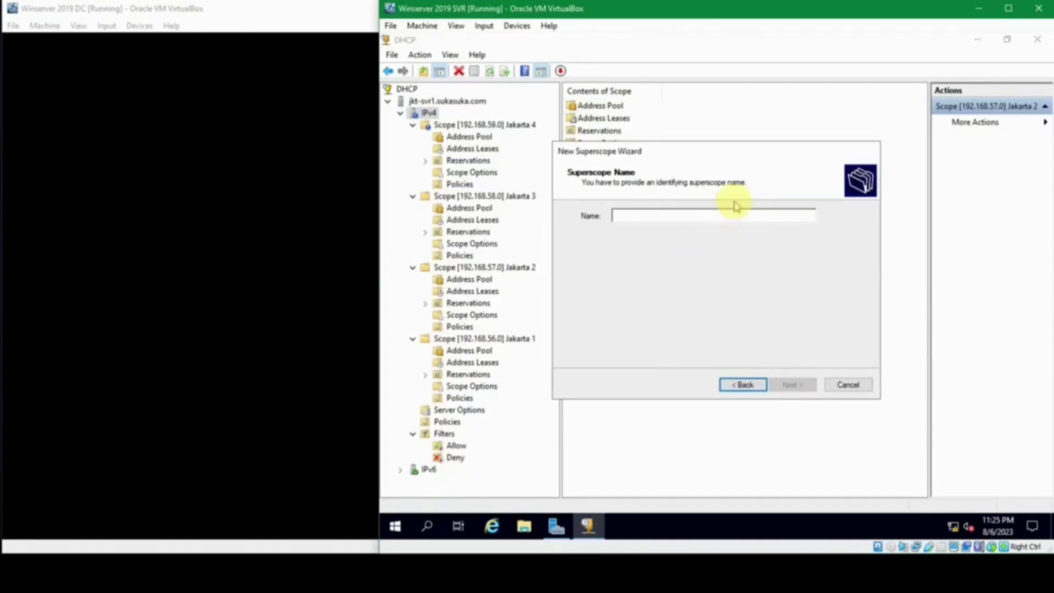
Step: Create superscope Gedung 1 from Jakarta 1 and Jakarta 2, then expand its scopes
type("Gedung")
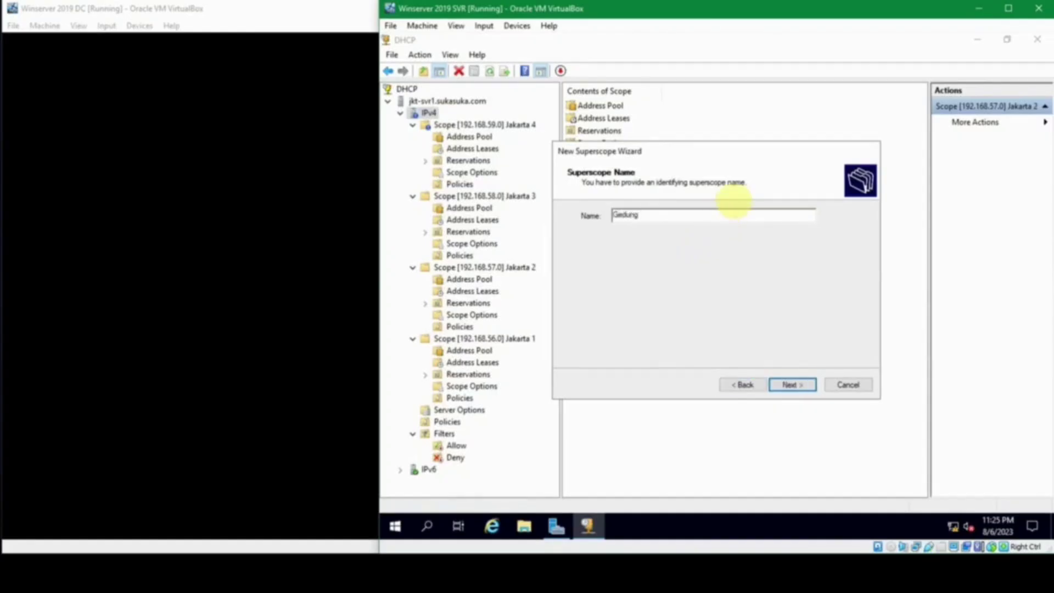
type(" 1")
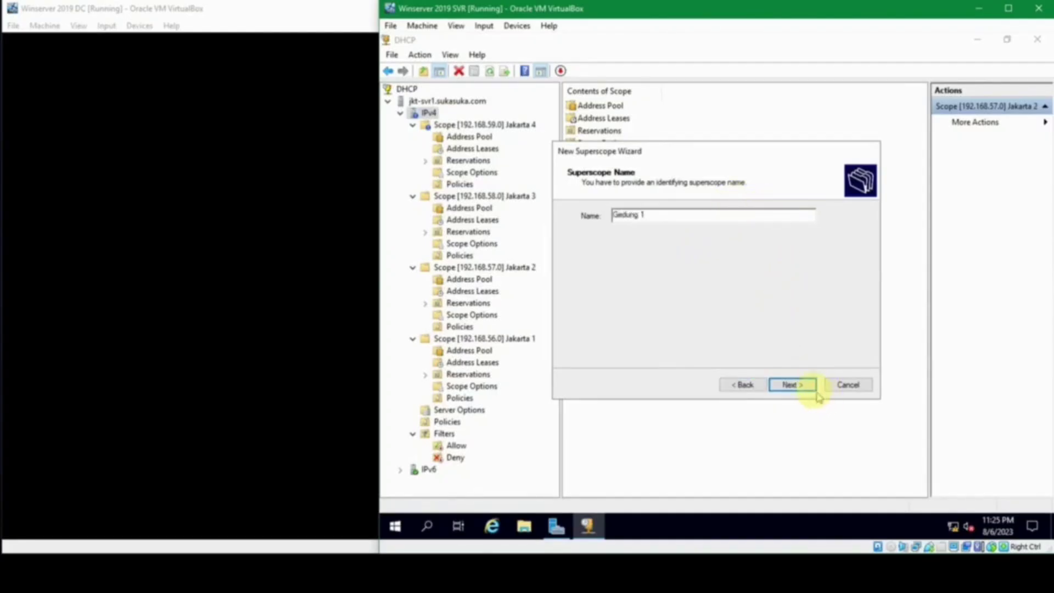
left_click(795, 384)
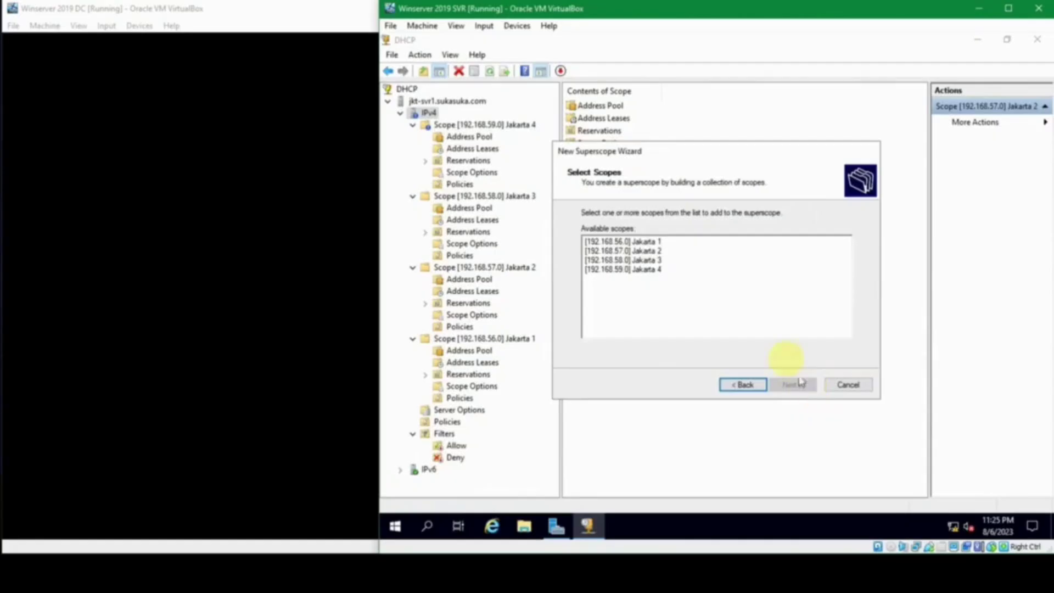
left_click(664, 242)
left_click(661, 250, "ctrl")
left_click(788, 383)
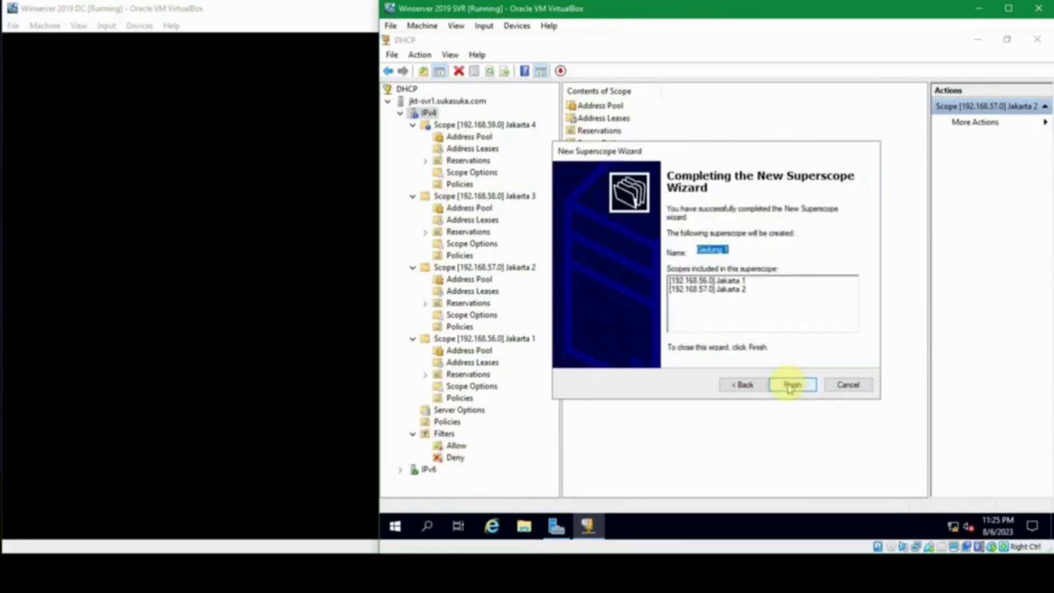
left_click(791, 384)
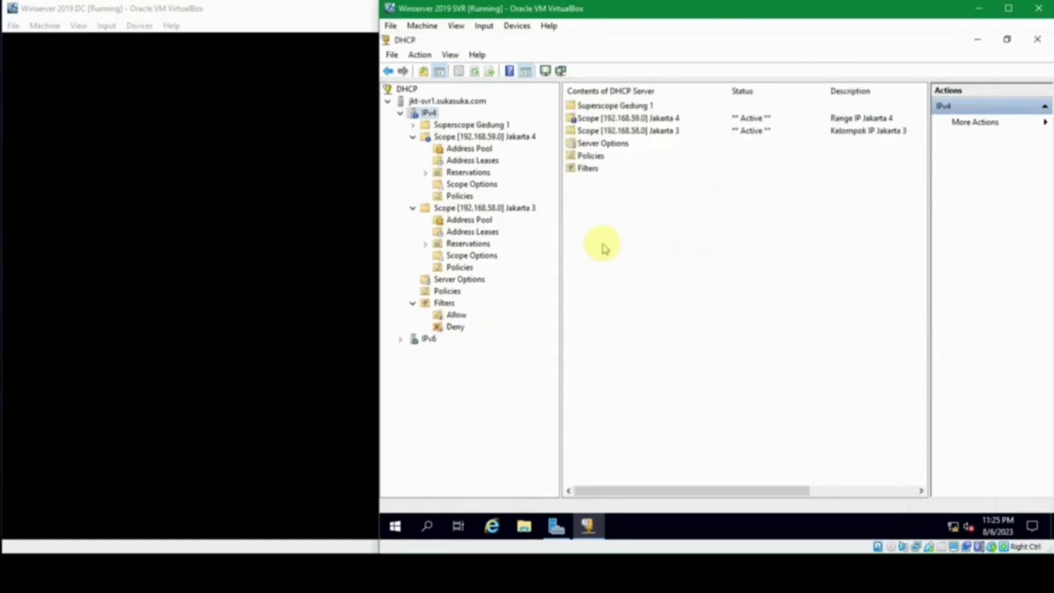
left_click(415, 126)
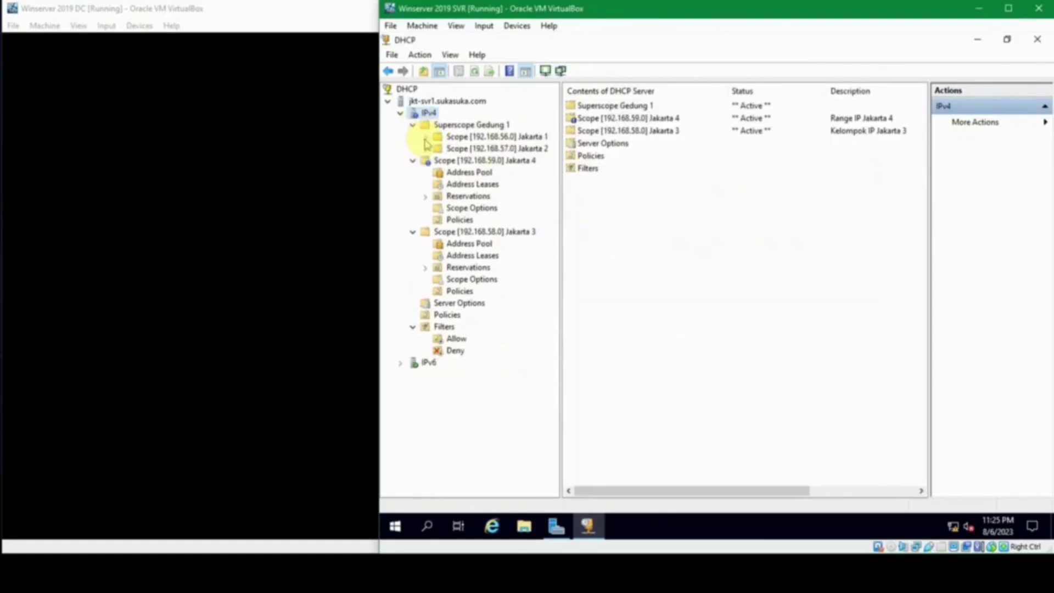
left_click(425, 139)
left_click(428, 209)
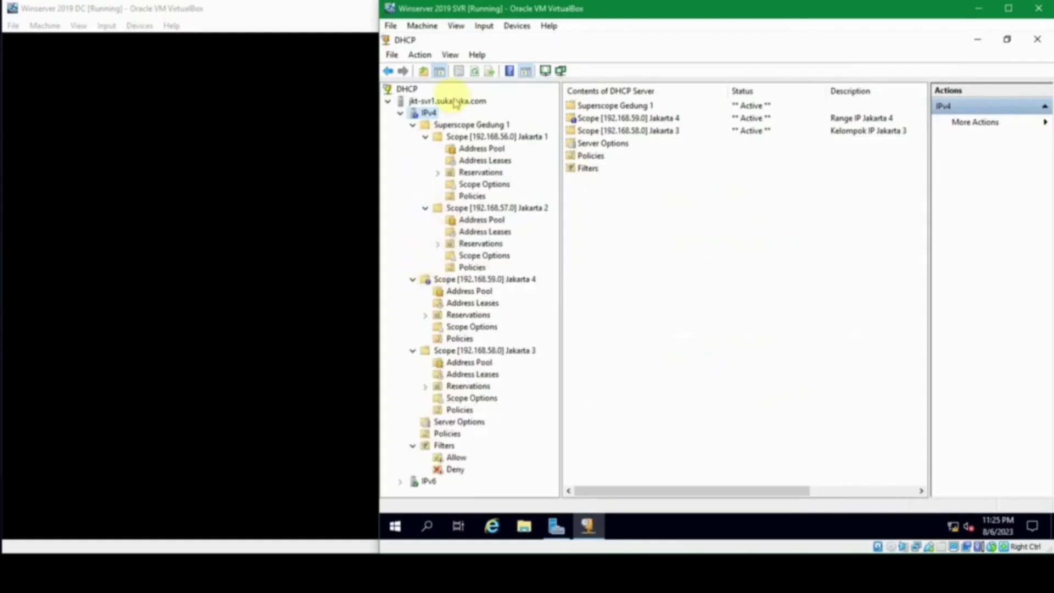
Step: Create superscope Gedung 2 containing the Jakarta 3 and Jakarta 4 scopes
right_click(427, 113)
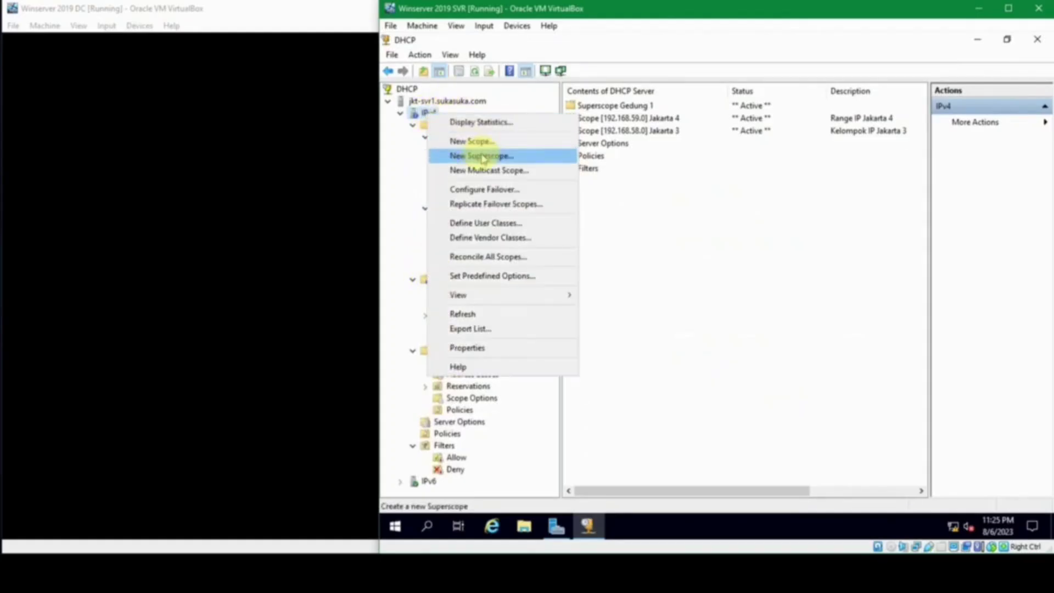
left_click(483, 157)
left_click(790, 385)
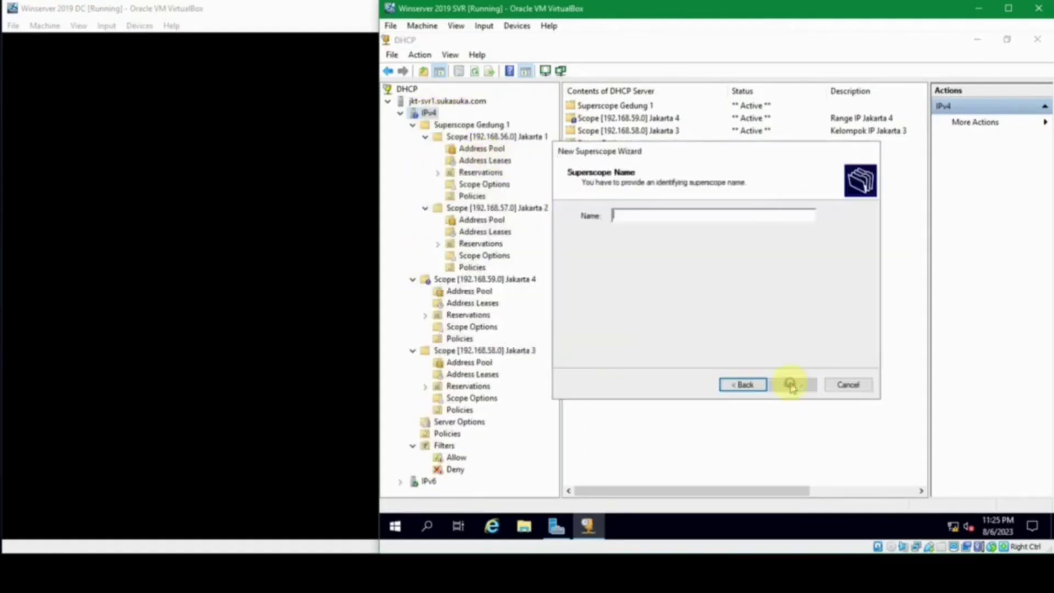
type("Gedung 2")
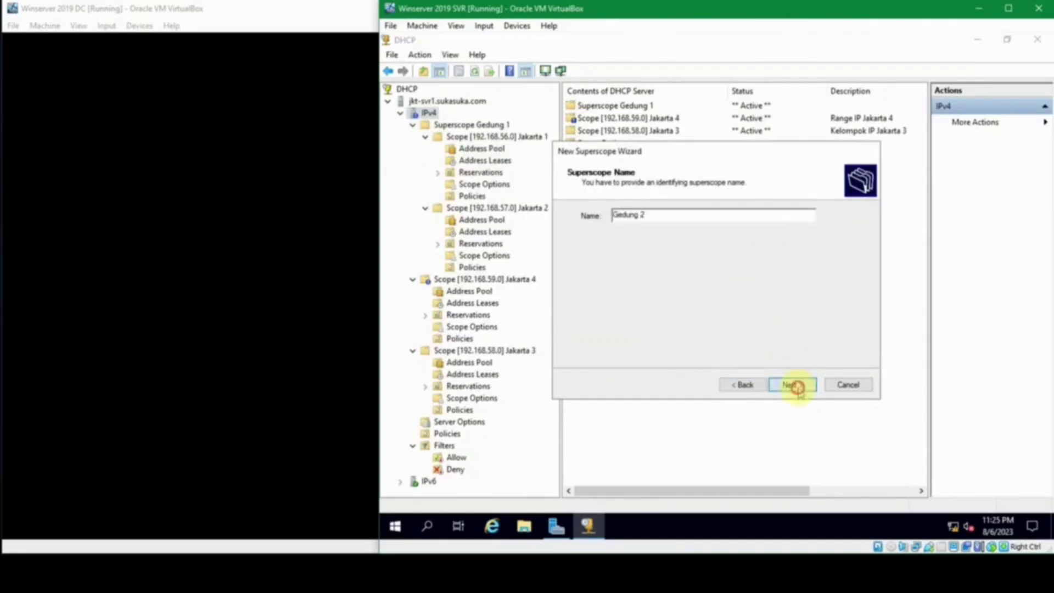
left_click(794, 384)
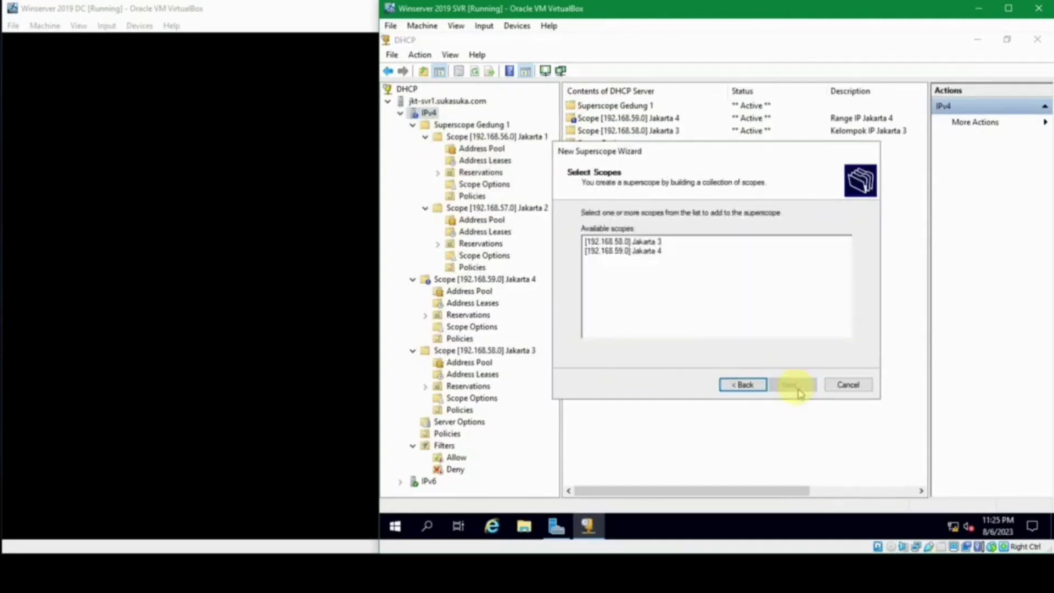
left_click(651, 241)
left_click(656, 251, "shift")
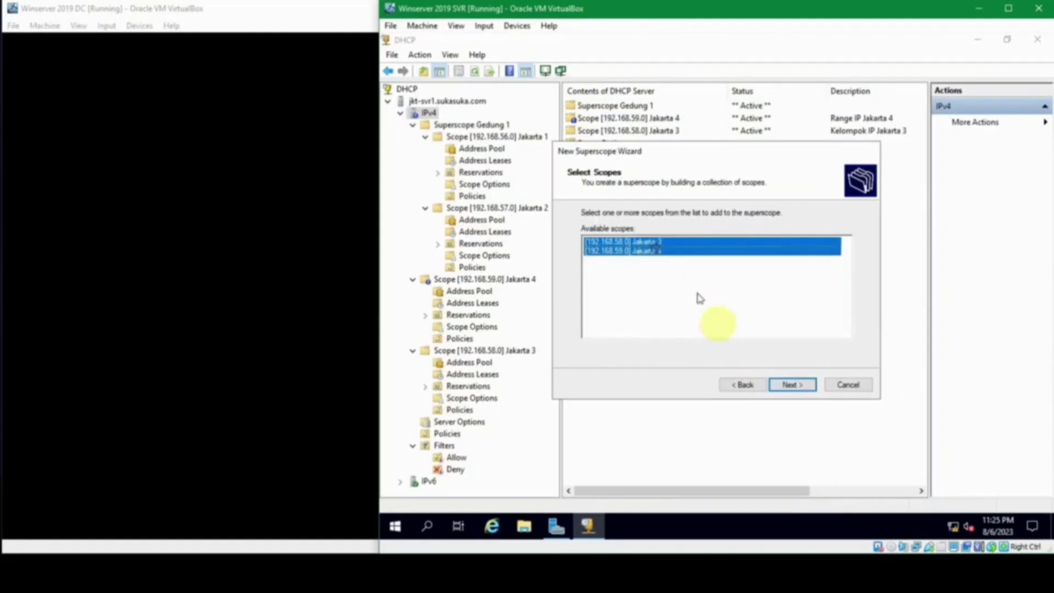
left_click(791, 385)
left_click(791, 385)
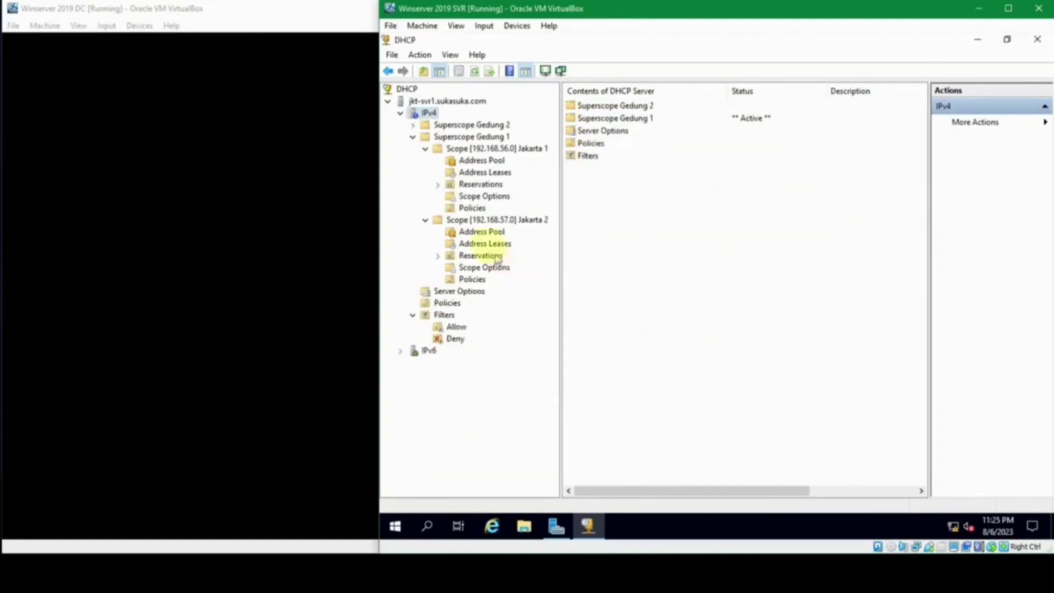
Step: Expand Superscope Gedung 1 with Jakarta 1 and 2 and Superscope Gedung 2, then widen the DHCP tree pane
left_click(425, 149)
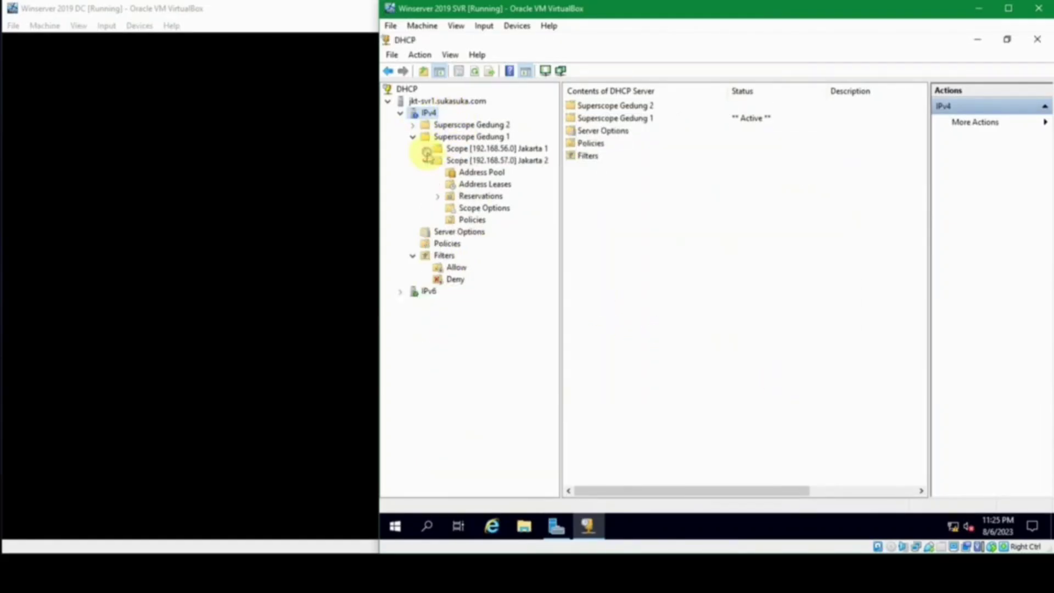
left_click(415, 136)
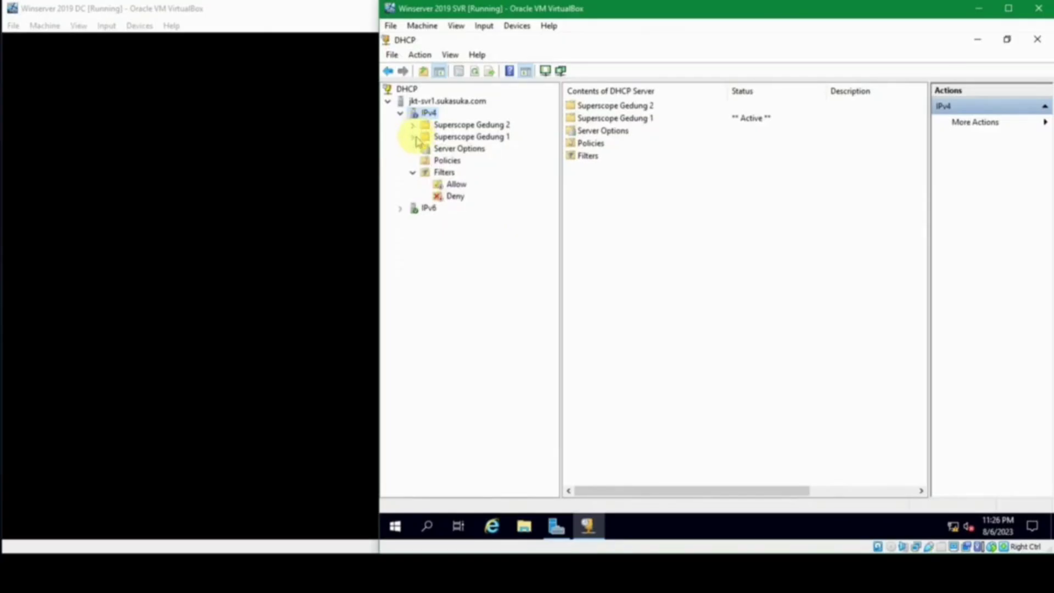
left_click(413, 137)
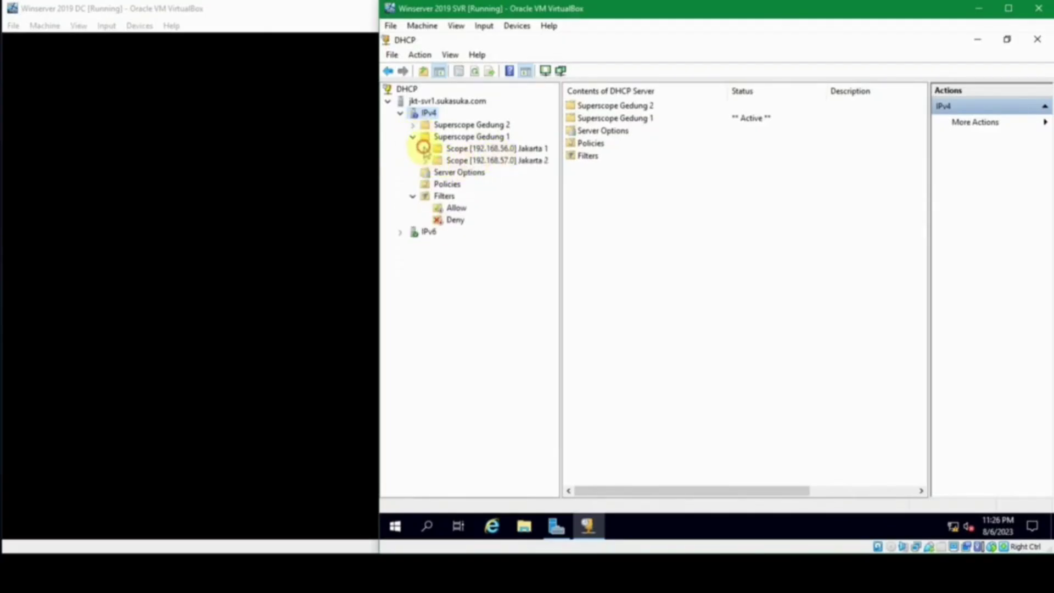
left_click(425, 148)
left_click(426, 220)
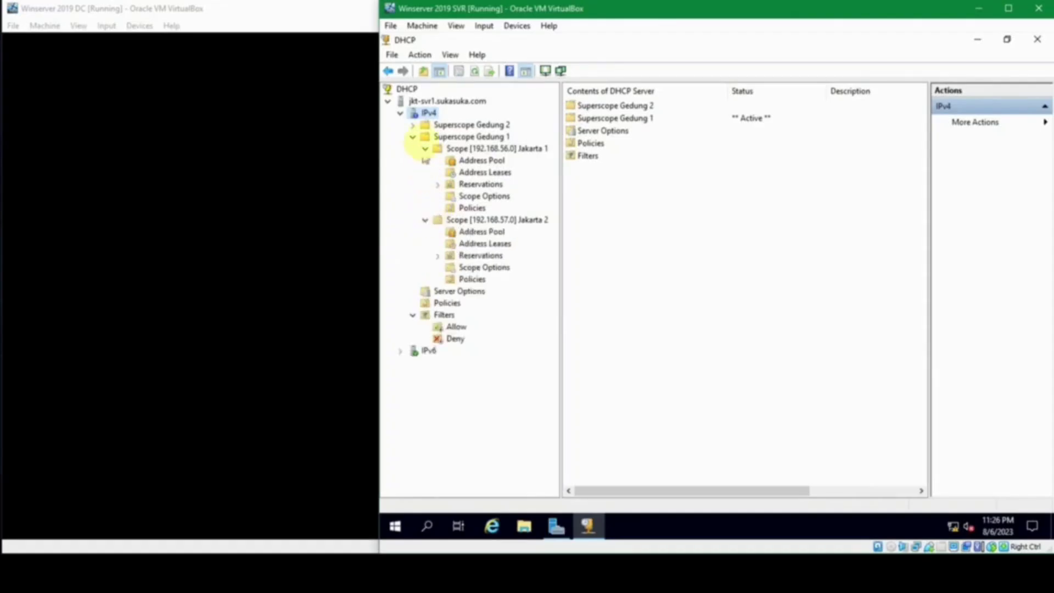
left_click(413, 124)
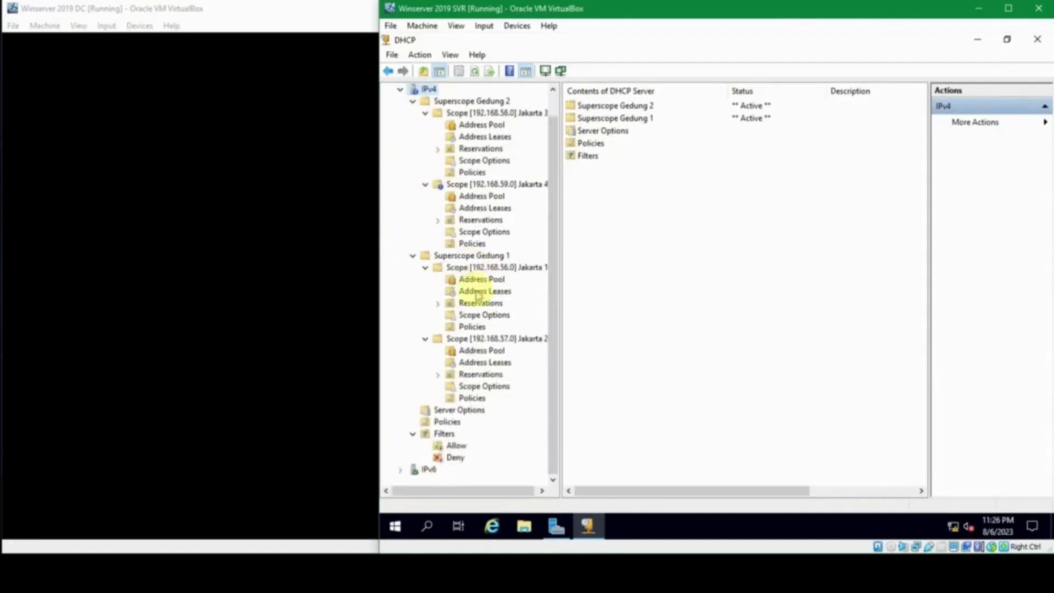
mouse_move(559, 263)
left_mouse_down()
mouse_move(595, 264)
mouse_move(578, 268)
left_mouse_up()
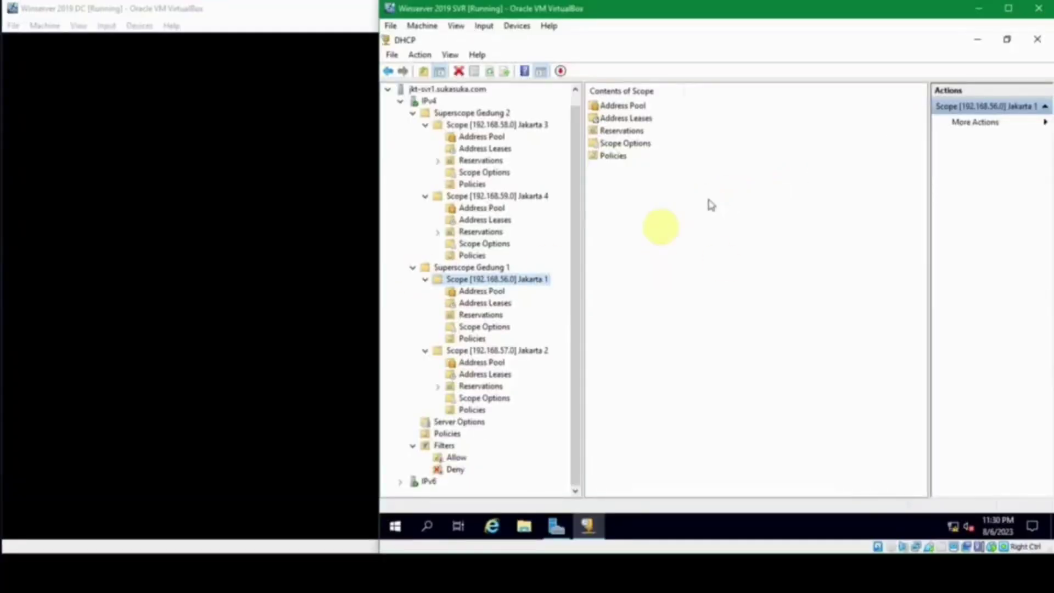
Step: Start a New Reservation from the Jakarta 1 scope's Reservations
left_click(482, 290)
left_click(481, 314)
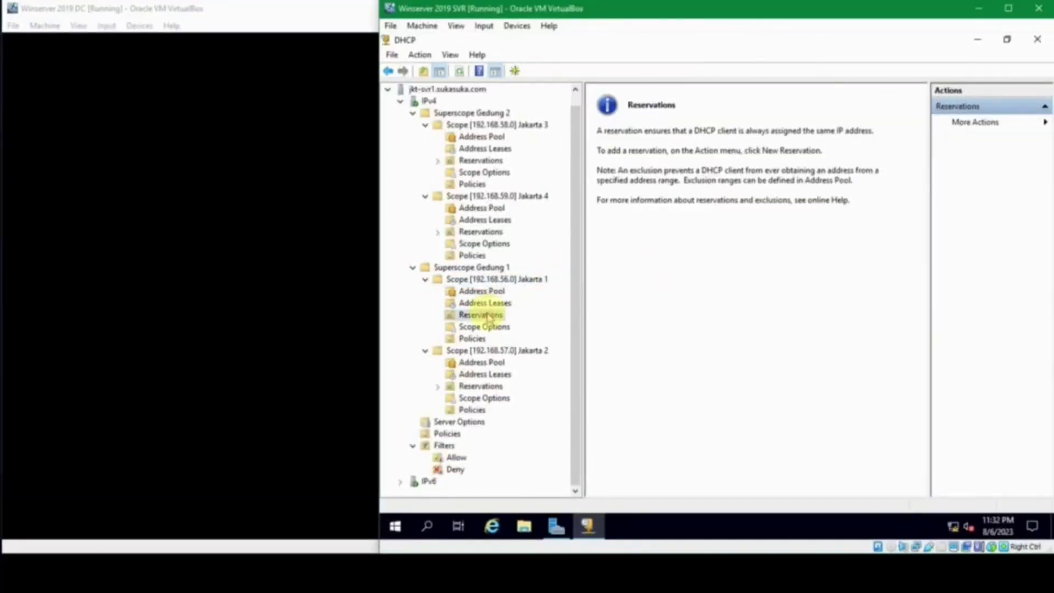
right_click(482, 317)
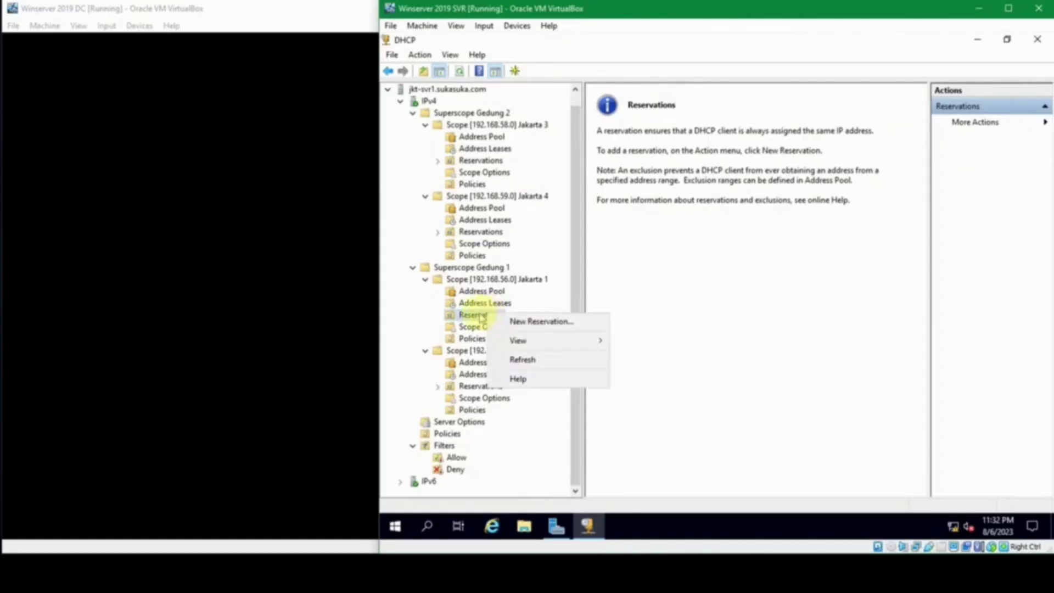
left_click(481, 318)
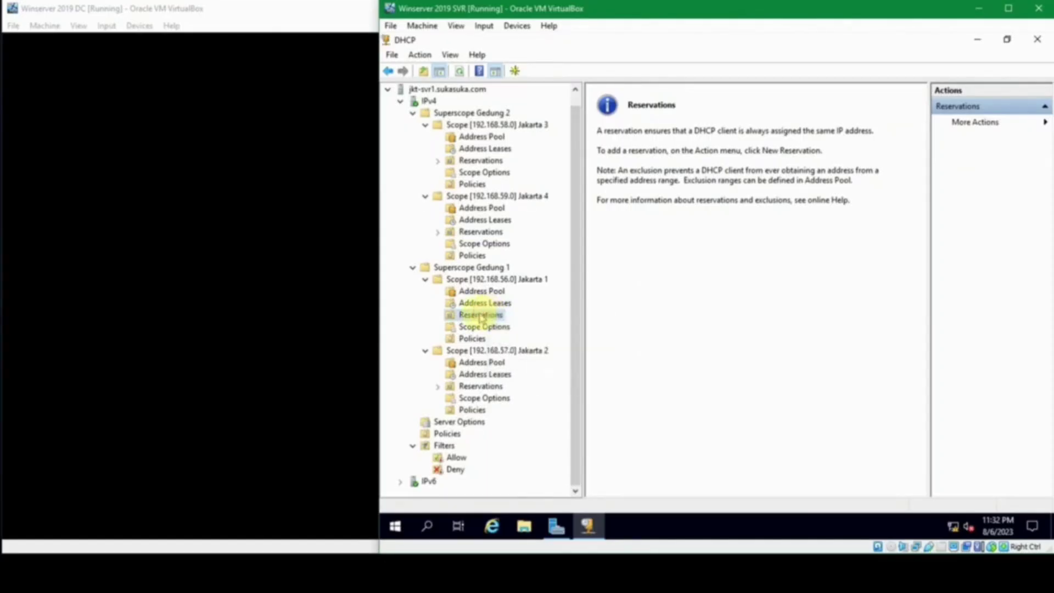
right_click(482, 317)
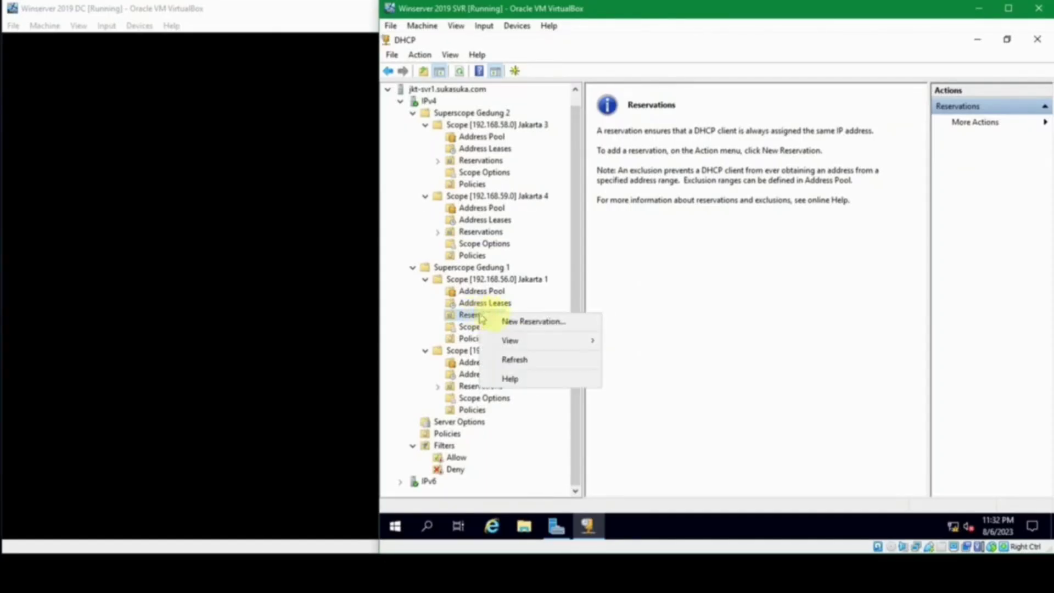
left_click(524, 321)
Step: Name the reservation Printer and enter ipconfig /all in a command prompt
left_click(527, 130)
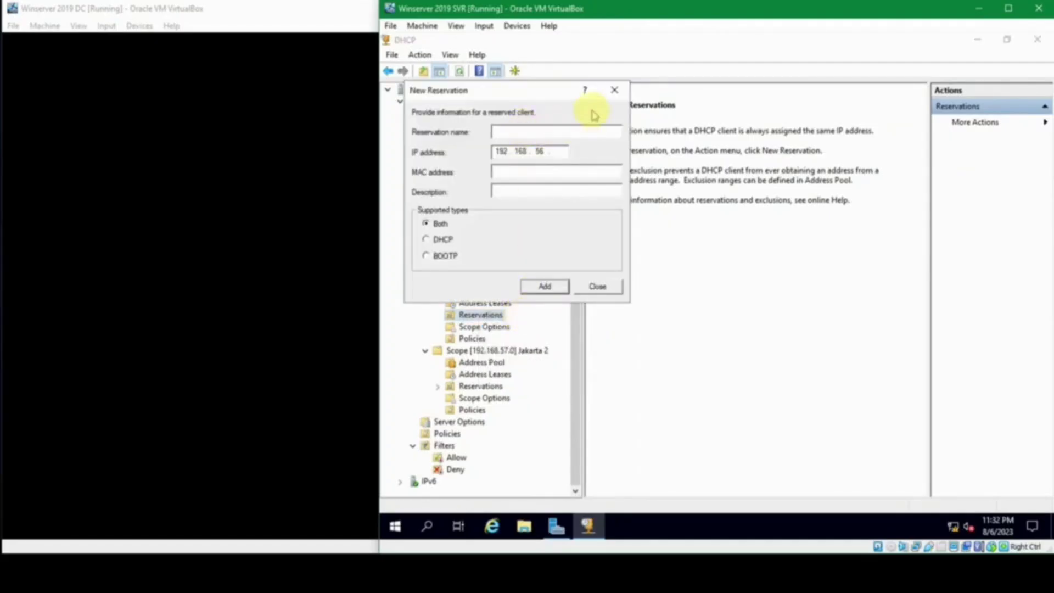
type("Printer")
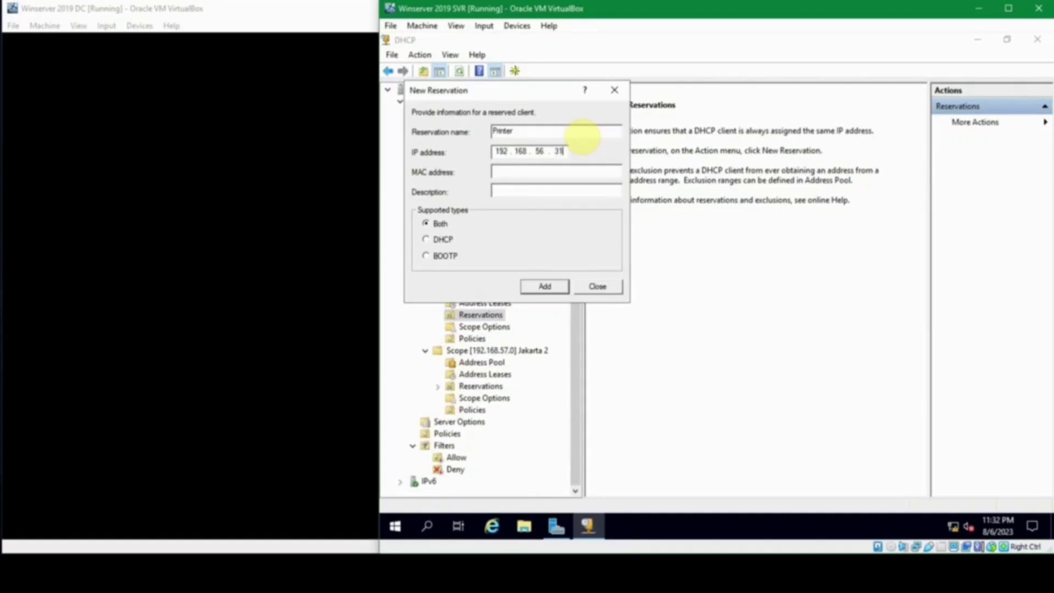
type("ipcon")
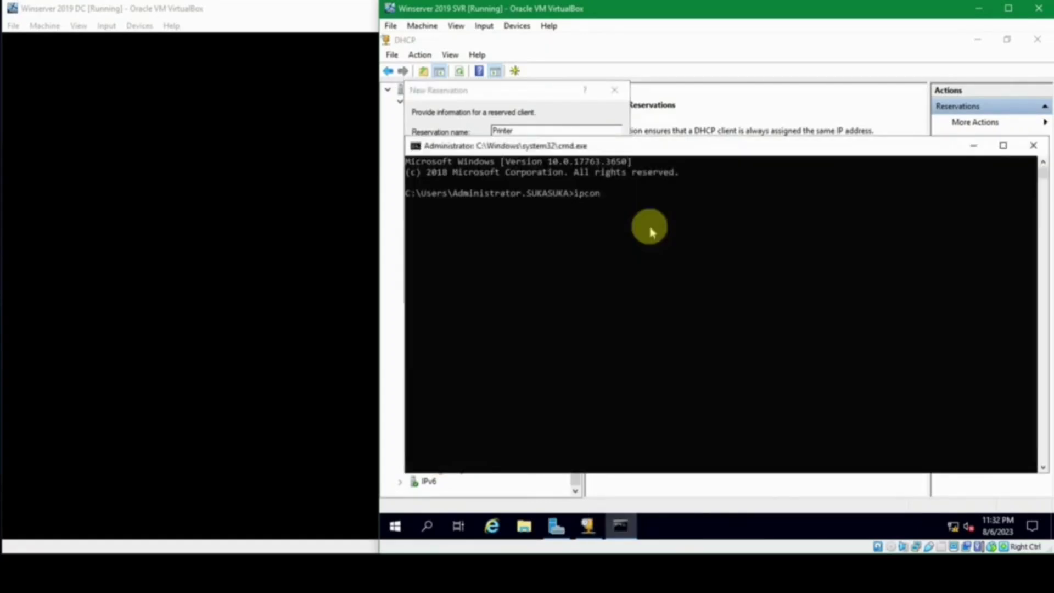
type("fig /all")
Step: Run ipconfig /all, select the adapter's Physical Address value, and close the command prompt
key("Return")
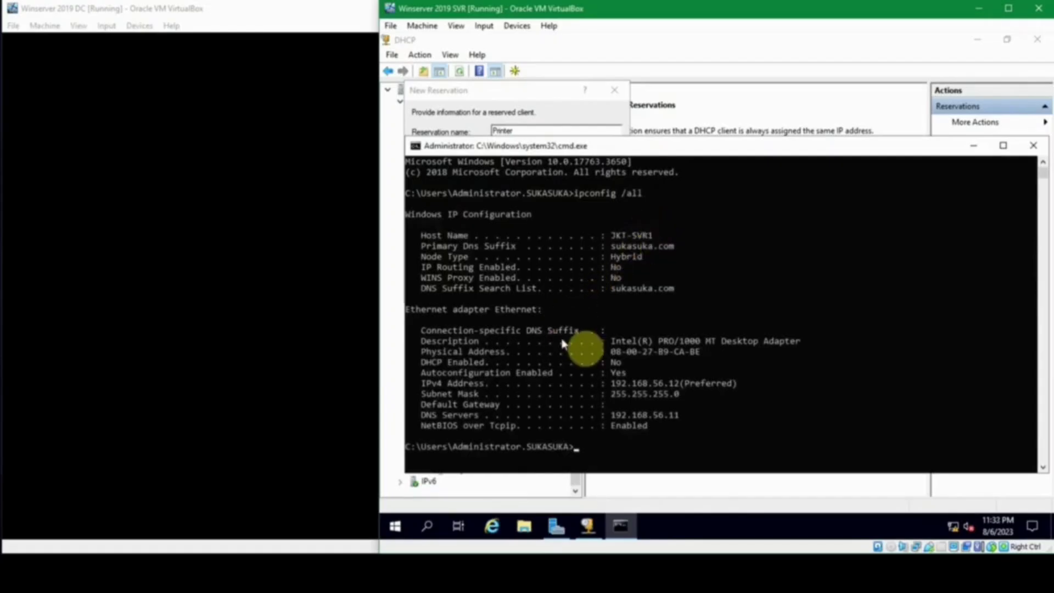
left_click_drag(607, 352, 699, 358)
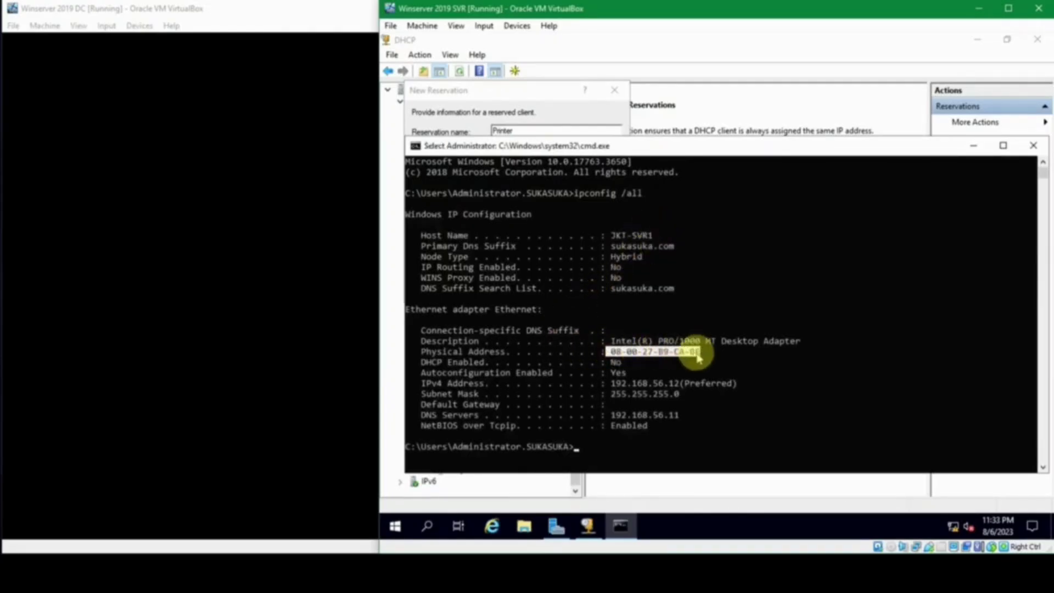
left_click(614, 354)
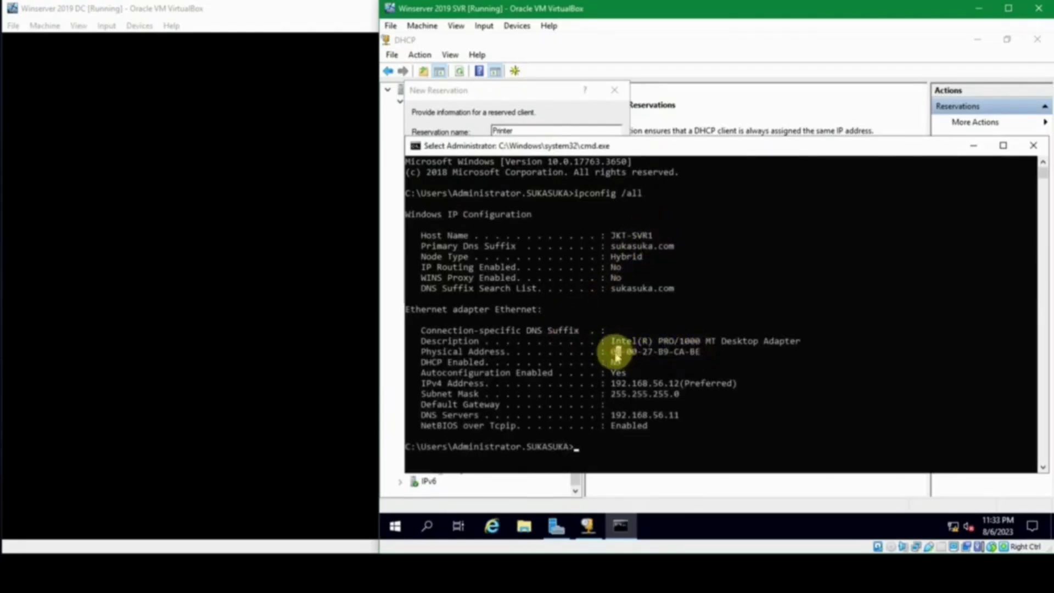
left_click_drag(613, 356, 699, 359)
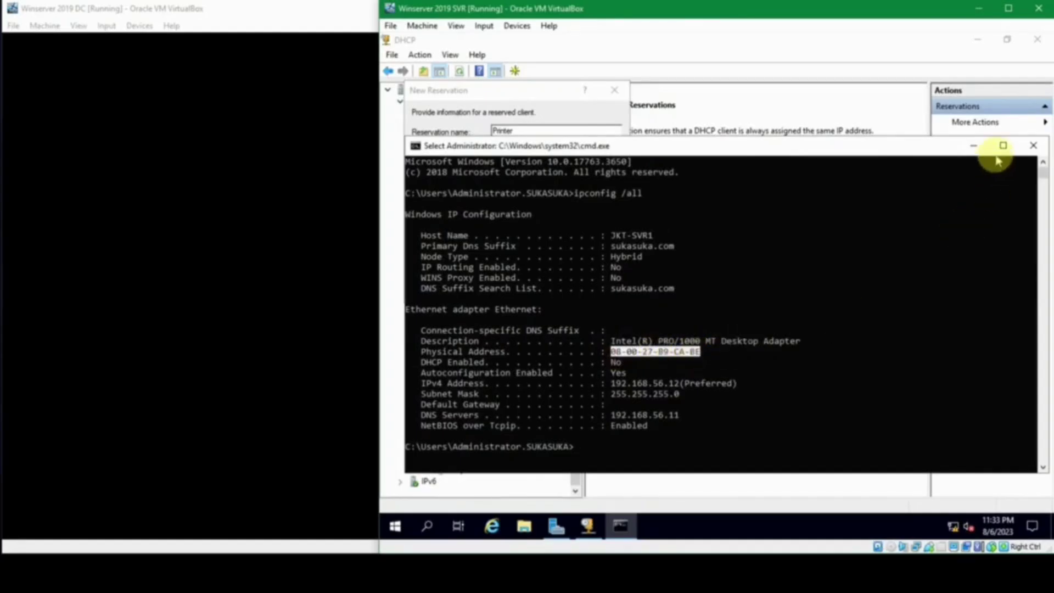
left_click(1033, 147)
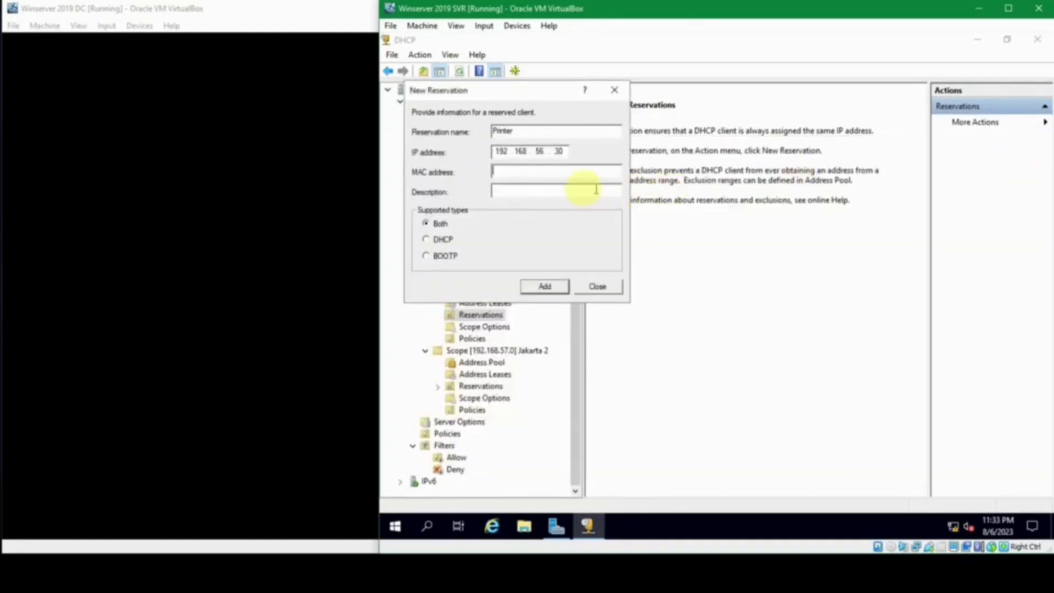
Step: Enter the MAC address, add the Printer reservation for 192.168.56.30, and view it under Jakarta 1's Reservations
left_click(581, 174)
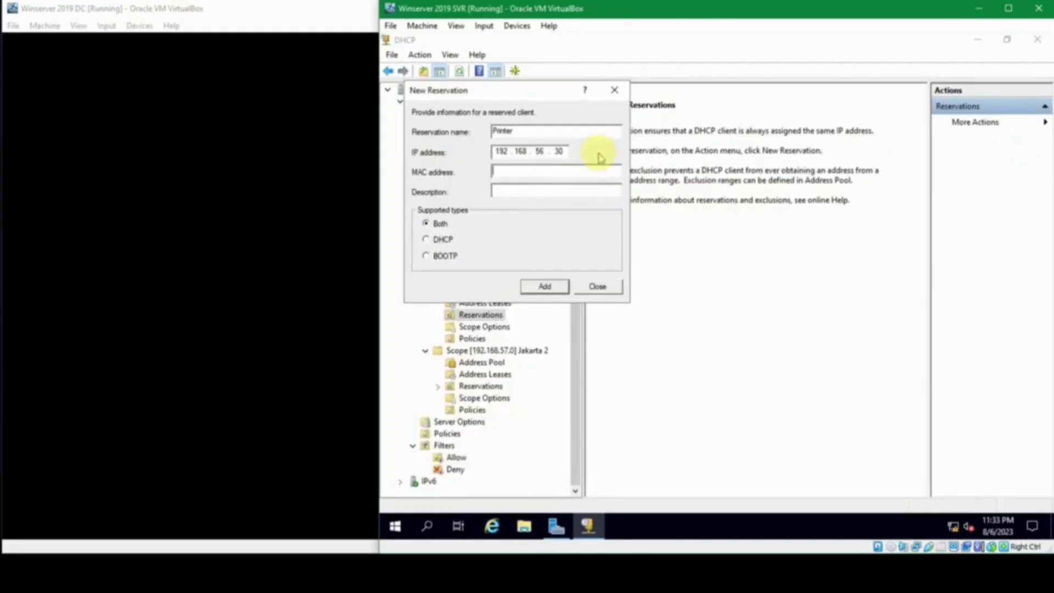
type("1200AF2390AA")
left_click(551, 195)
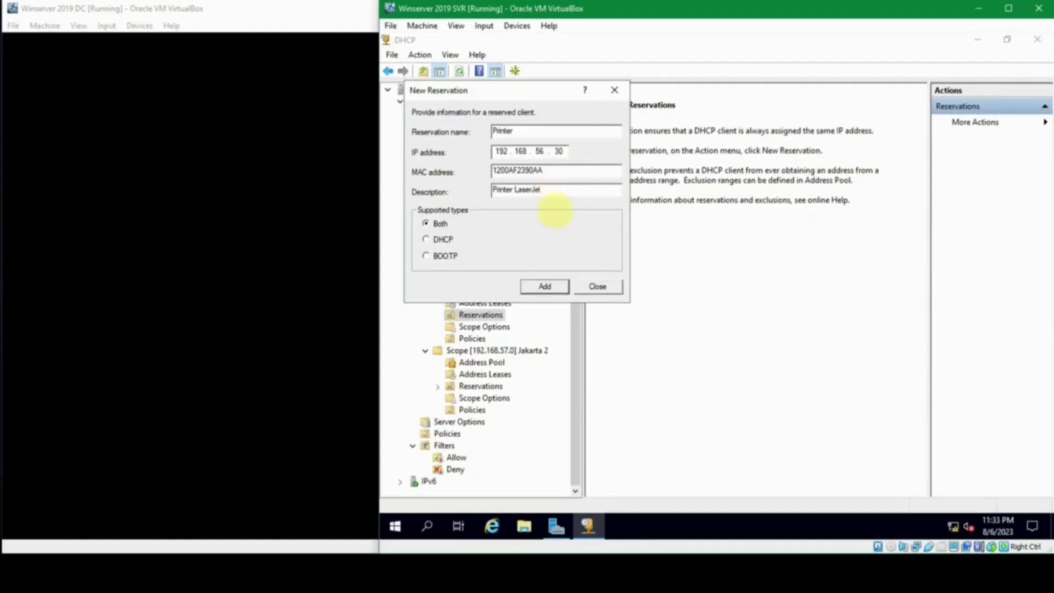
left_click(547, 286)
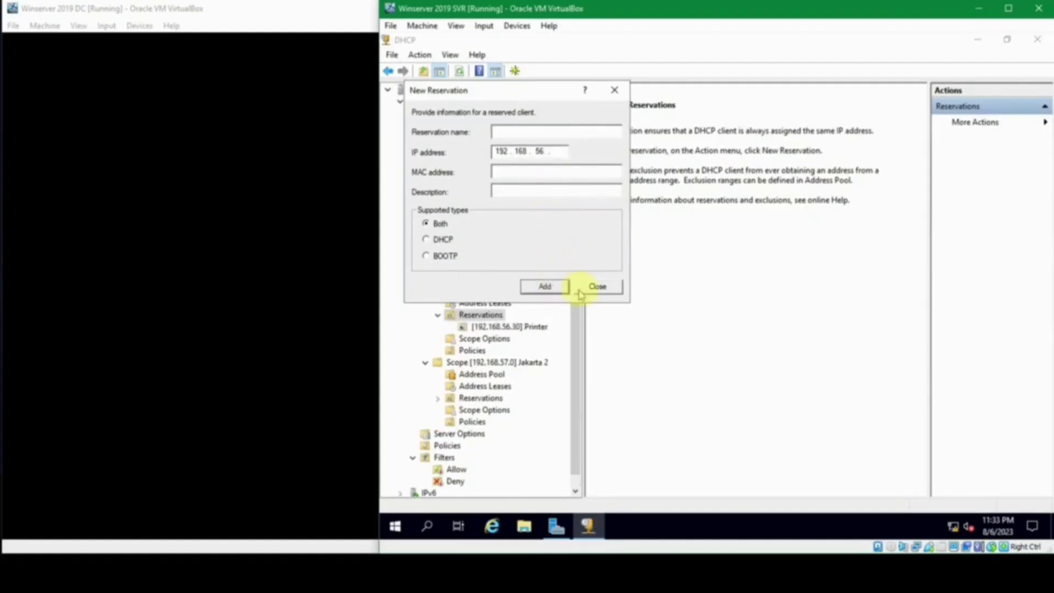
left_click(600, 286)
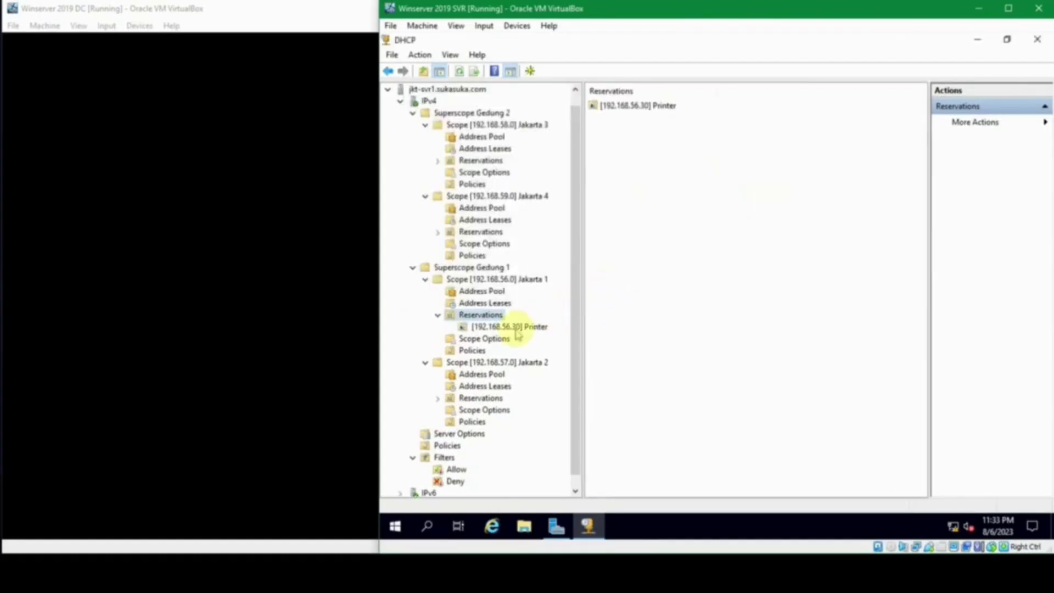
left_click(515, 329)
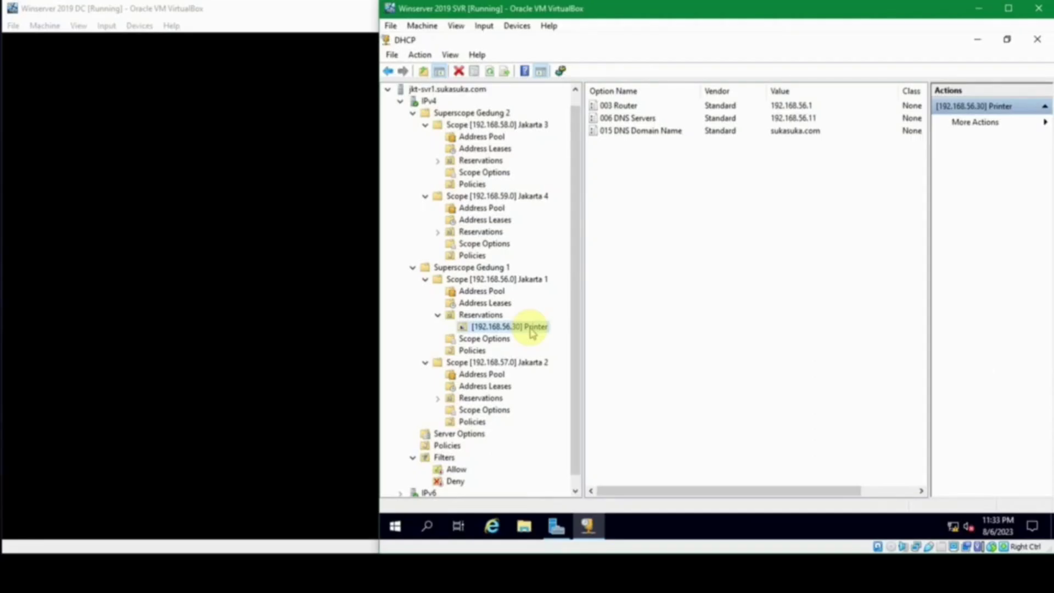
left_click(439, 314)
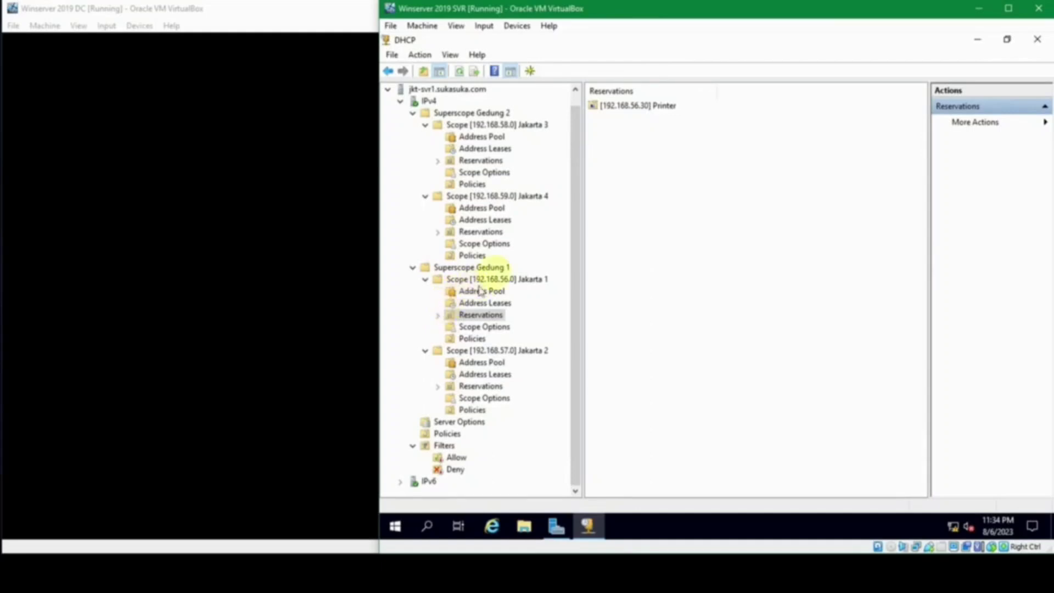
Step: Delete Superscope Gedung 2 along with its Jakarta 3 and 4 scopes
right_click(472, 114)
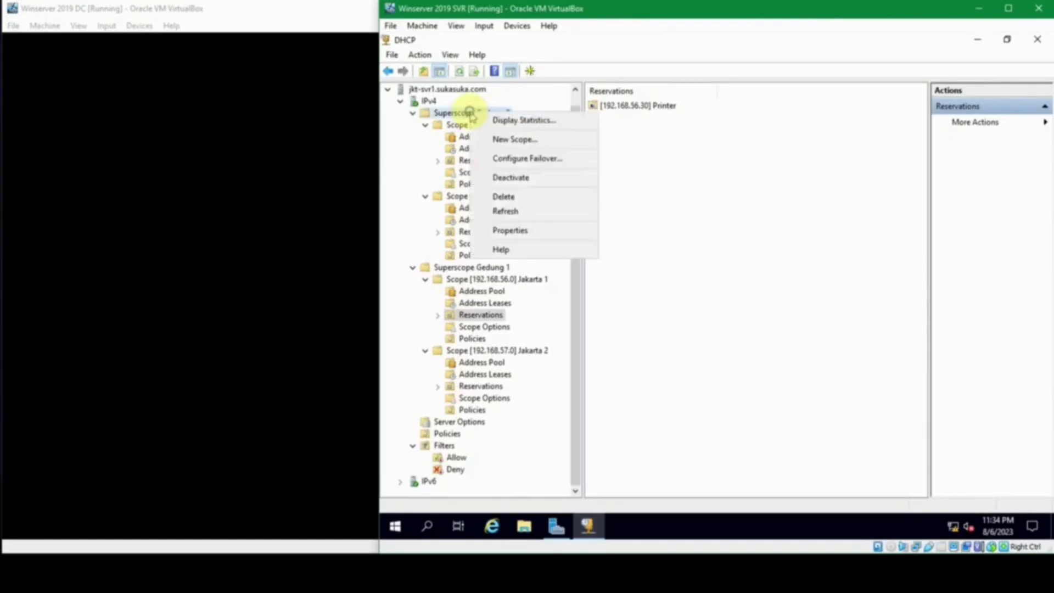
left_click(534, 197)
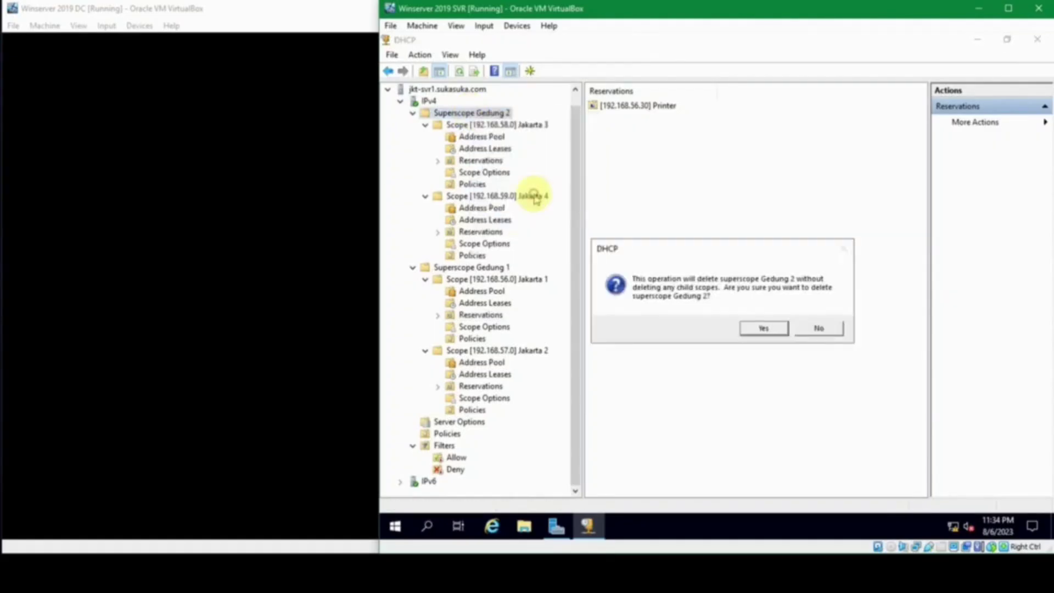
left_click(765, 329)
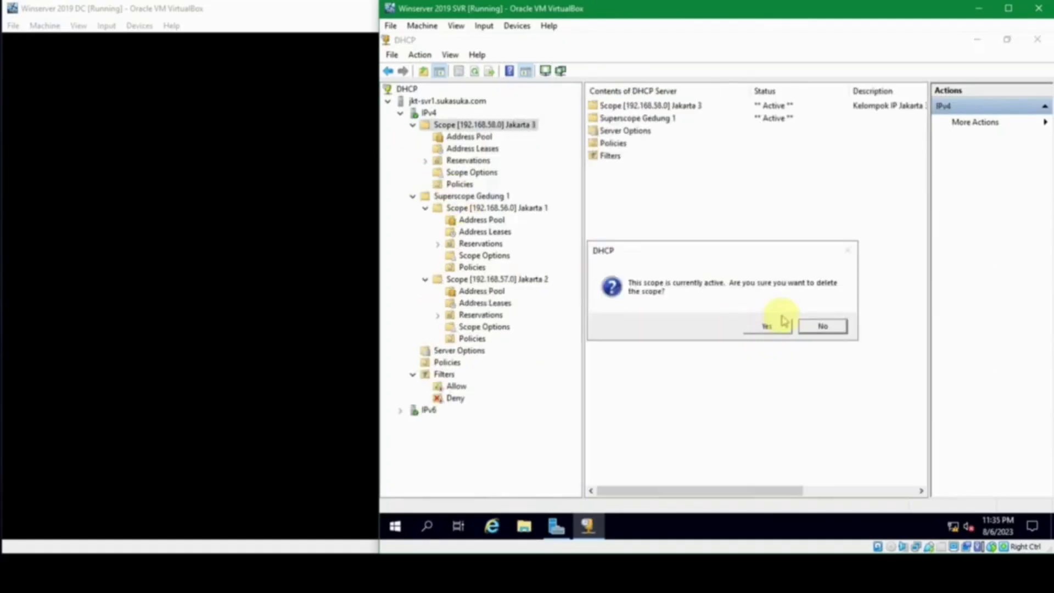
left_click(778, 324)
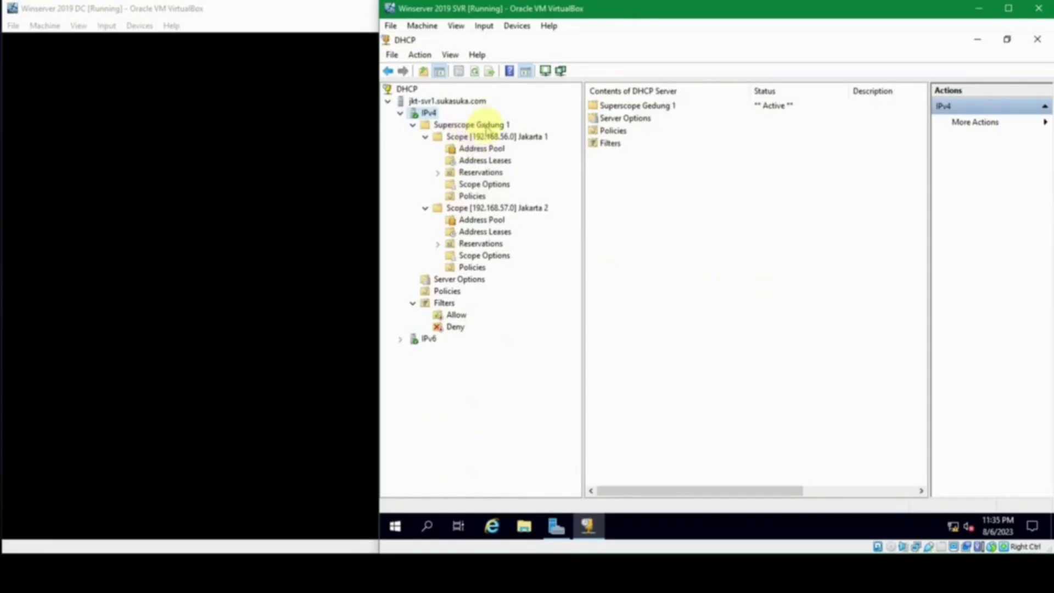
Step: Delete Superscope Gedung 1, leaving Jakarta 1 and 2 as standalone scopes
right_click(486, 130)
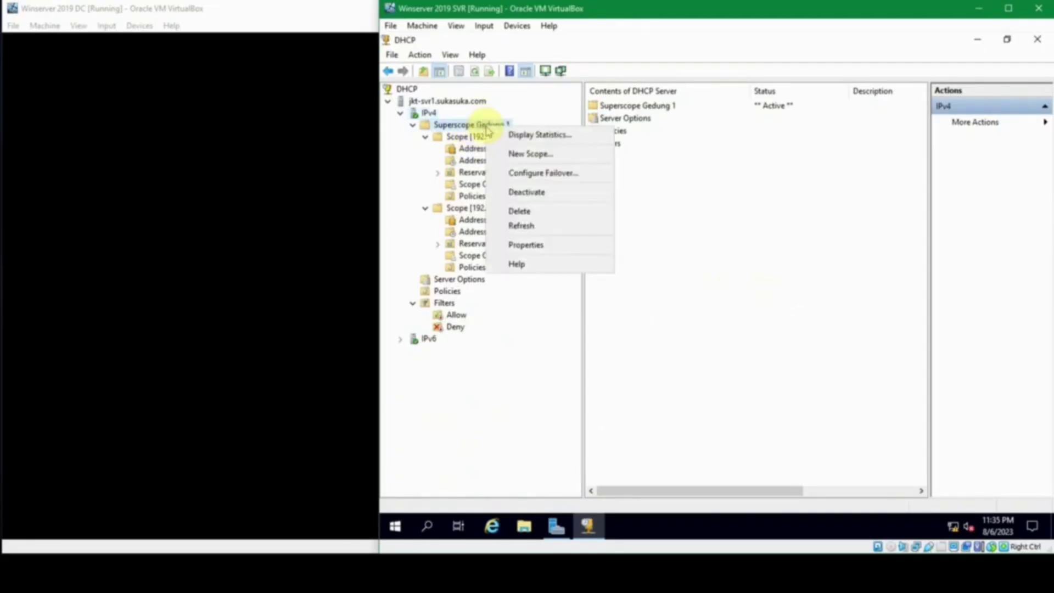
left_click(536, 215)
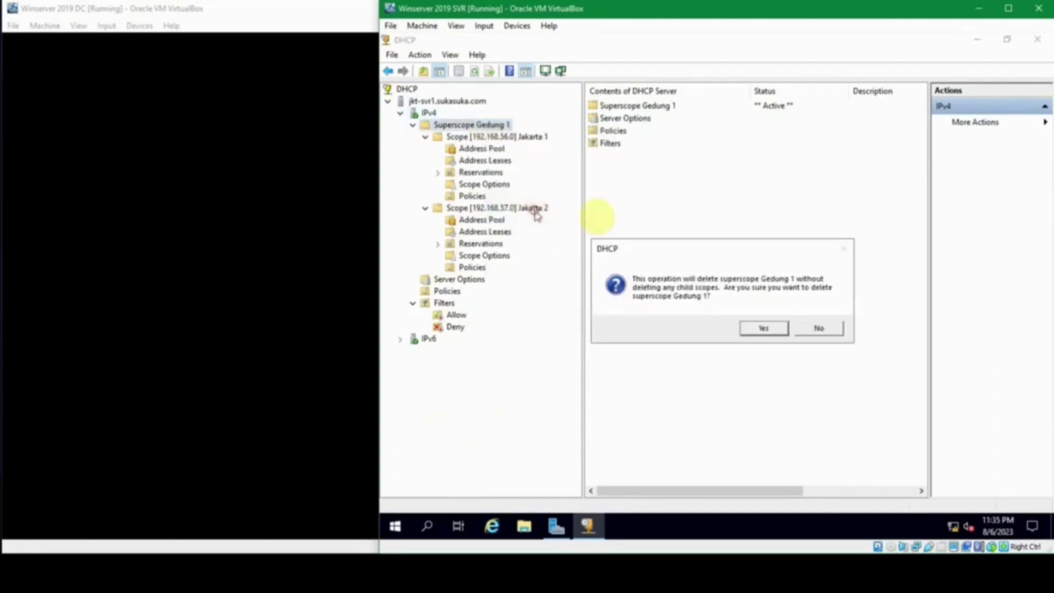
left_click(770, 325)
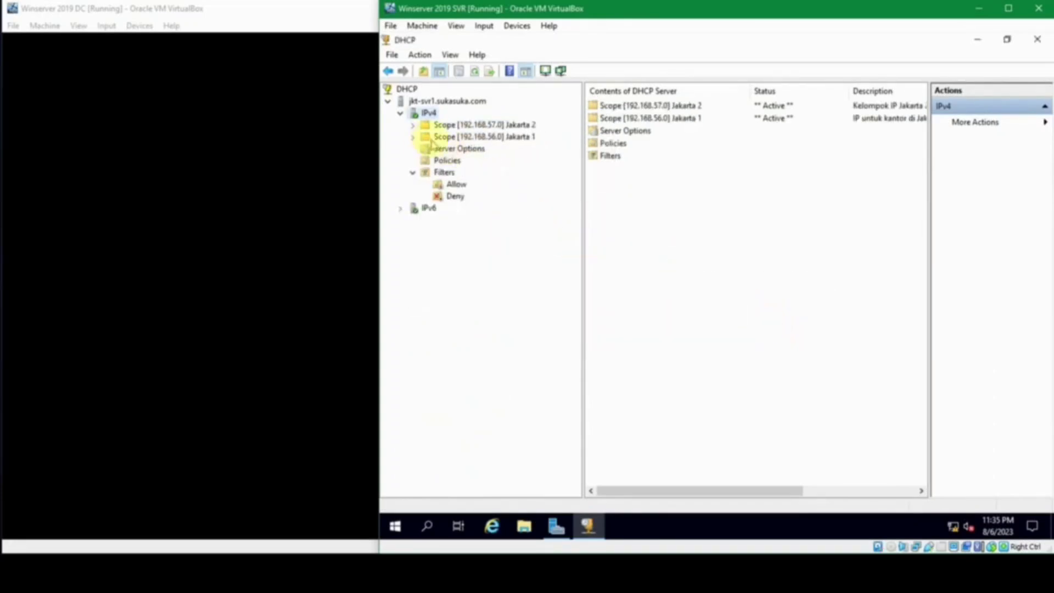
Step: Delete Scope [192.168.57.0] Jakarta 2, cancelling the accidental Deactivate first
right_click(459, 126)
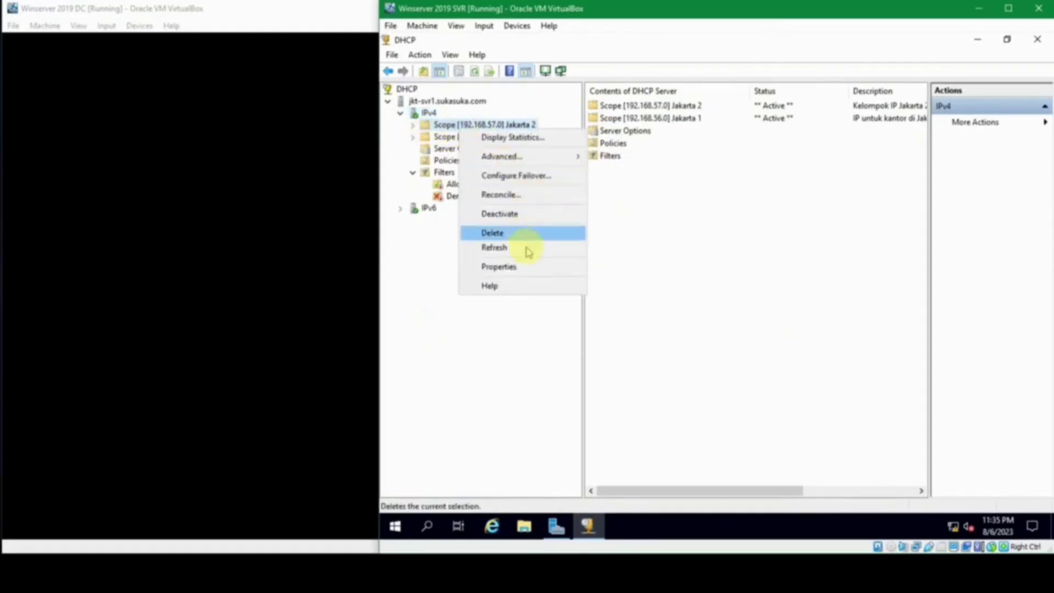
left_click(526, 215)
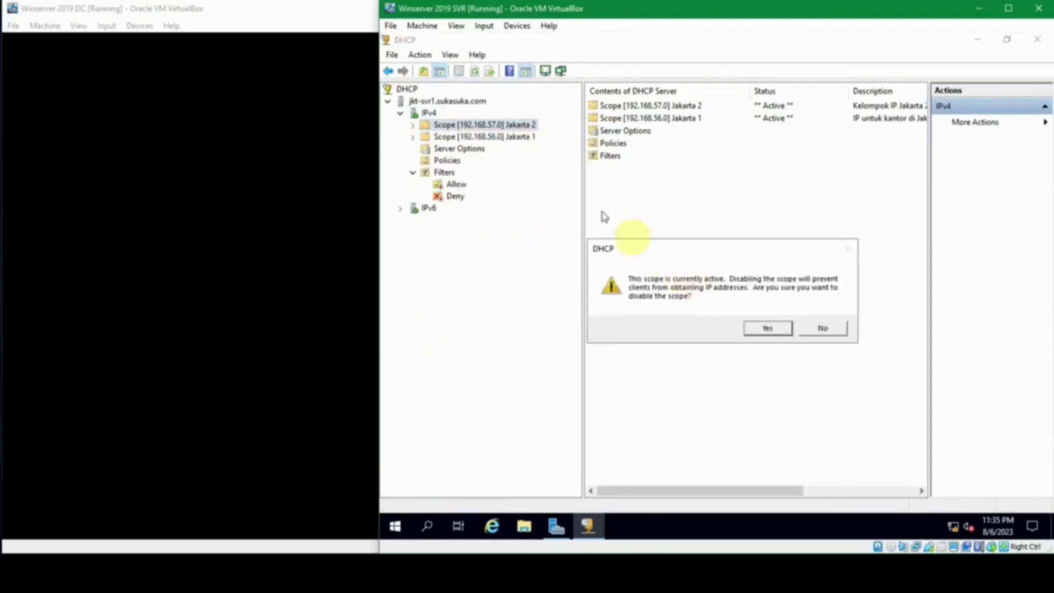
left_click(821, 329)
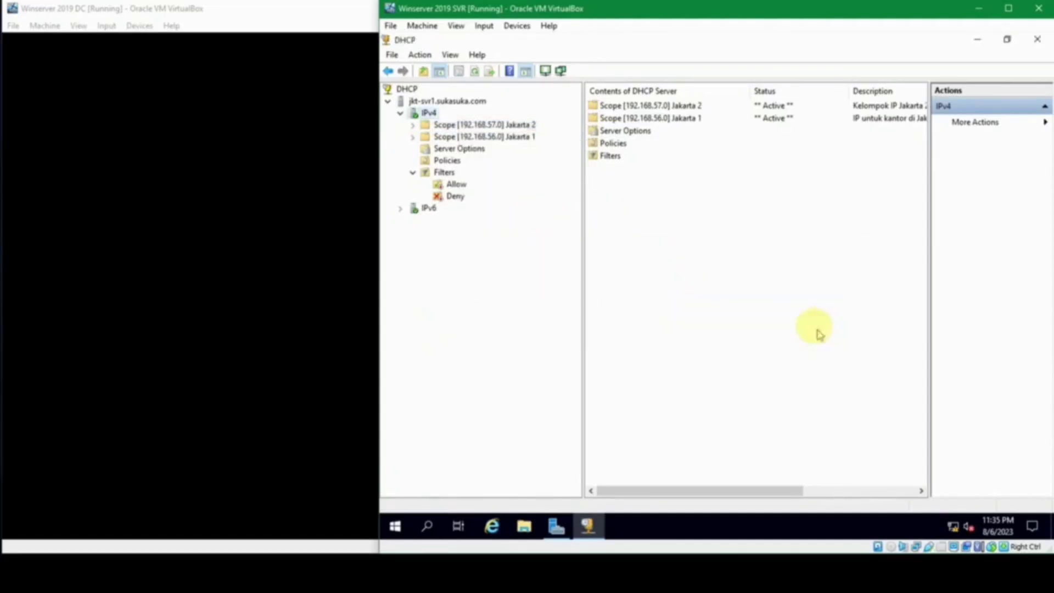
right_click(494, 125)
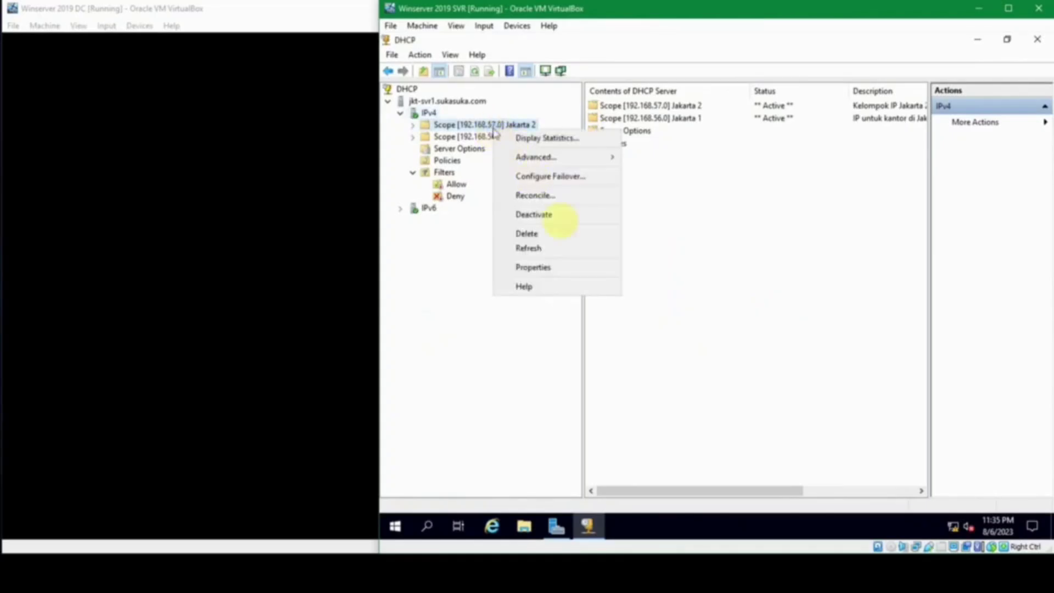
left_click(568, 235)
left_click(766, 324)
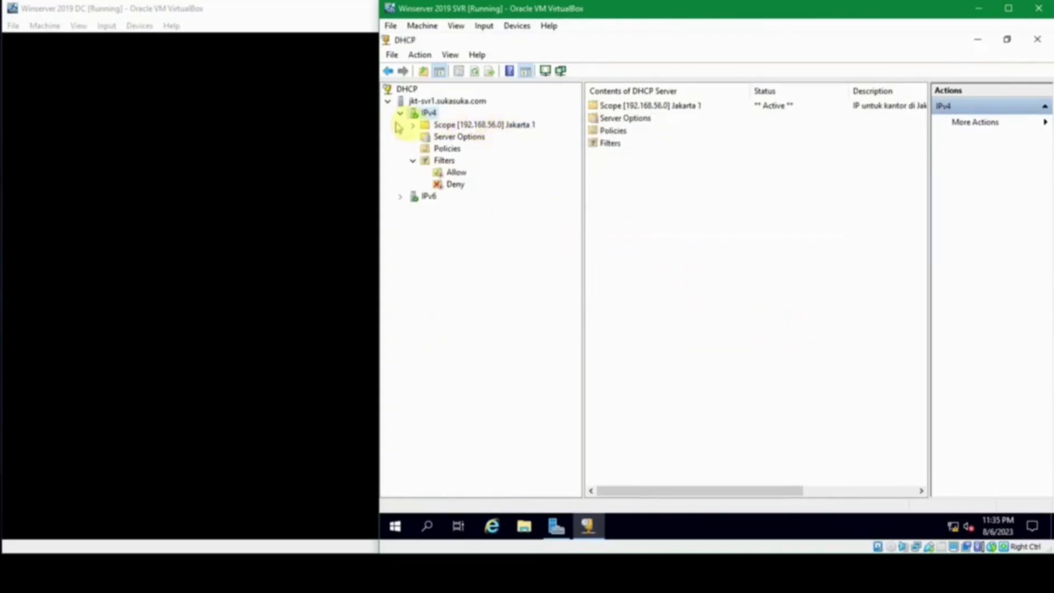
Step: Show Jakarta 1's Address Pool: range 192.168.56.2–254 with exclusion 192.168.56.1–20
left_click(413, 125)
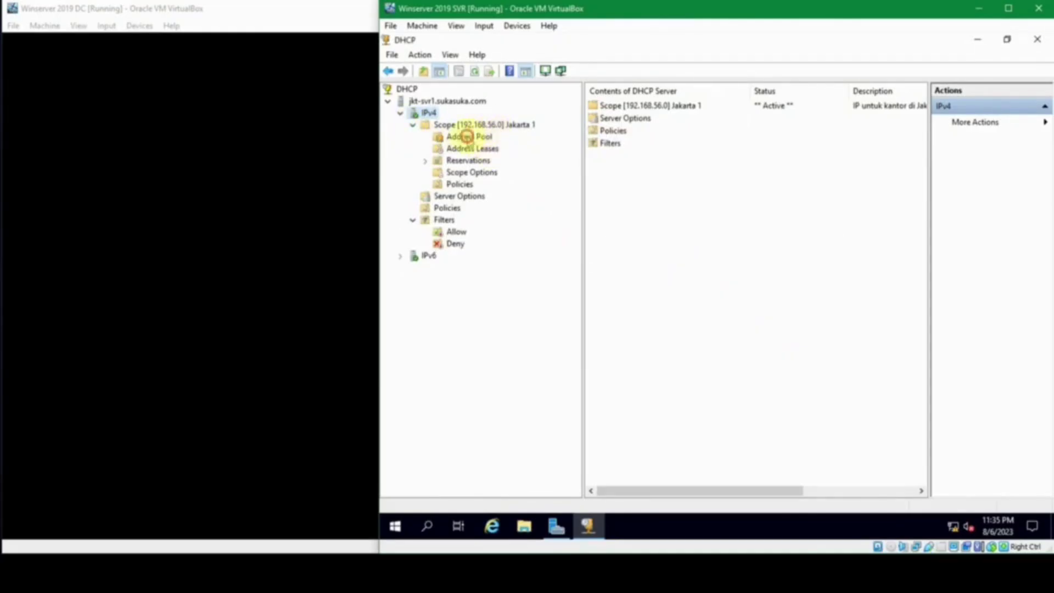
left_click(468, 136)
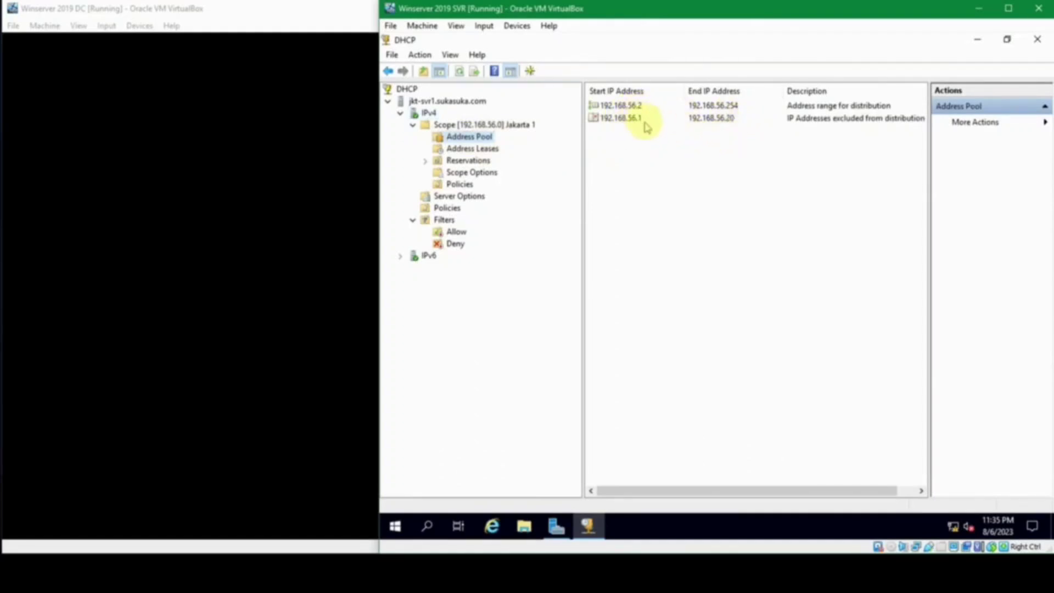
left_click(727, 119)
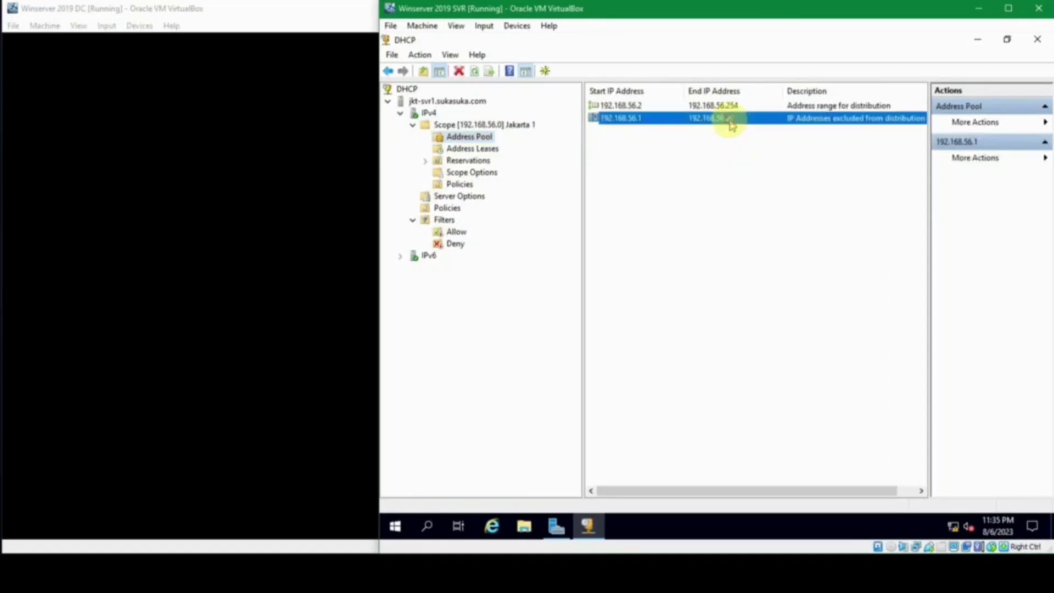
left_click(685, 154)
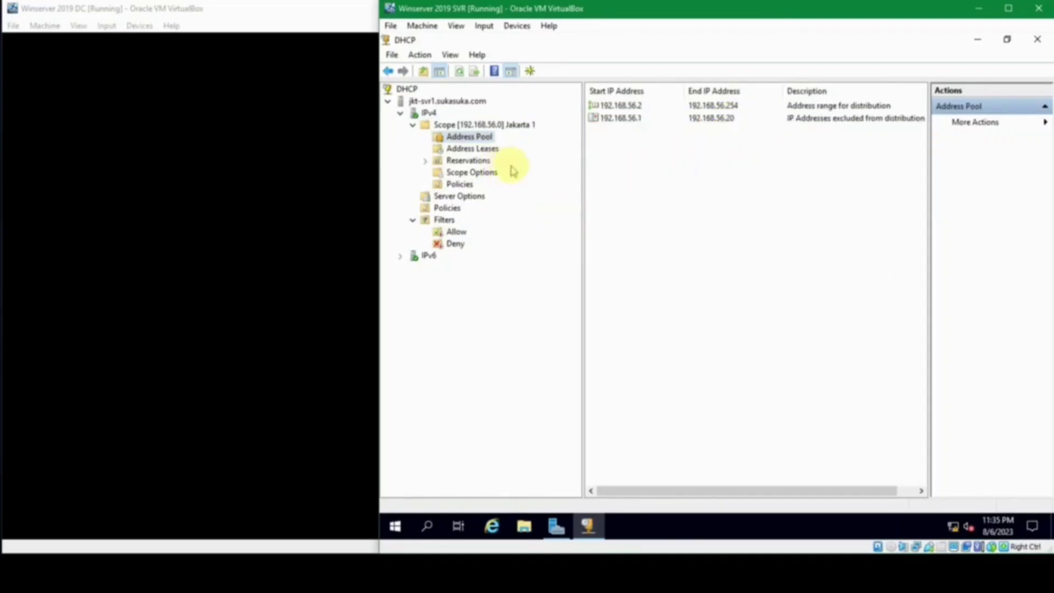
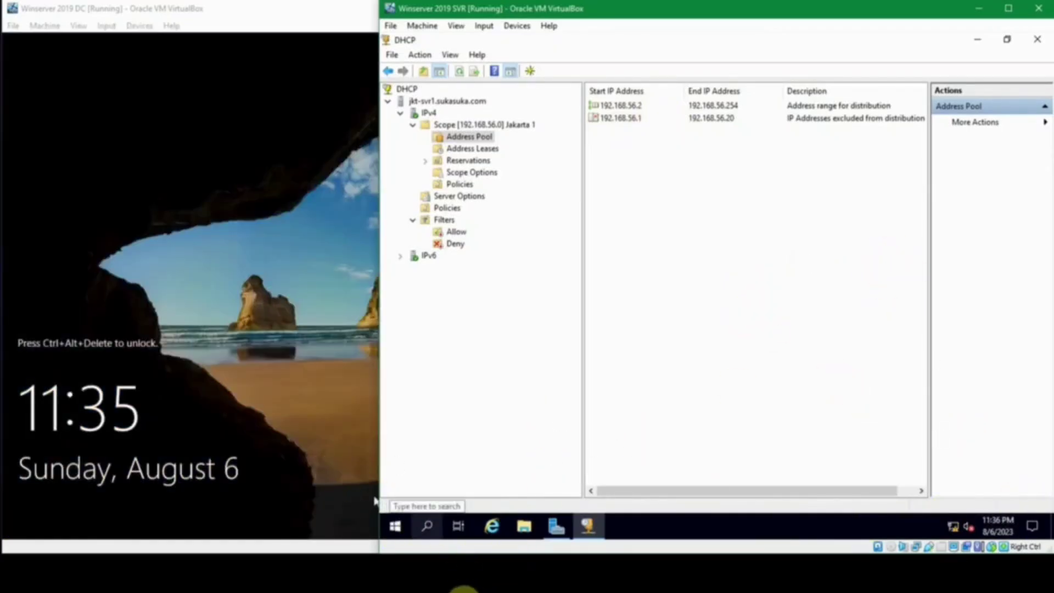
Step: Bring the VirtualBox Manager window in front of the two running Winserver 2019 machines
left_click(464, 592)
Step: Confirm Windows 10 1's network adapter uses the NoDHCP NAT Network, then start the machine
left_click(167, 100)
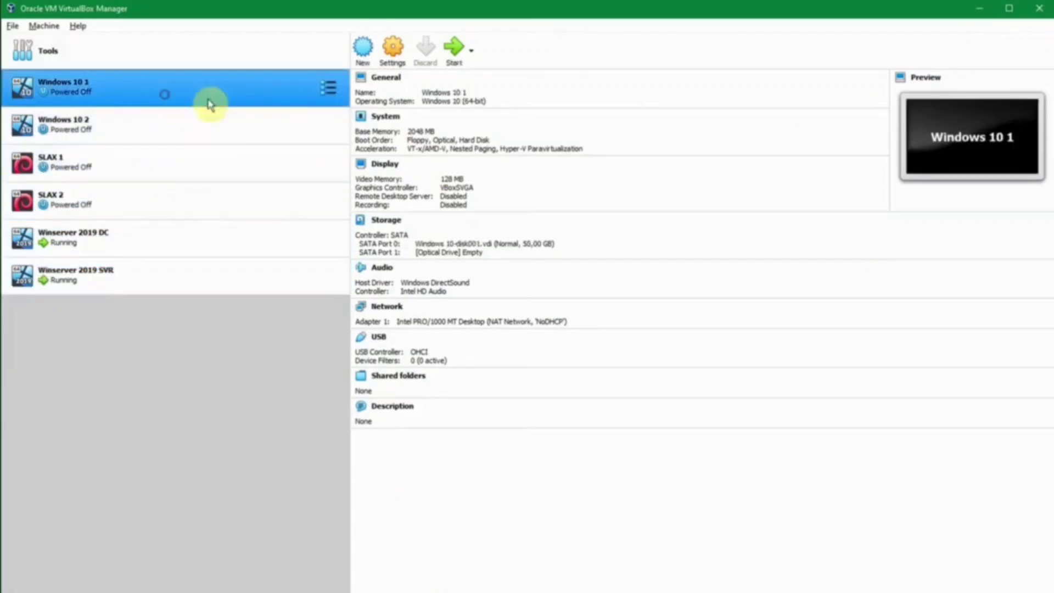
right_click(240, 96)
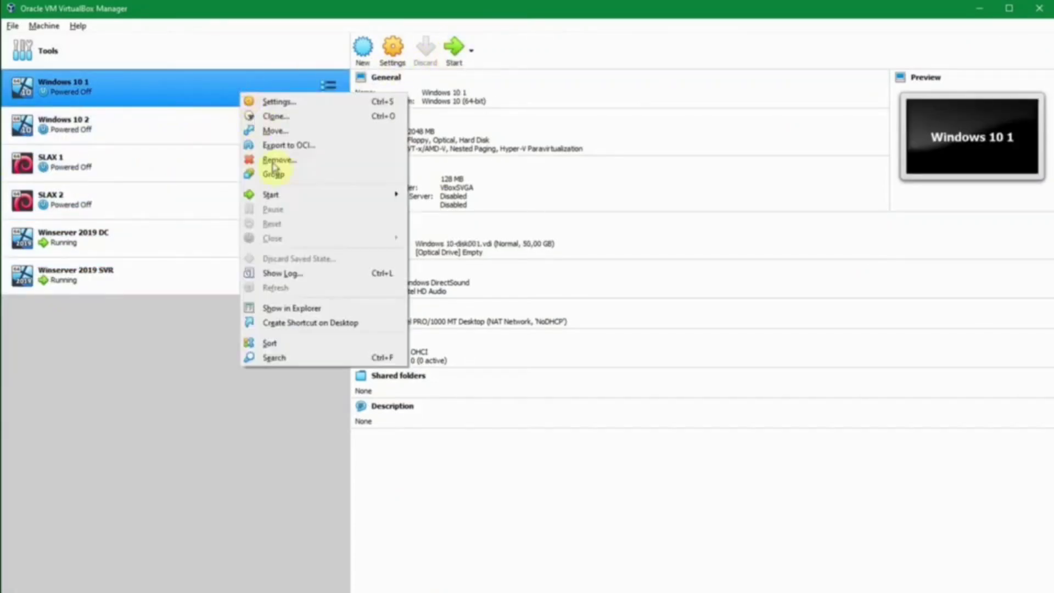
left_click(286, 102)
left_click(357, 268)
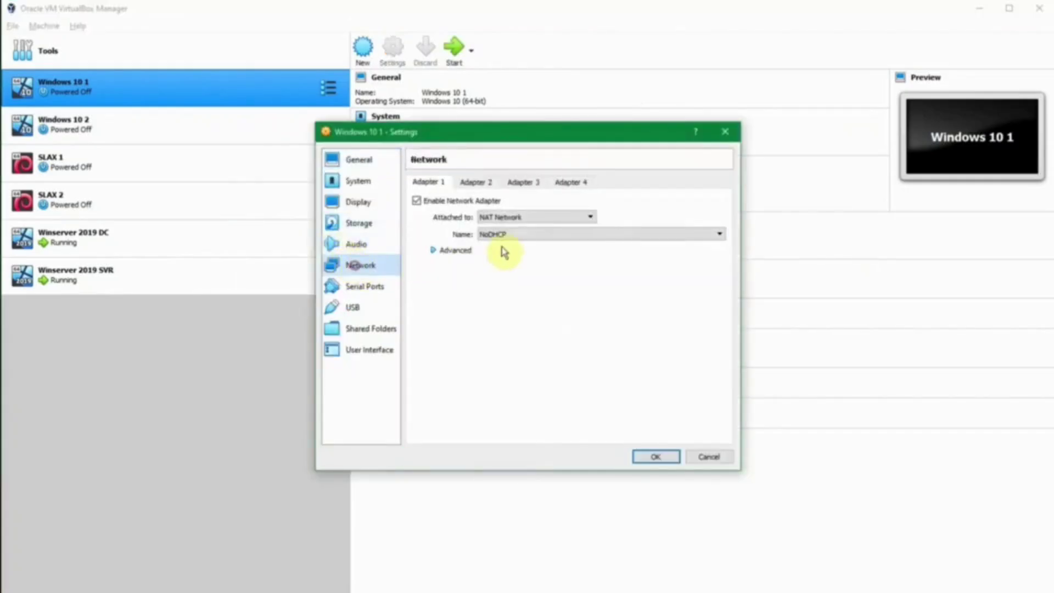
left_click(649, 458)
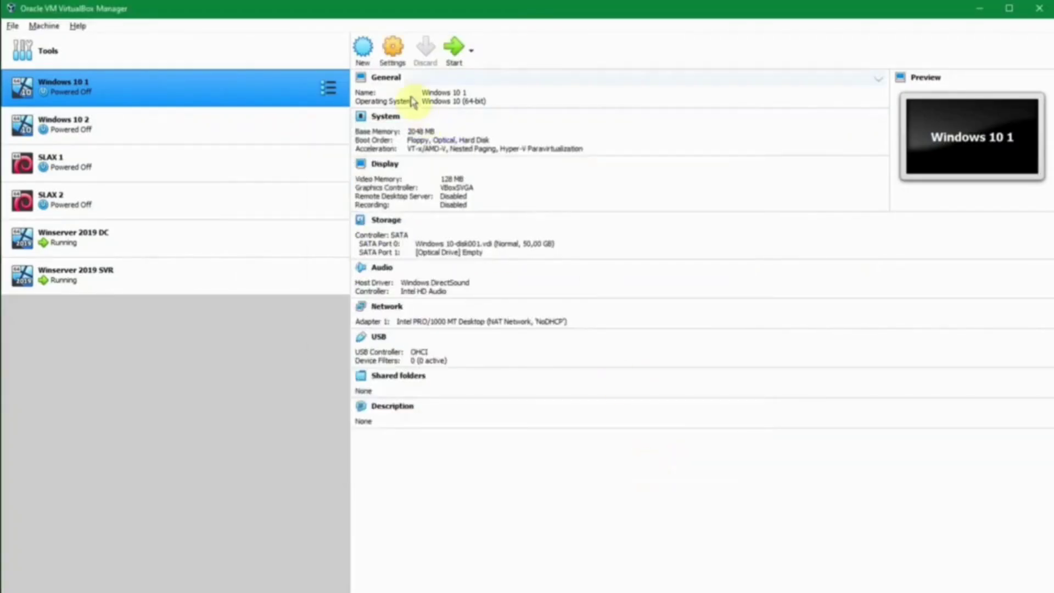
left_click(456, 49)
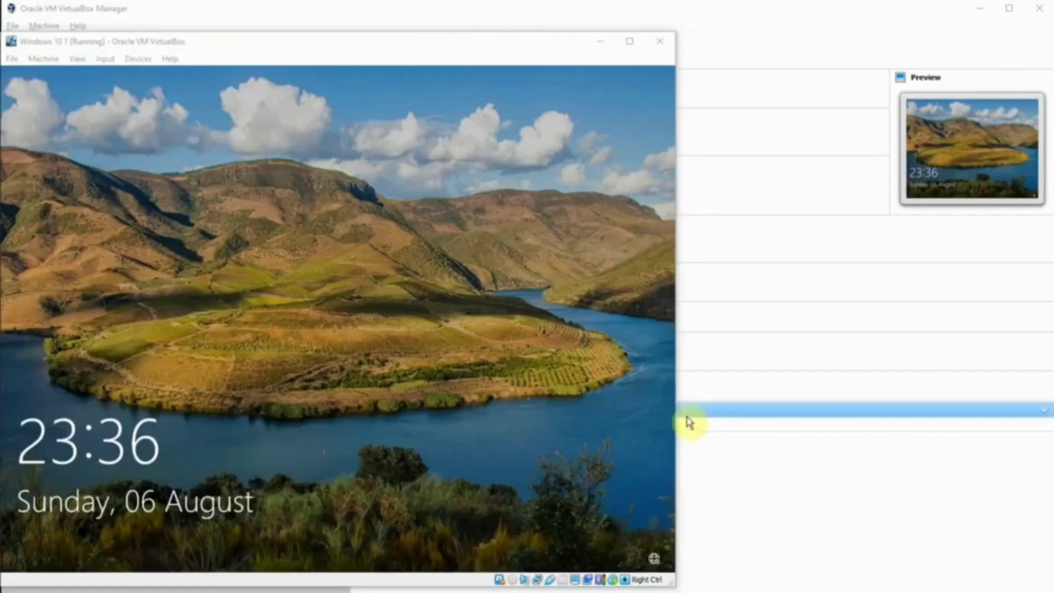
Step: Sign in to Windows 10 1 and run ipconfig in cmd, showing IPv4 address 192.168.56.21
left_click(237, 81)
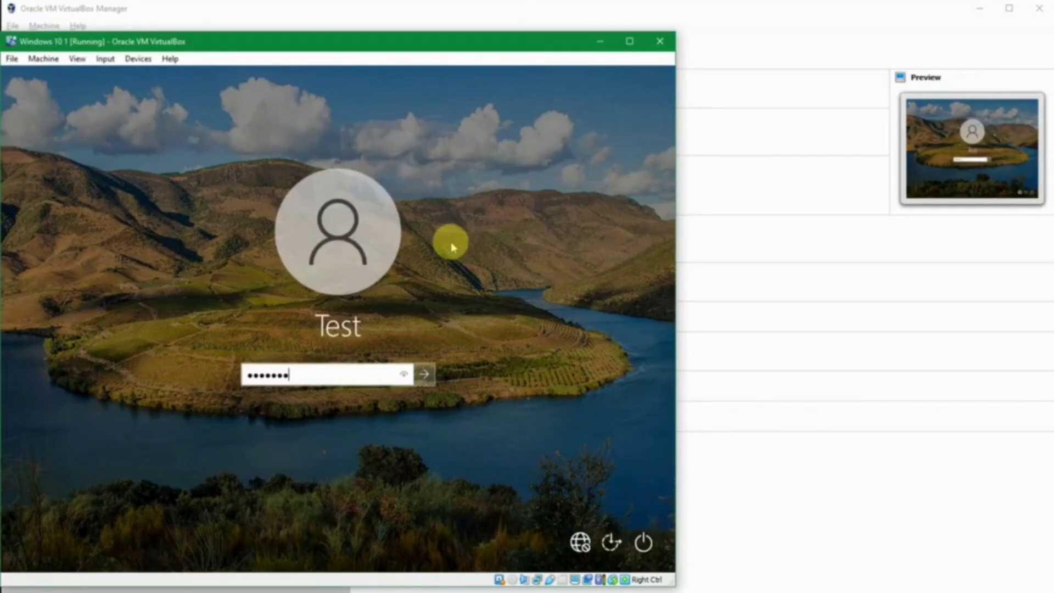
key("Return")
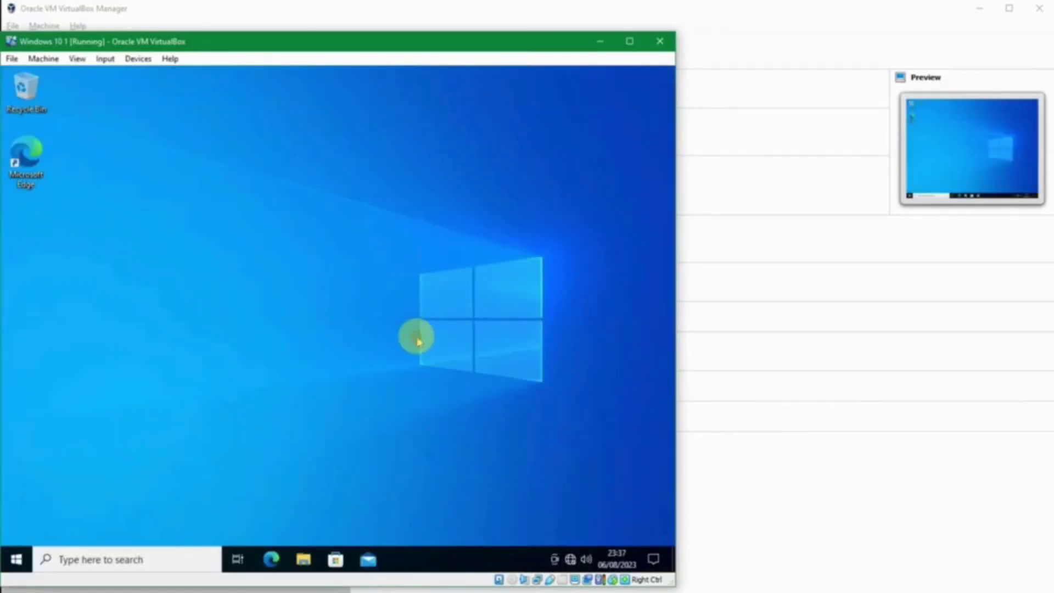
key("super+r")
type("cmd")
key("Return")
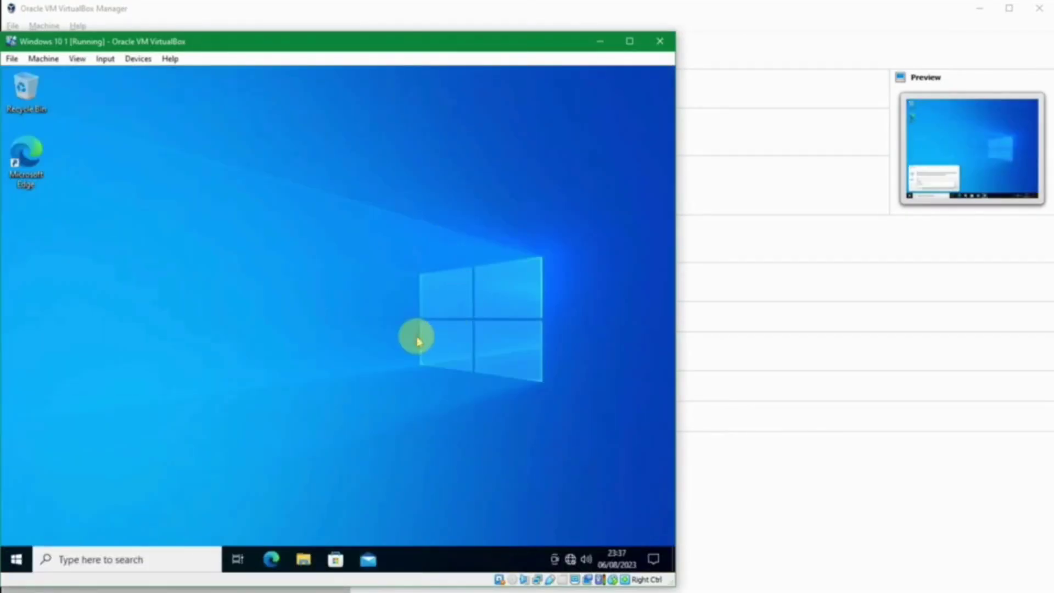
type("ipconfig")
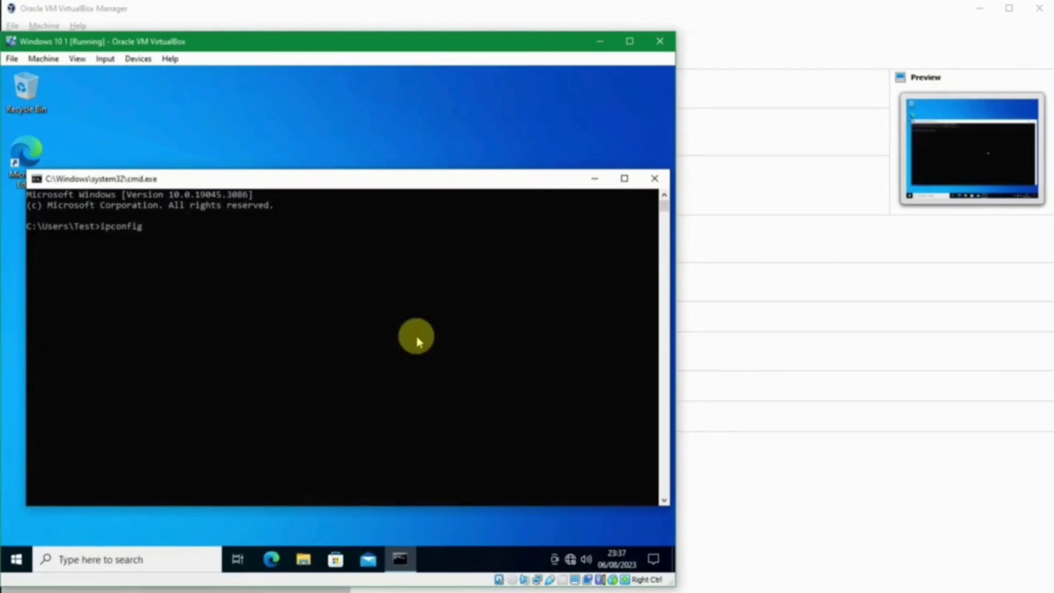
key("Return")
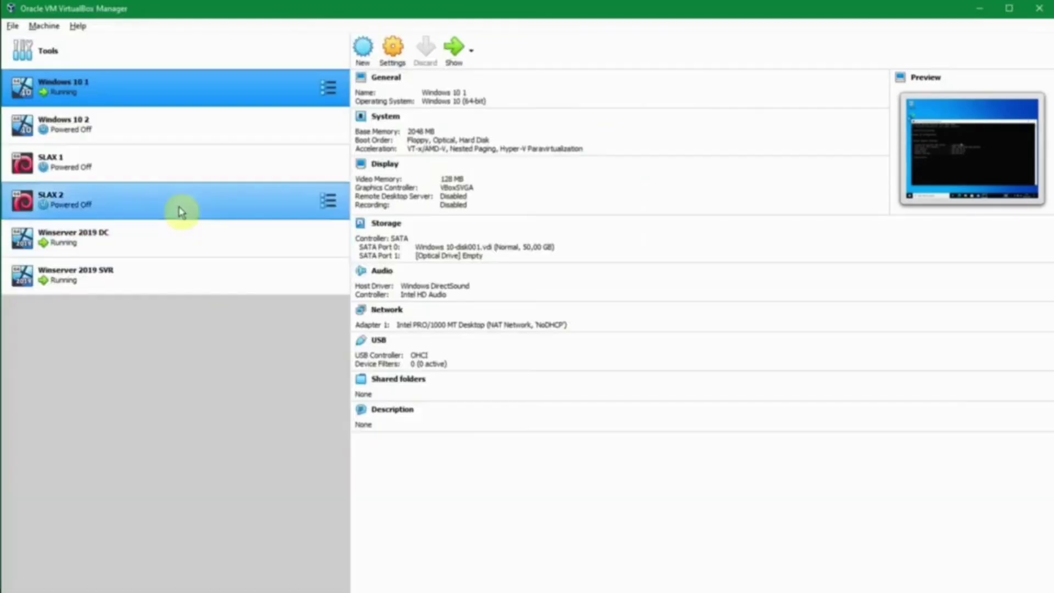
Step: Set Windows 10 2's adapter to NAT Network 'NoDHCP', save, and start the machine
left_click(191, 131)
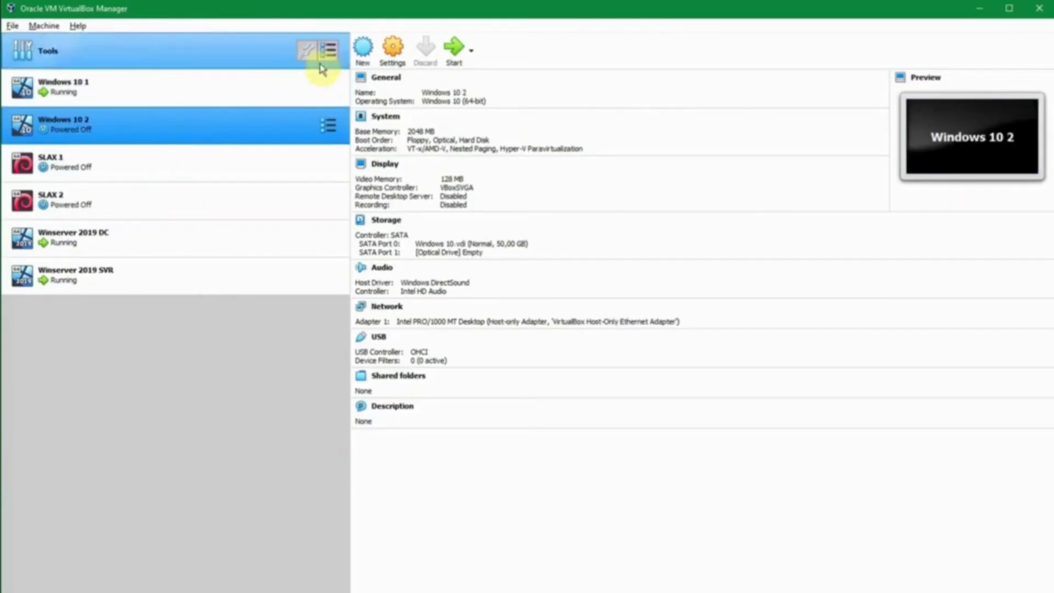
left_click(390, 47)
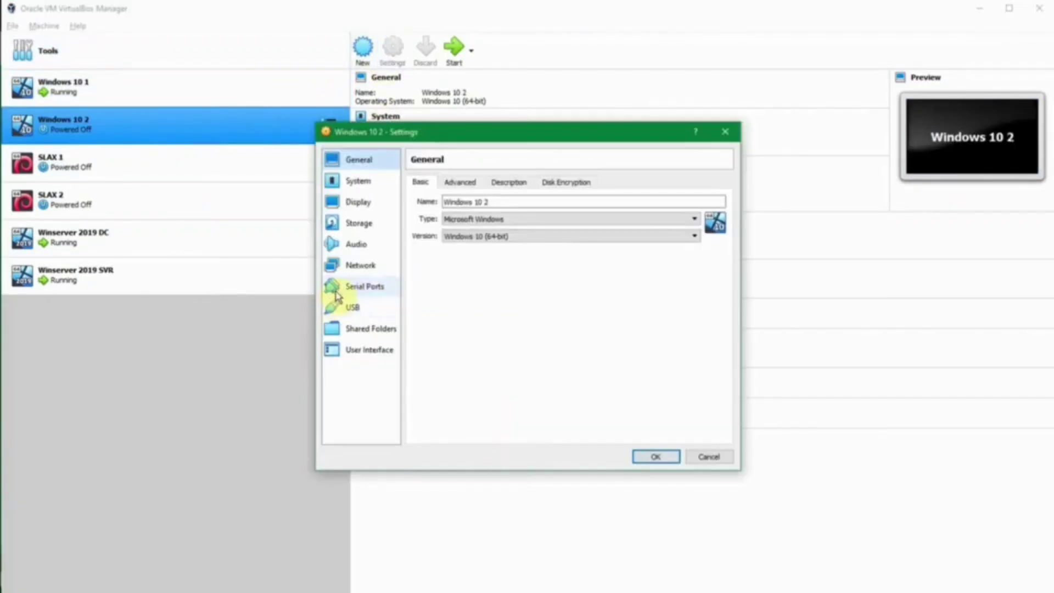
left_click(364, 267)
left_click(510, 219)
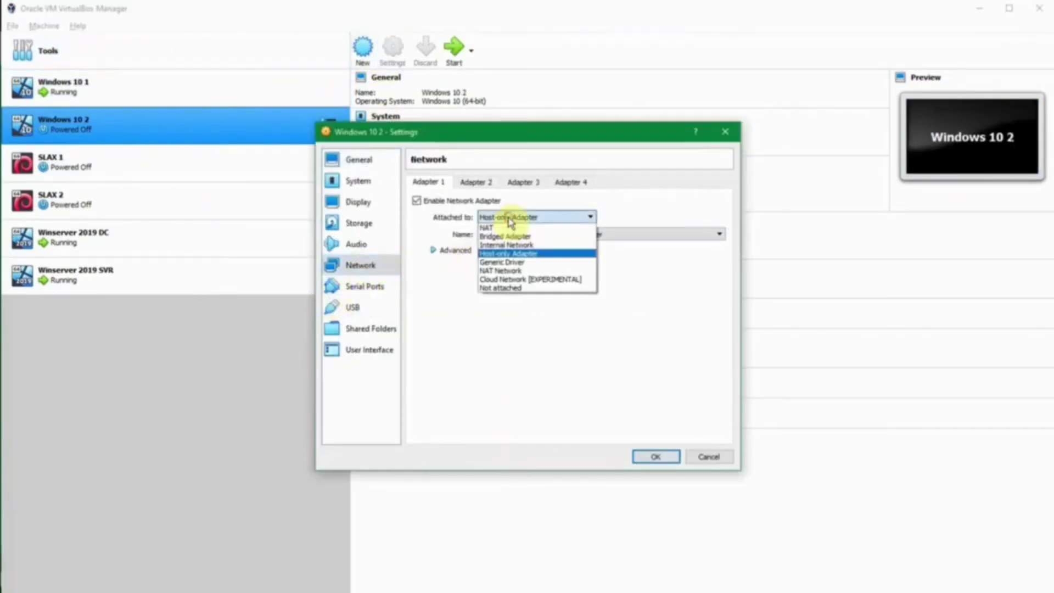
left_click(513, 270)
left_click(530, 242)
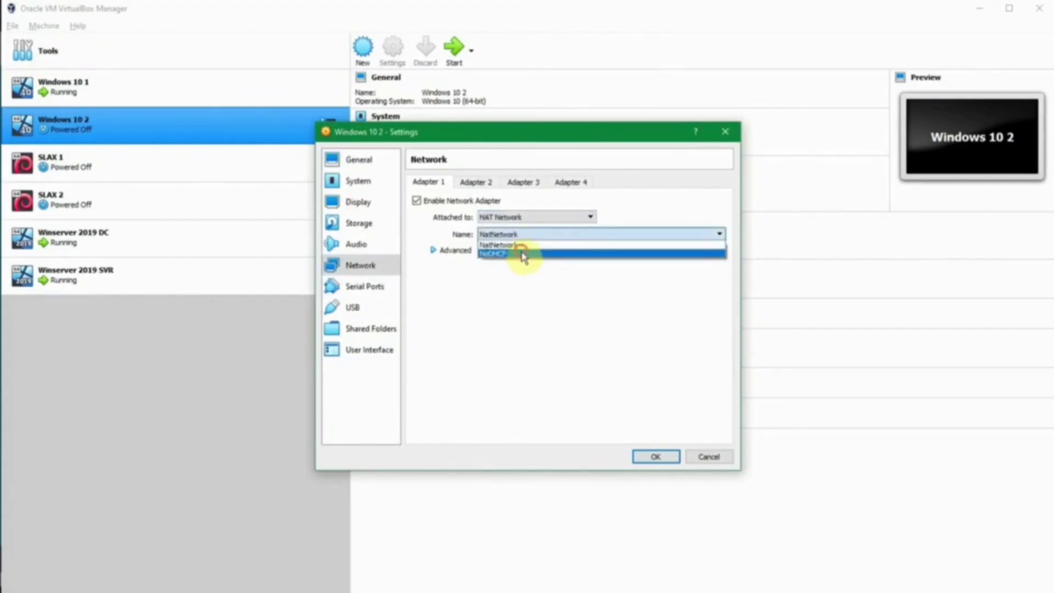
left_click(522, 253)
left_click(655, 456)
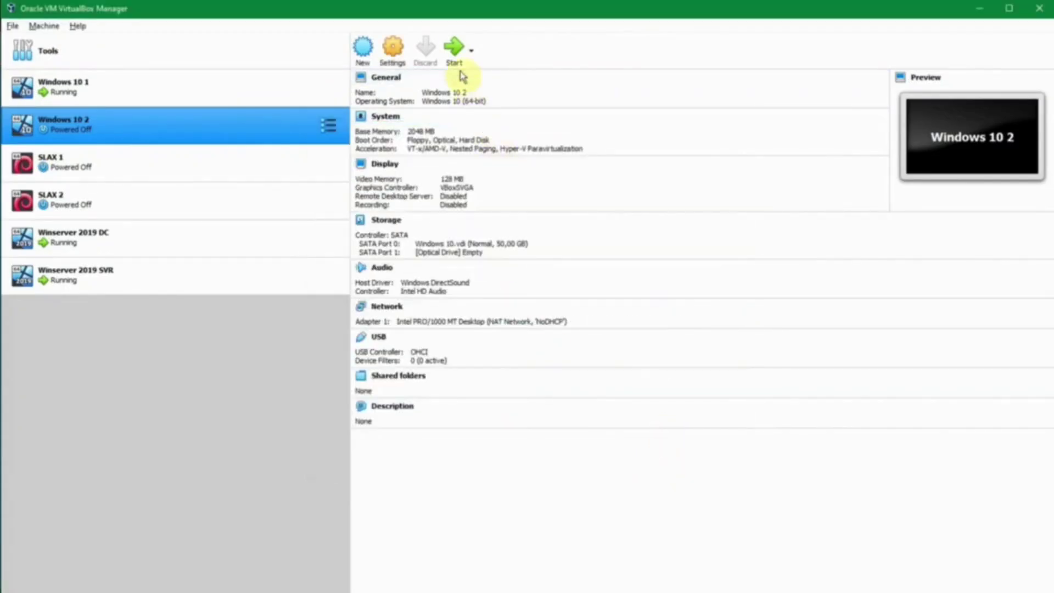
left_click(456, 49)
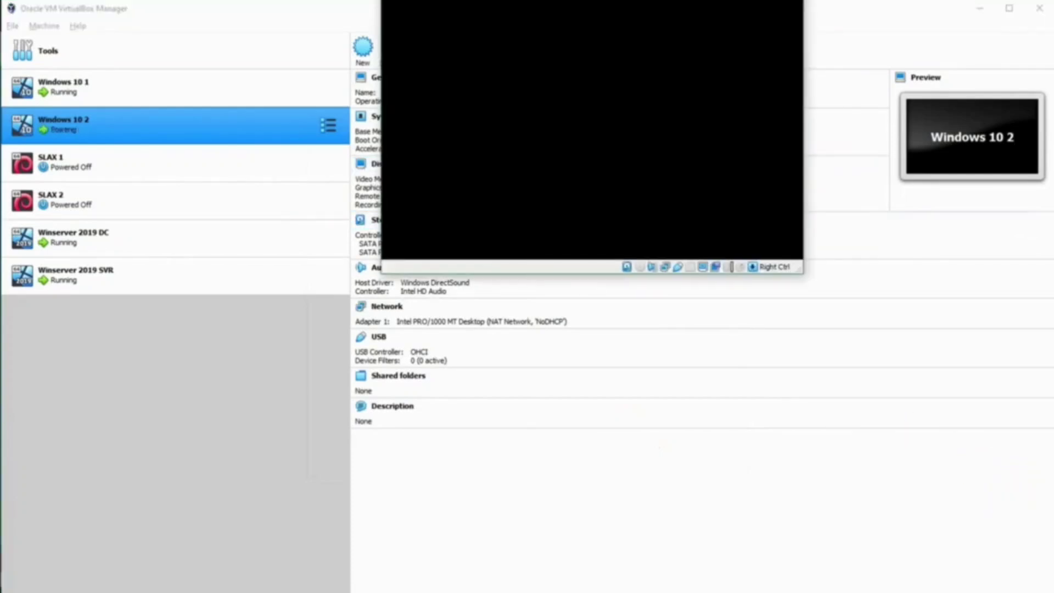
Step: Sign in to Windows 10 2 and clear the network prompt back to the desktop
left_click_drag(584, 60, 535, 16)
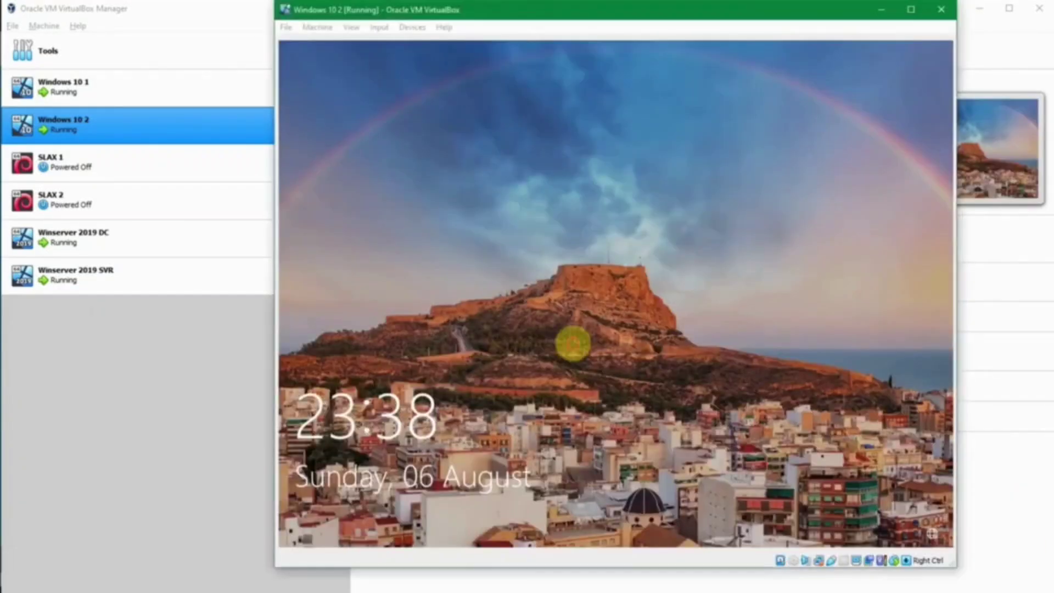
left_click(569, 341)
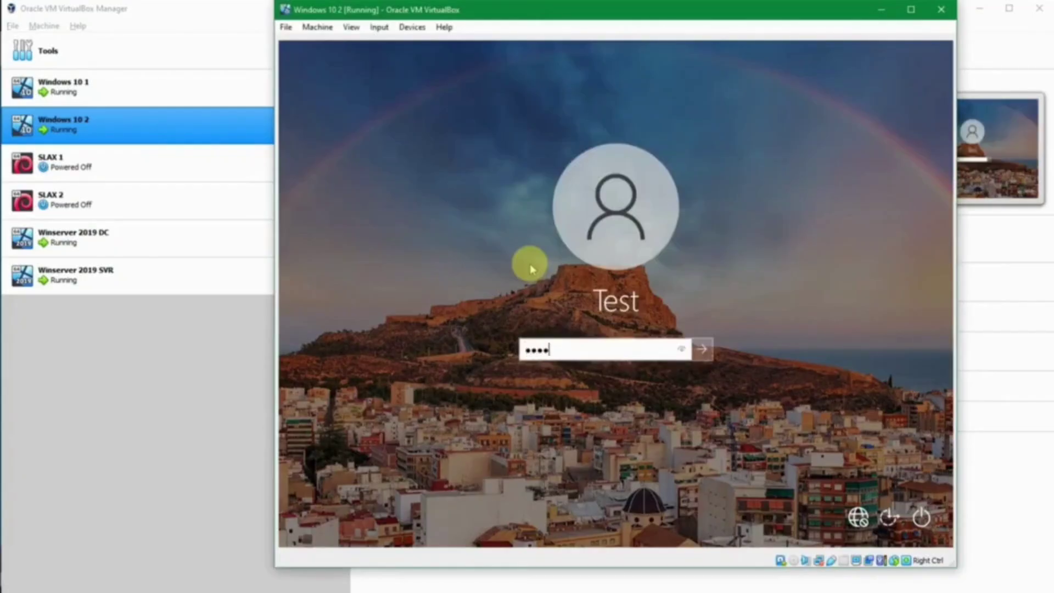
key("Return")
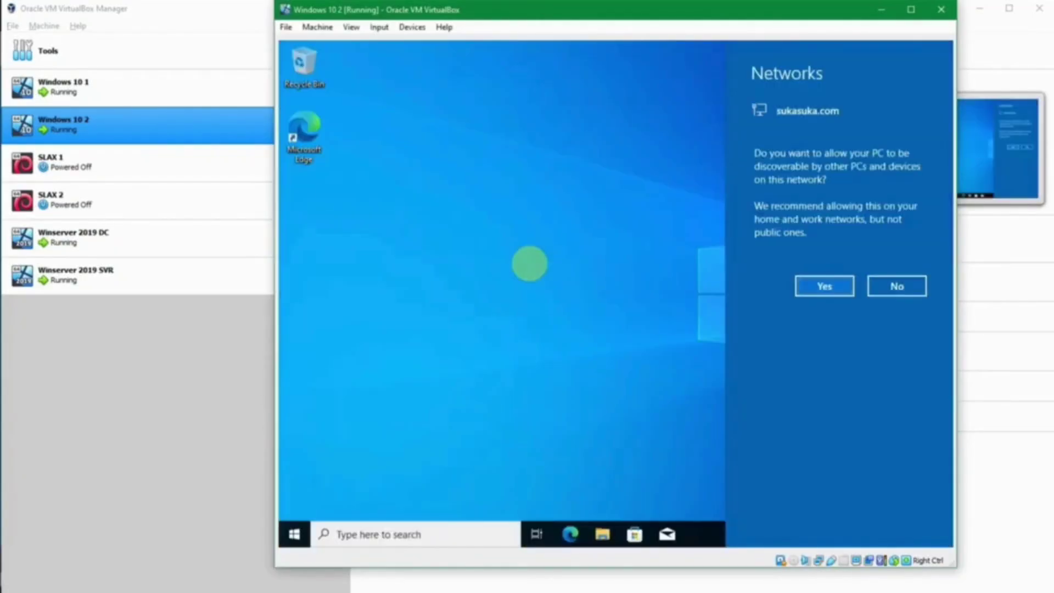
key("super")
left_click(763, 418)
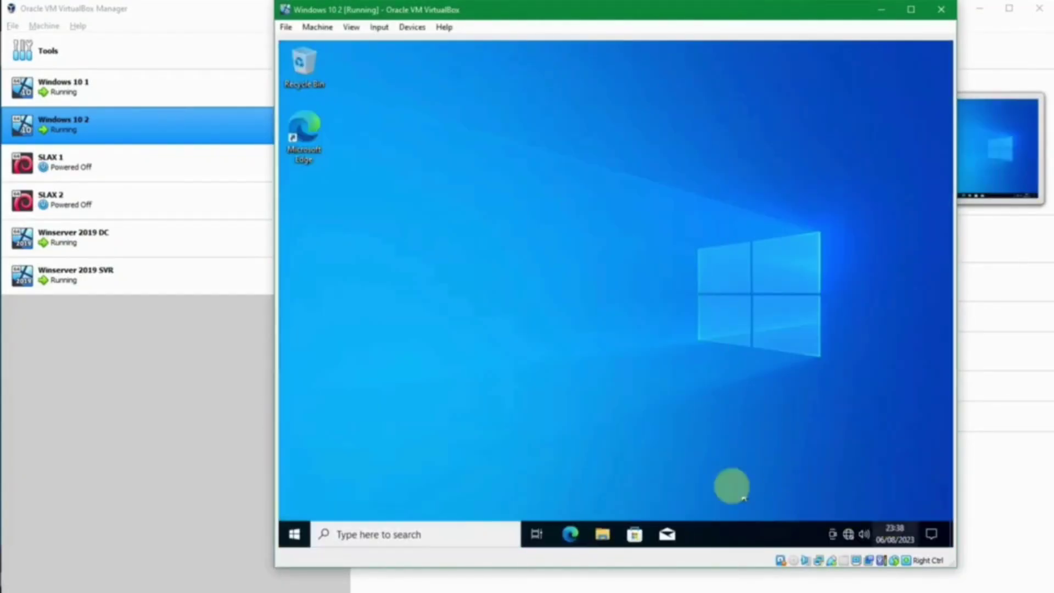
Step: Run ipconfig in cmd, showing 192.168.56.105 with gateway 192.168.56.1
key("super+r")
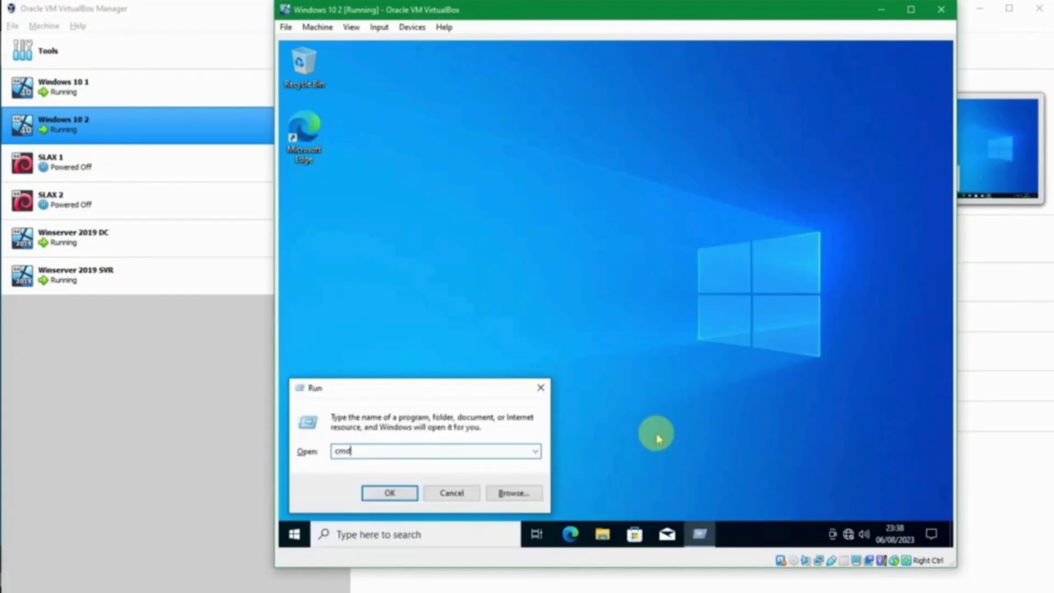
key("Return")
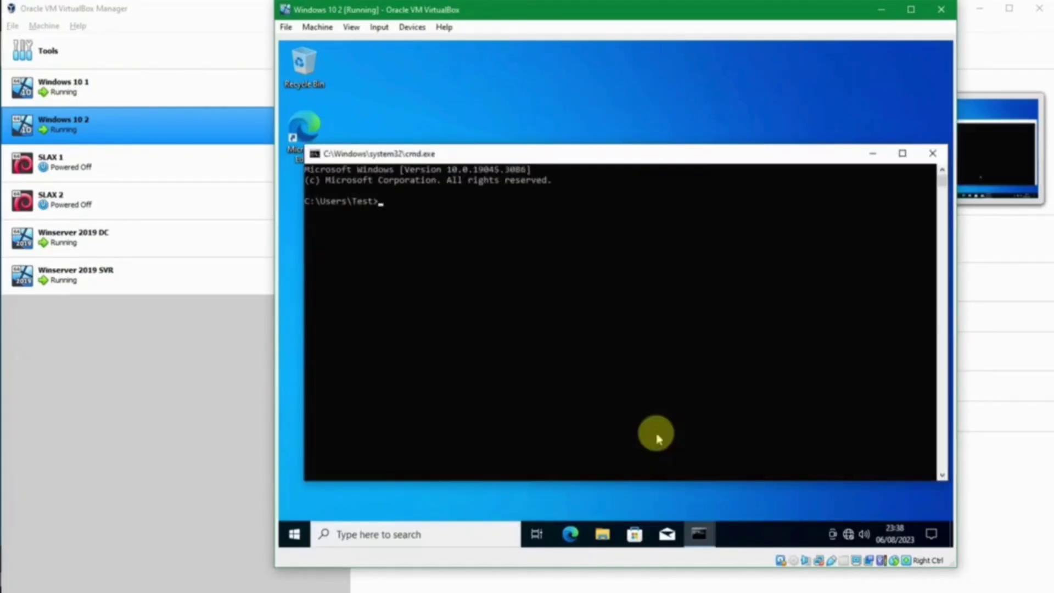
type("ipconfig")
key("Return")
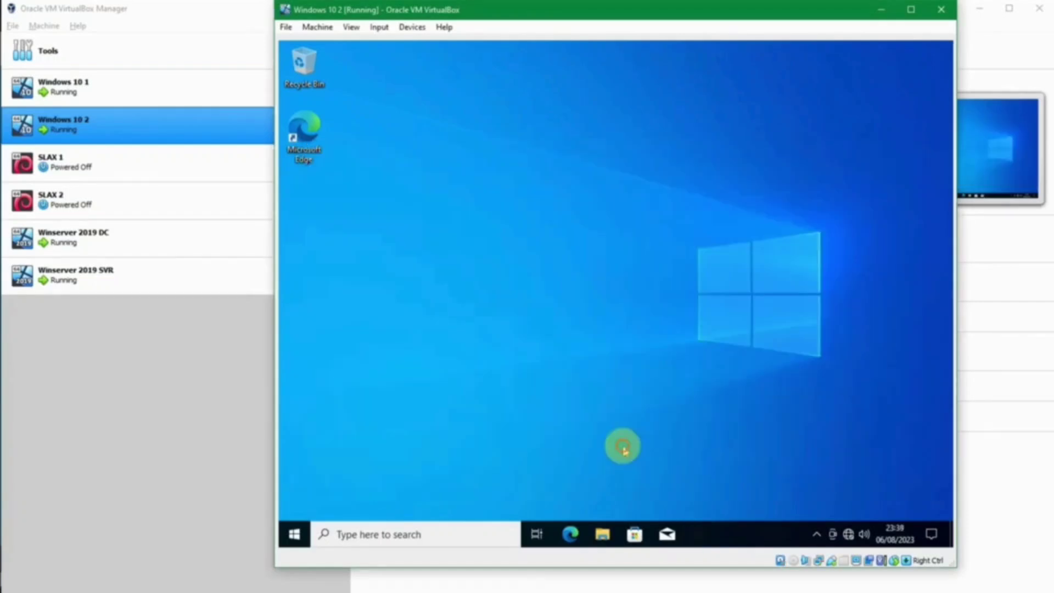
Step: Leave the Windows 10 2 session from the power user menu, then sign in again with the password
right_click(295, 532)
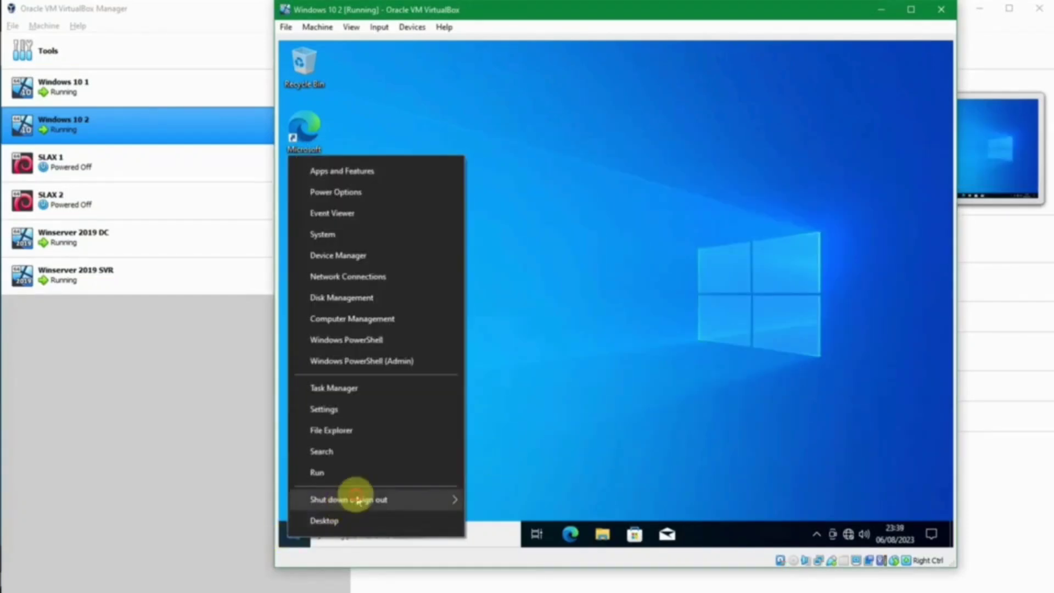
mouse_move(384, 499)
left_click(502, 475)
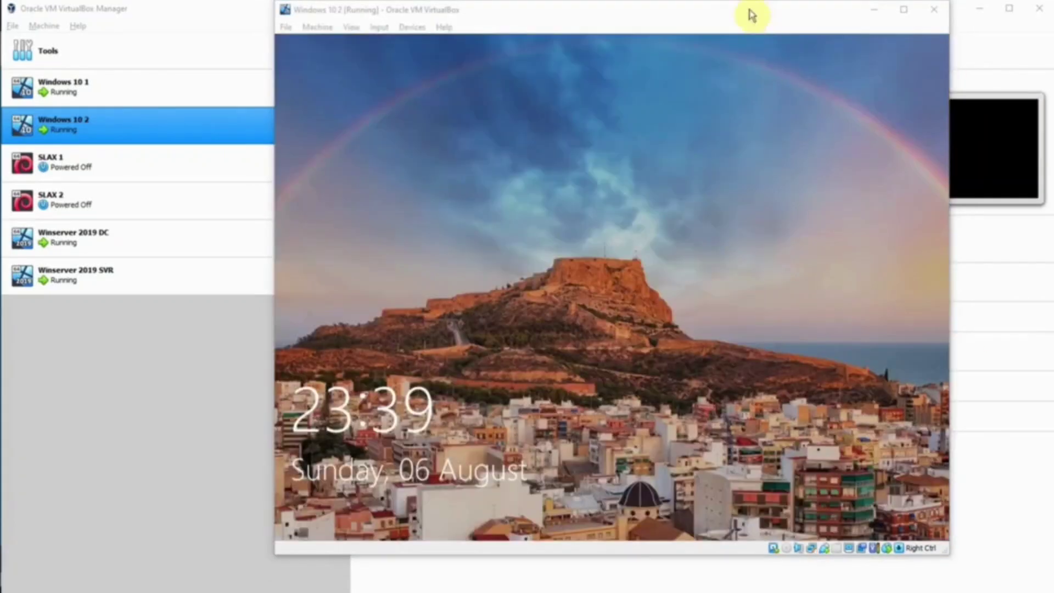
left_click(751, 16)
left_click(727, 182)
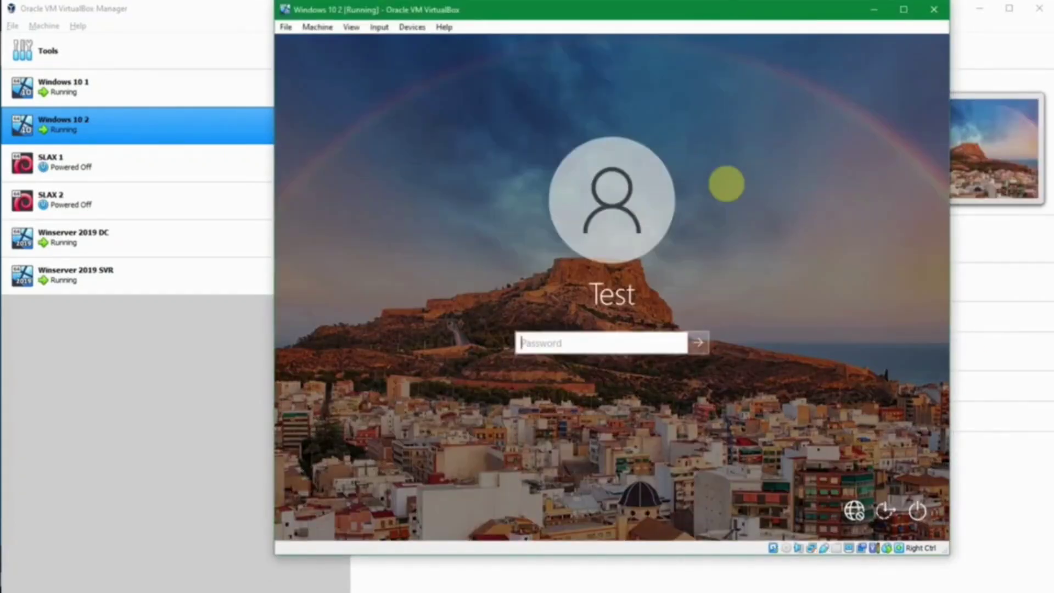
type("••••••")
key("Return")
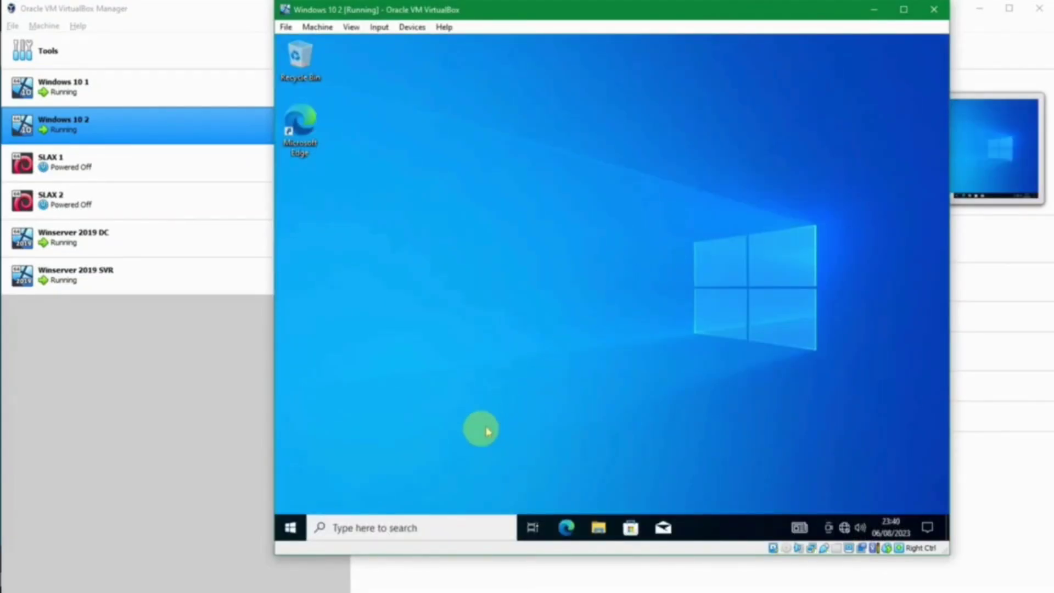
Step: Launch cmd and run ipconfig showing 192.168.56.105, then reopen the guest's Run box
key("super+r")
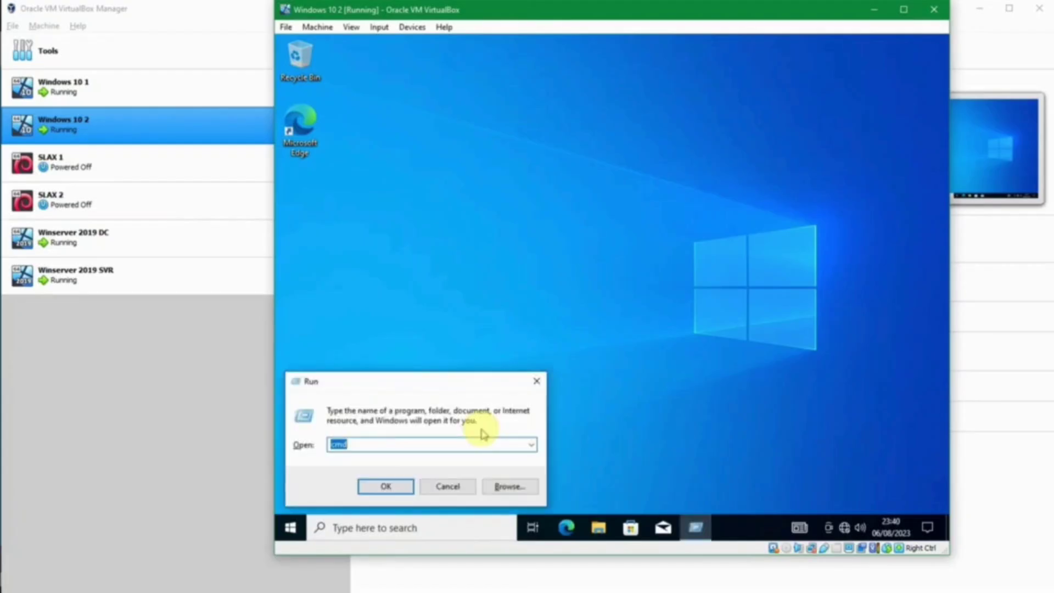
key("Return")
type("ip")
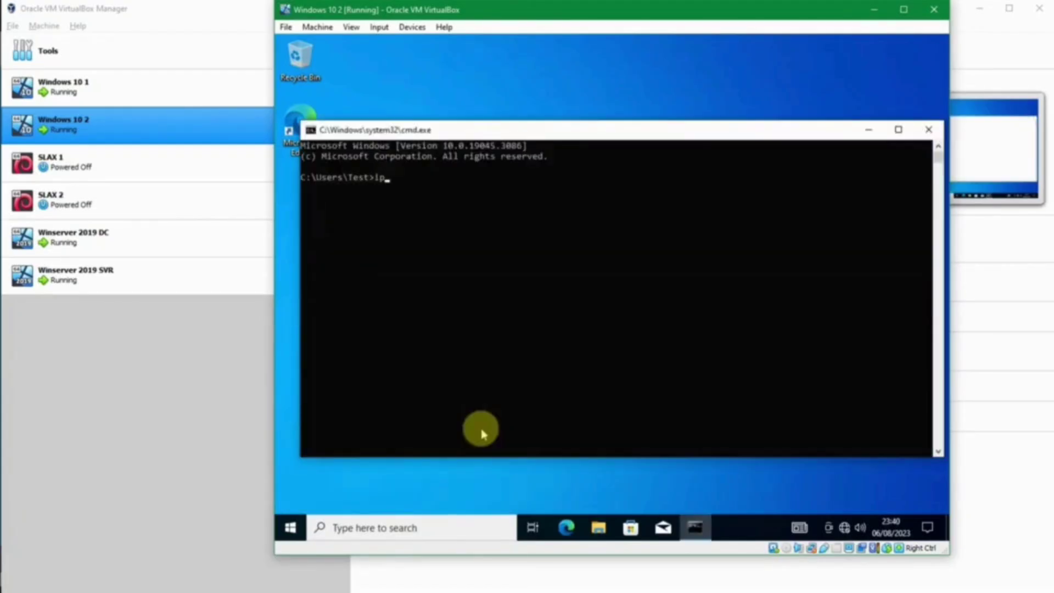
type("config")
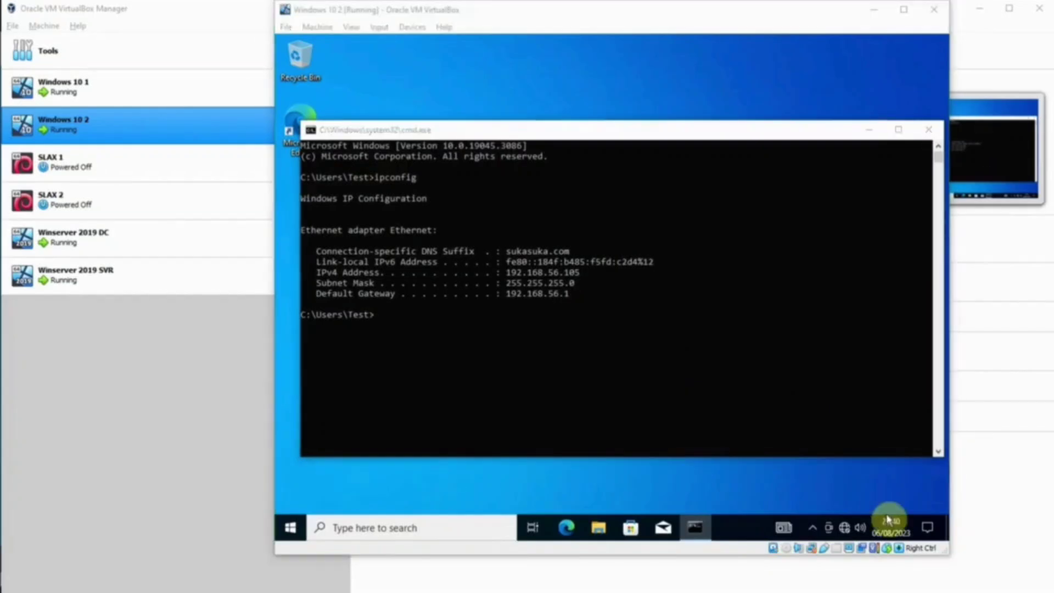
key("super+r")
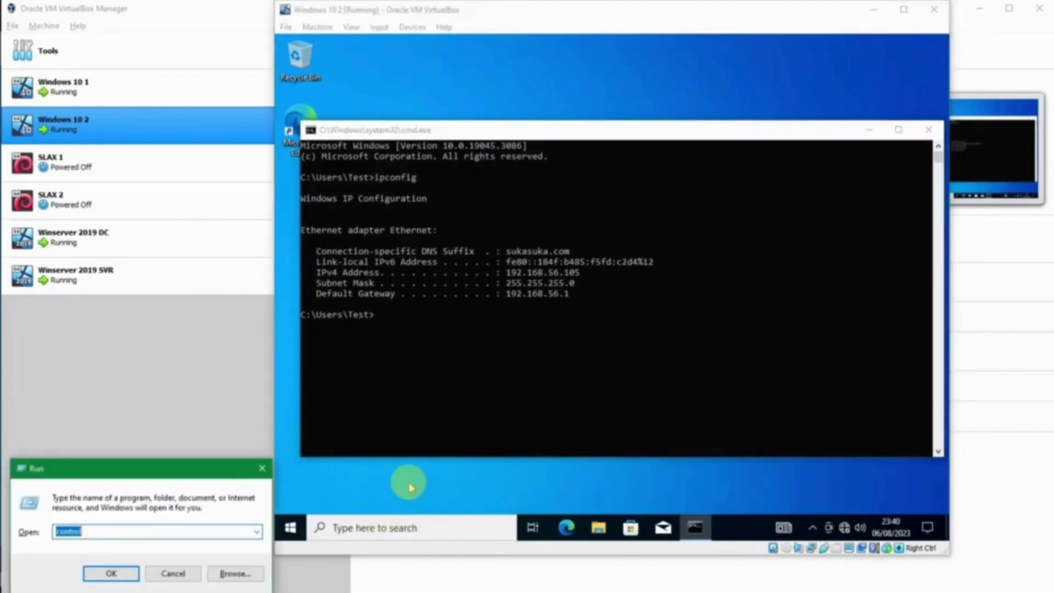
key("Escape")
left_click(409, 487)
key("super+r")
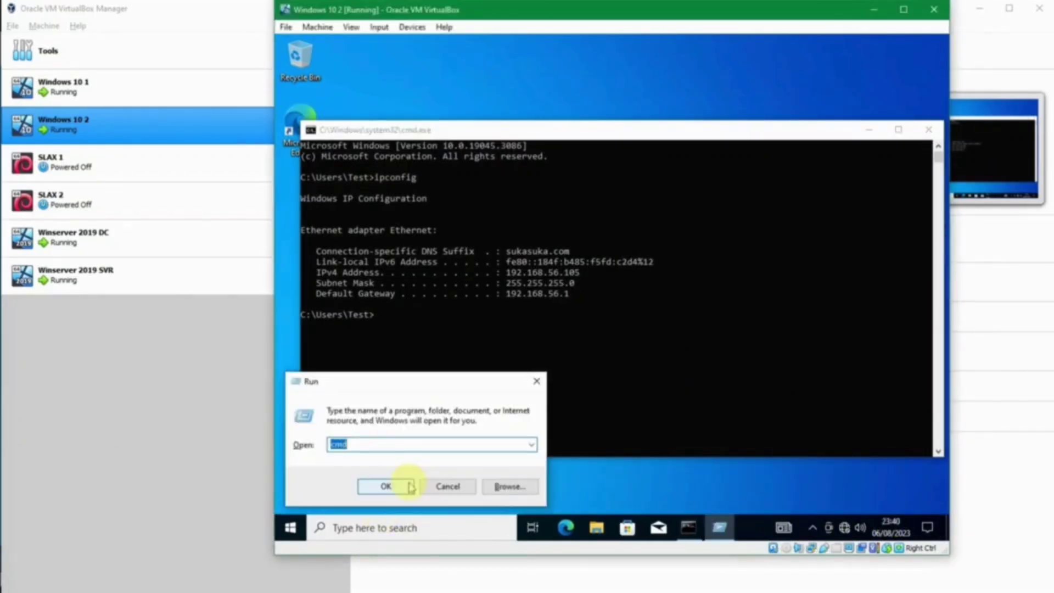
Step: Open the Ethernet connection details from Control Panel, showing DHCP server 192.168.56.12
type("control")
left_click(405, 485)
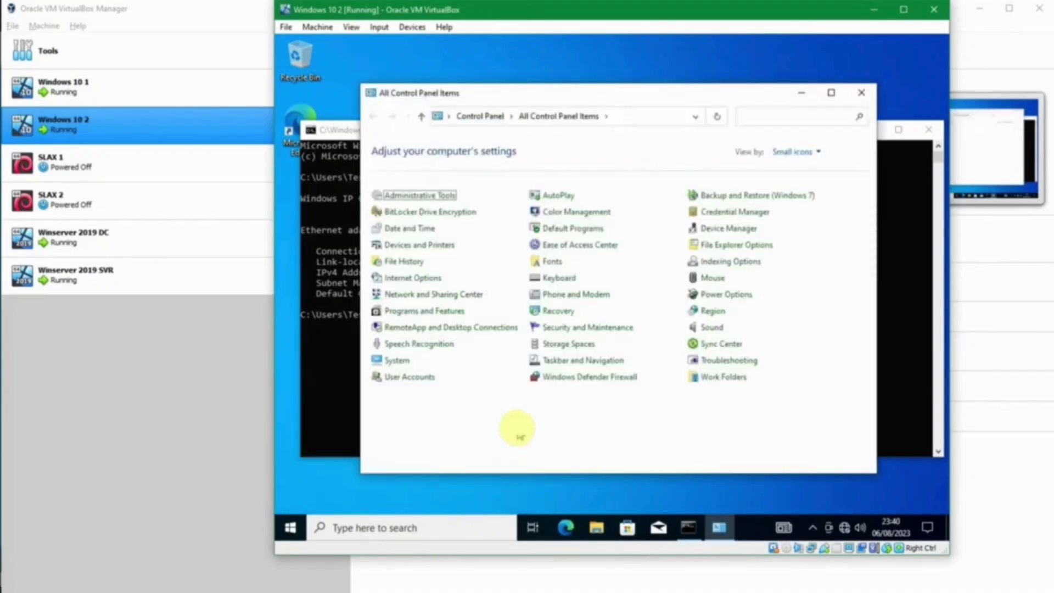
left_click(436, 295)
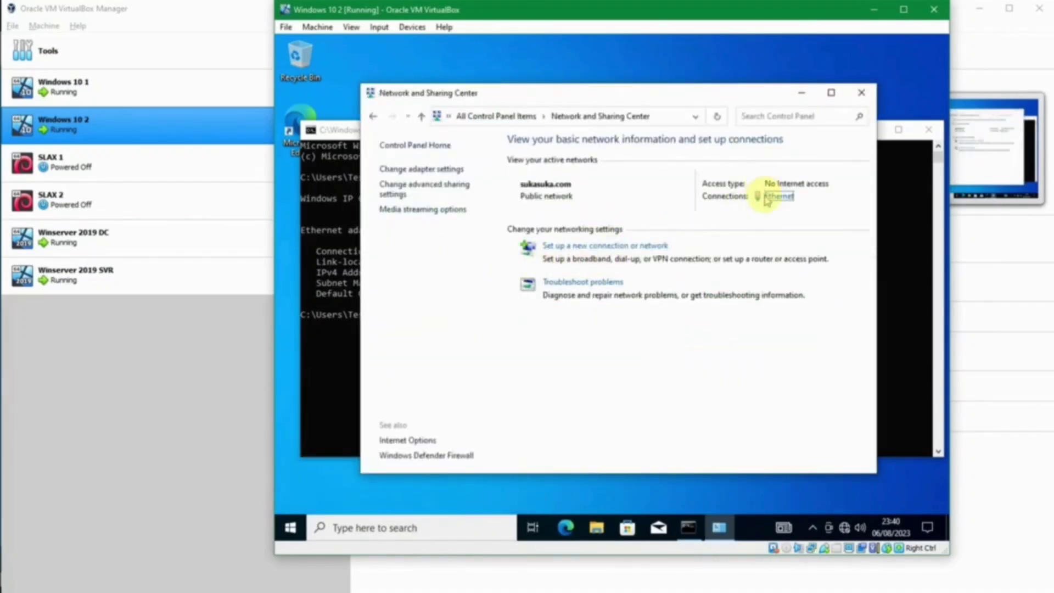
left_click(772, 199)
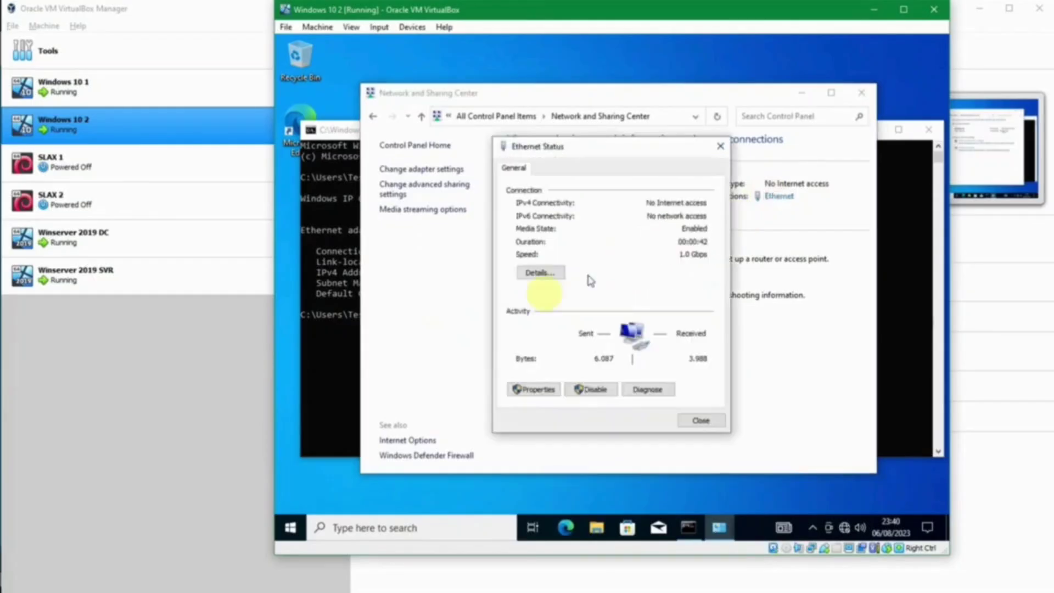
left_click(544, 273)
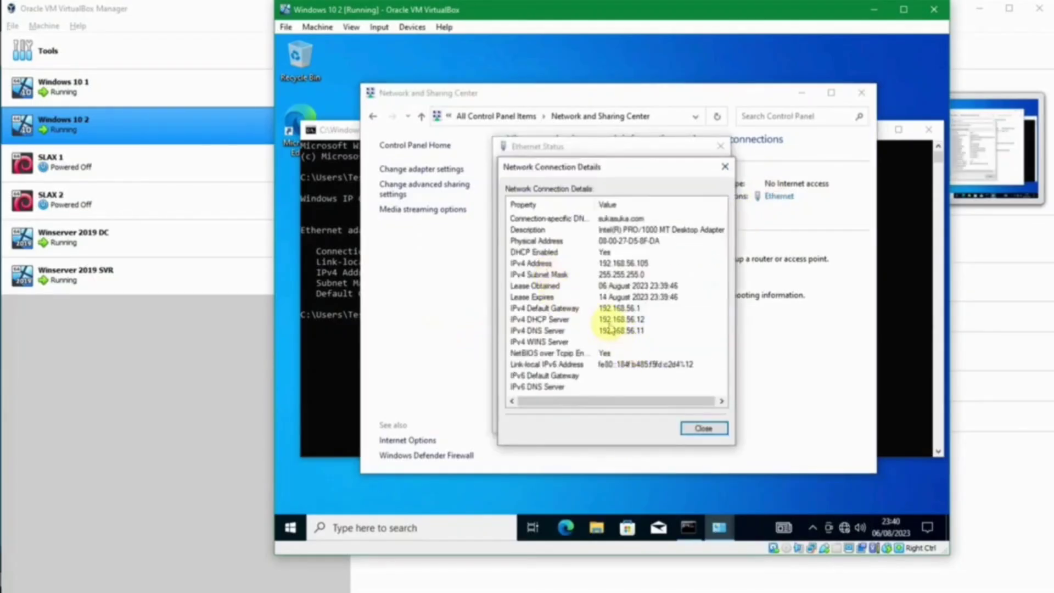
key("Escape")
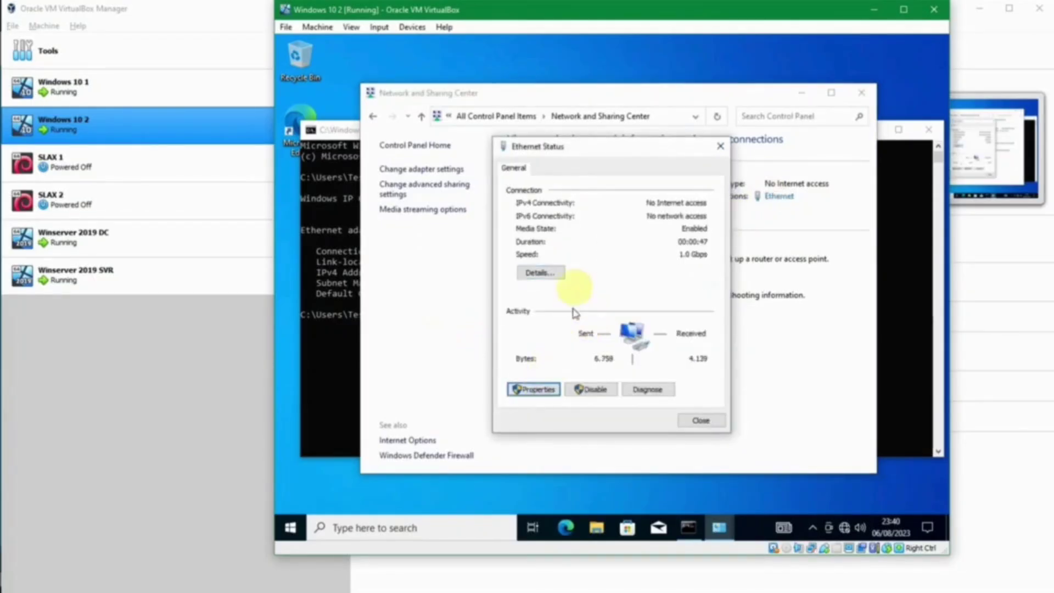
Step: Inspect the Ethernet adapter's IPv4 and advanced TCP/IP settings, then close them
key("Return")
double_click(604, 304)
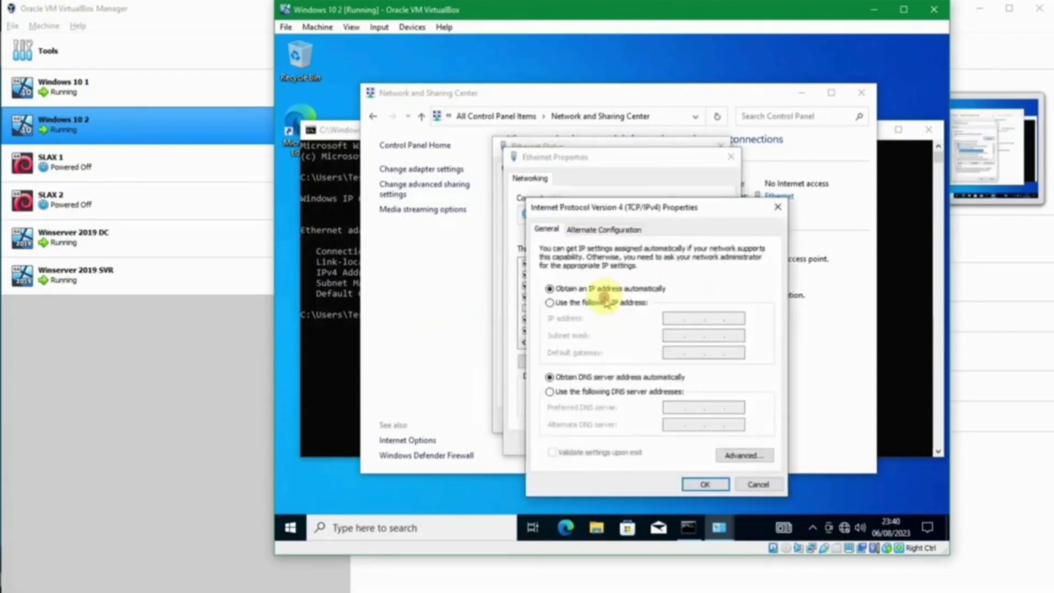
left_click(747, 453)
key("Escape")
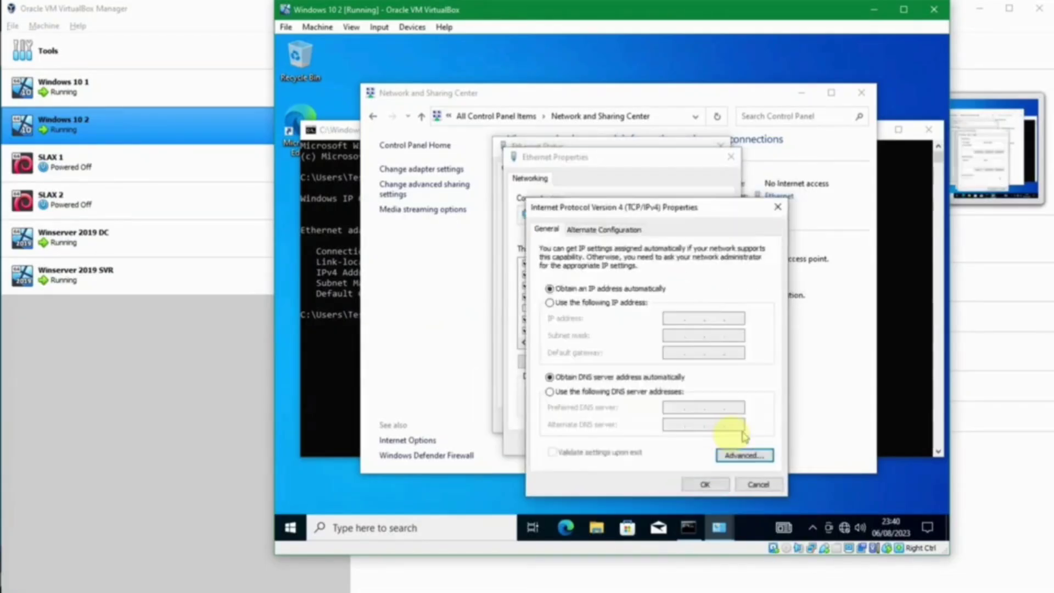
key("Escape")
key("Escape")
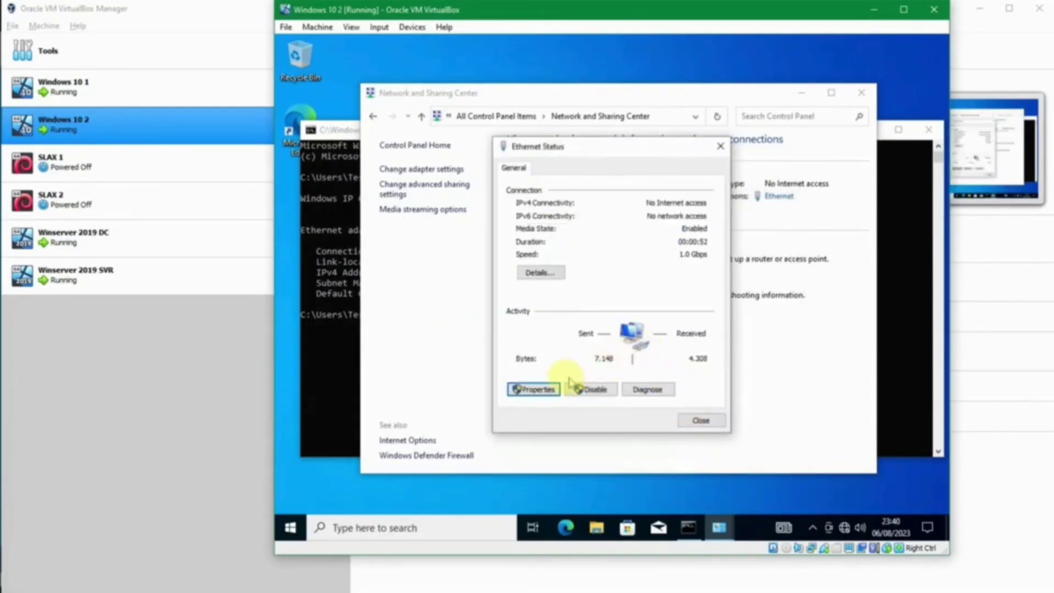
Step: Review the connection details once more and close all the network windows
left_click(538, 273)
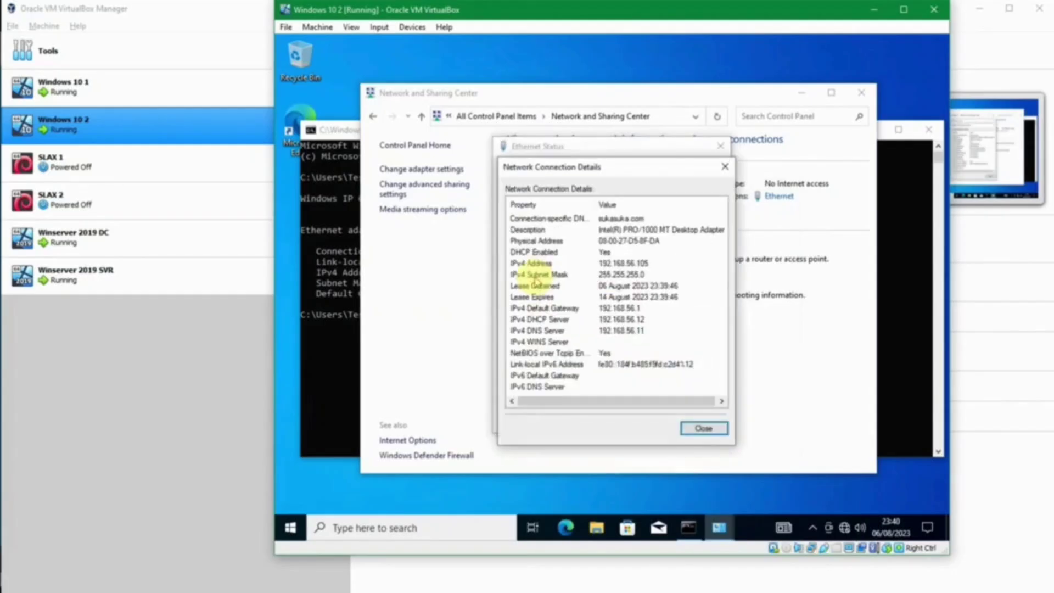
key("Escape")
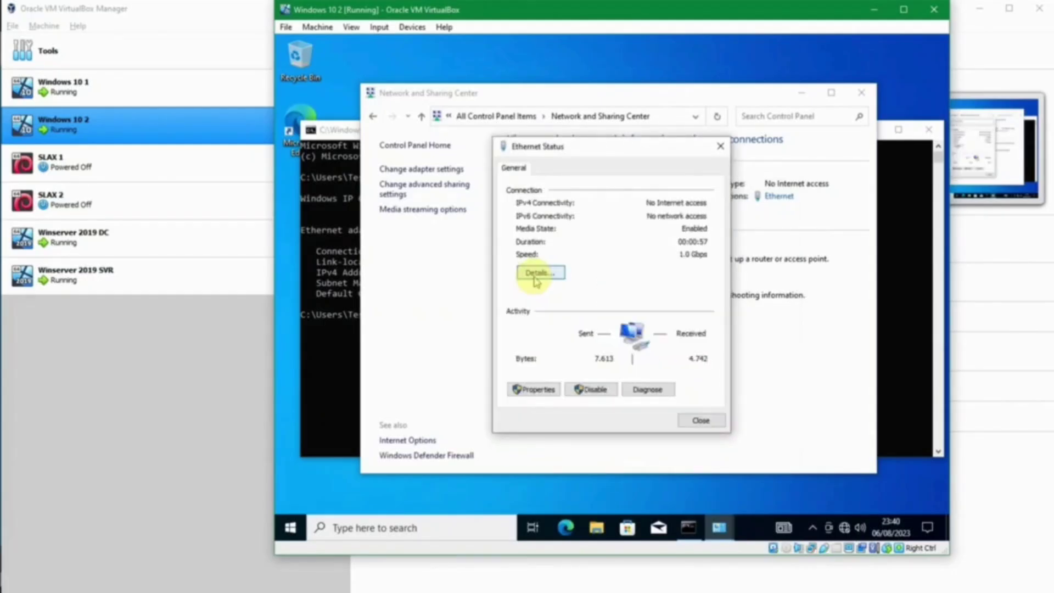
key("Escape")
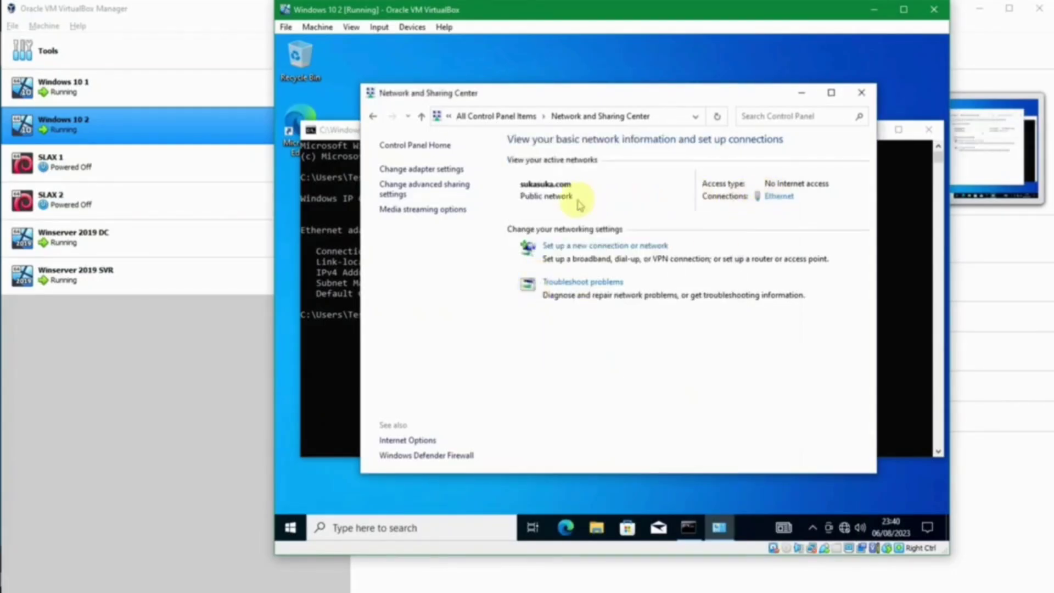
left_click(424, 171)
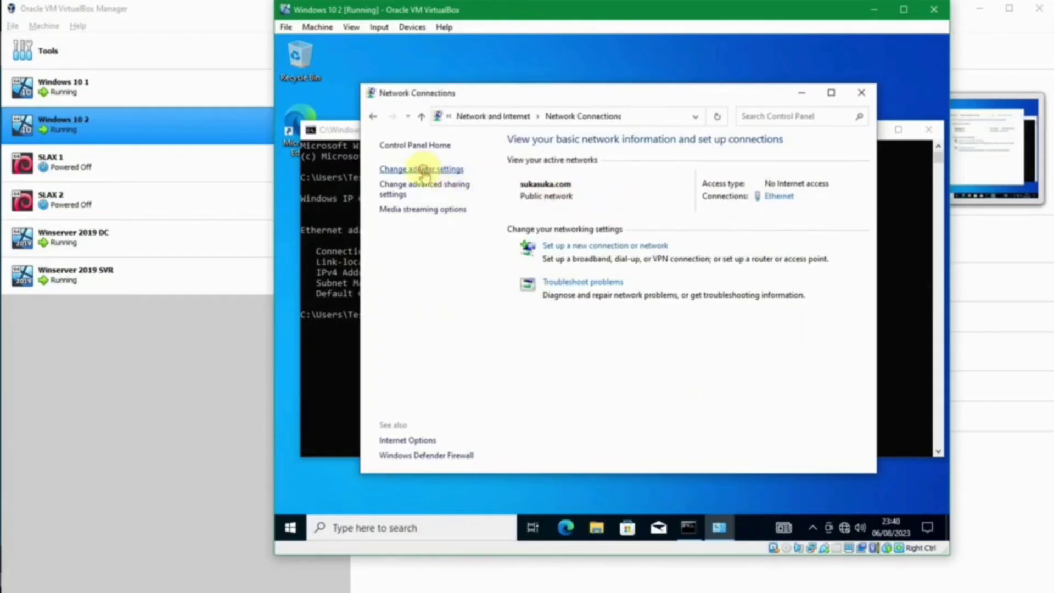
left_click(861, 91)
key("super")
type("v")
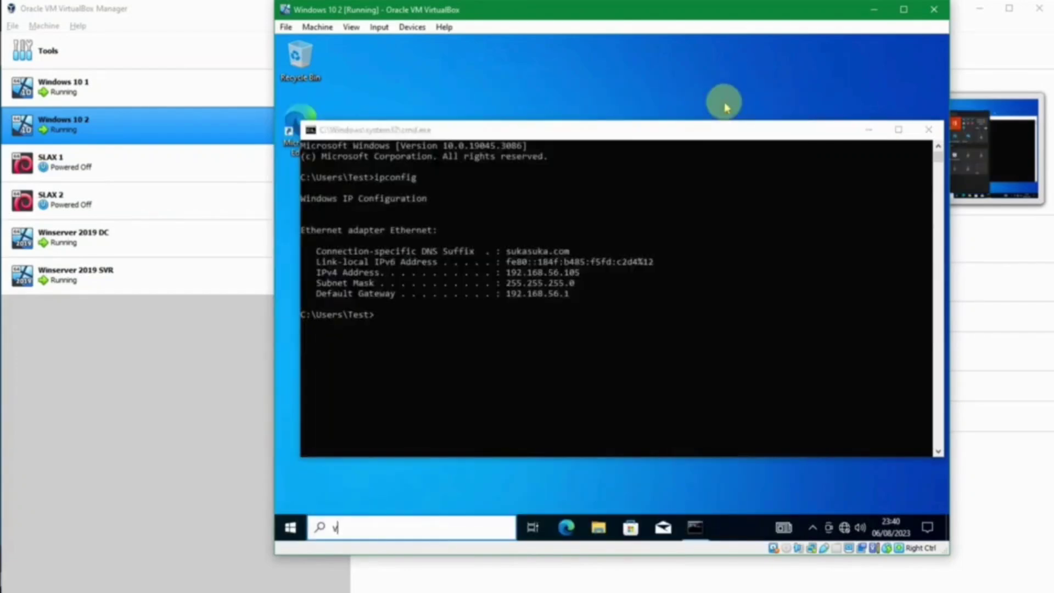
type("i")
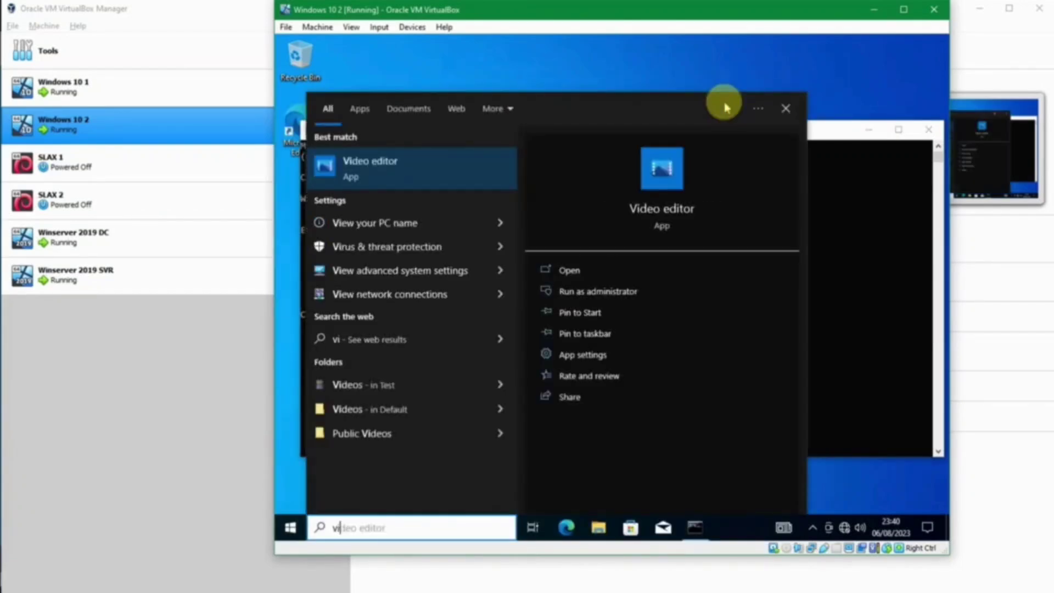
type("ew ad")
key("Escape")
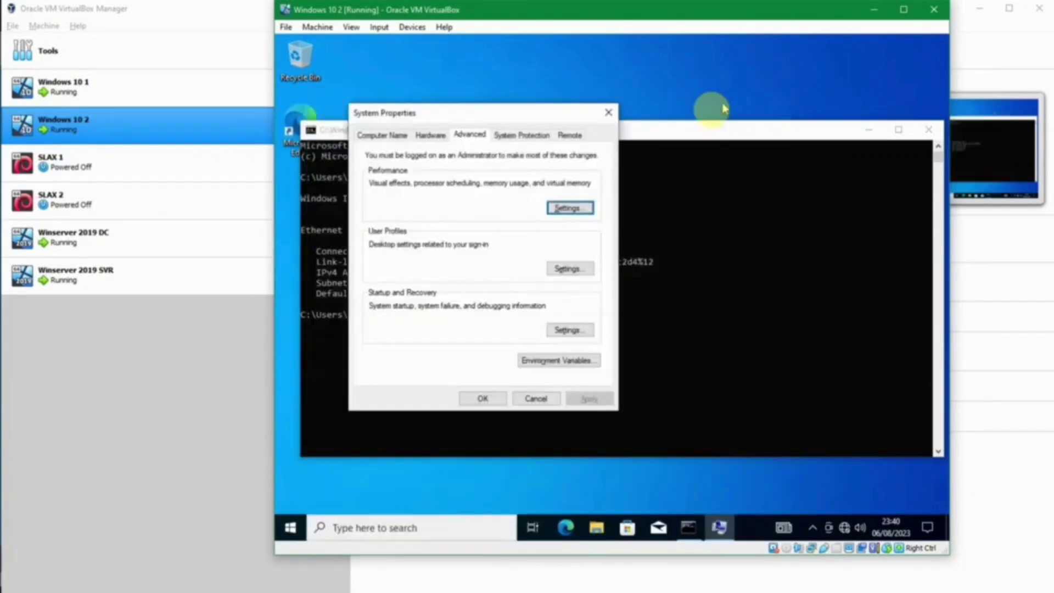
left_click(395, 137)
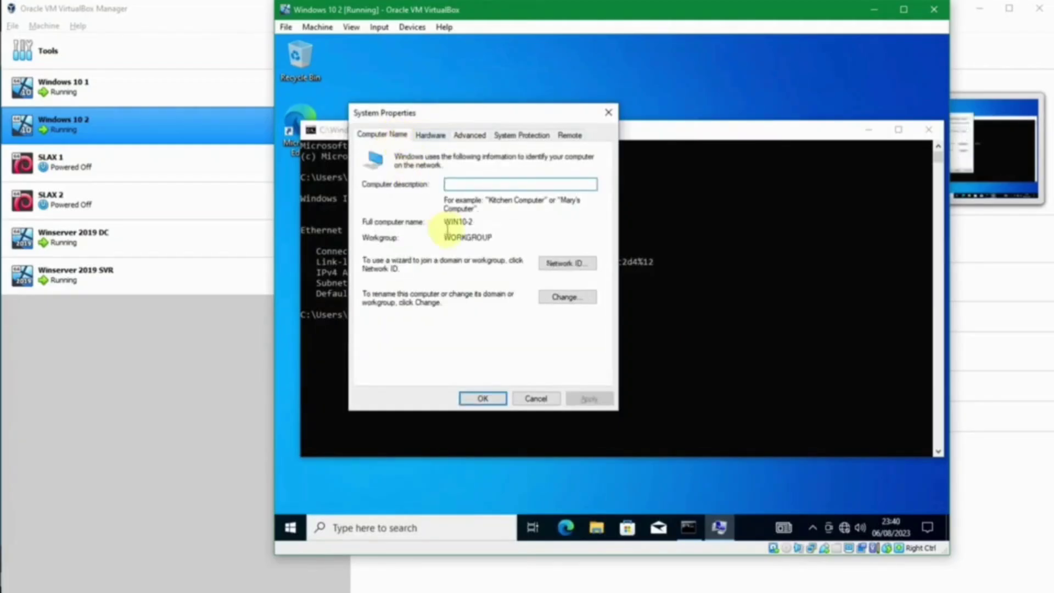
left_click(551, 299)
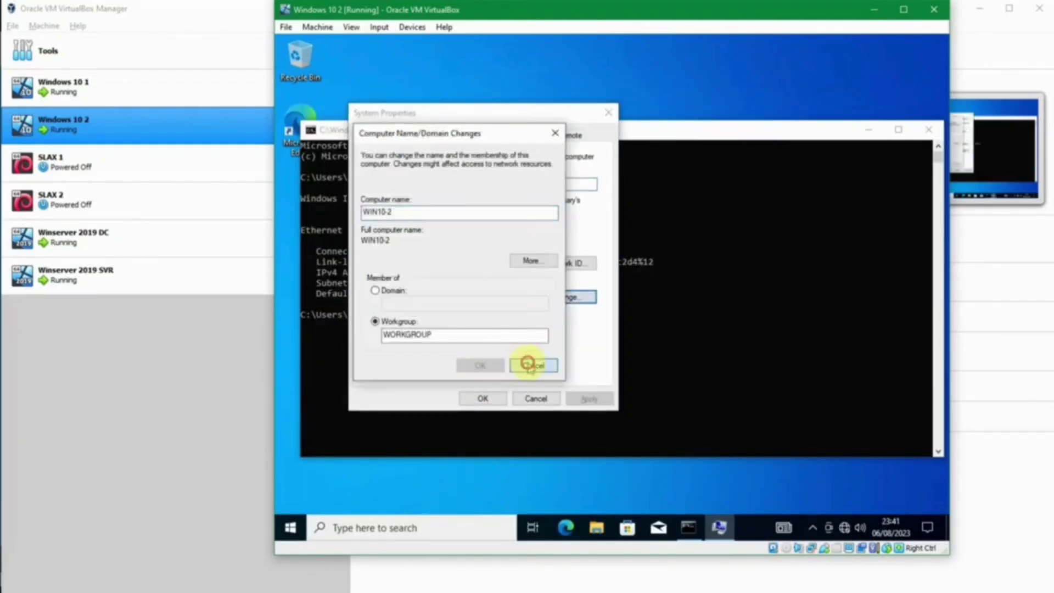
left_click(529, 366)
left_click(493, 396)
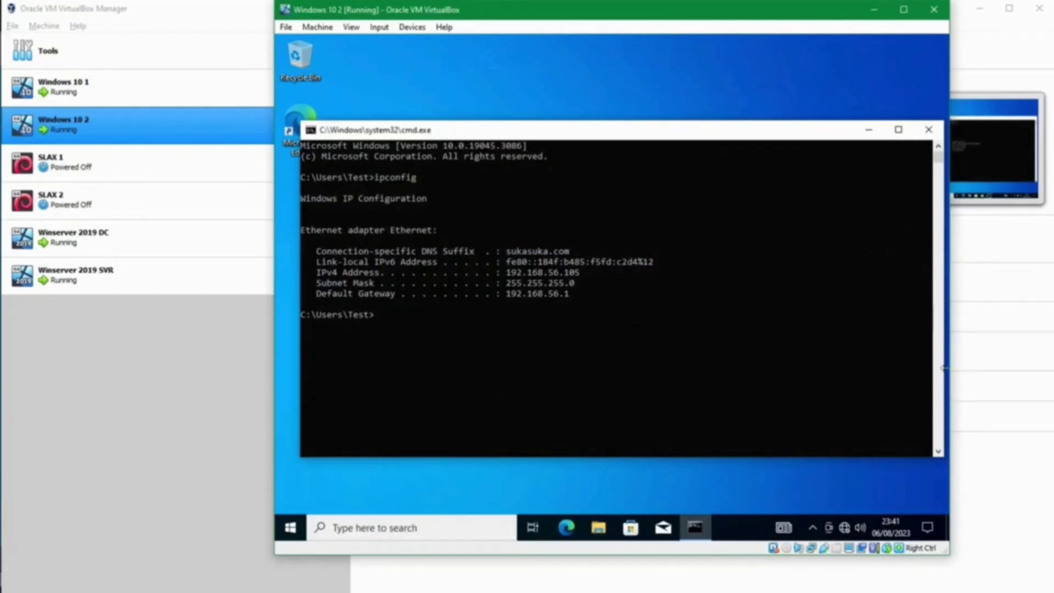
left_click(677, 314)
left_click(735, 367)
Step: Run ipconfig /release then renew, regaining 192.168.56.105 with gateway 192.168.56.1
type("ipconfig")
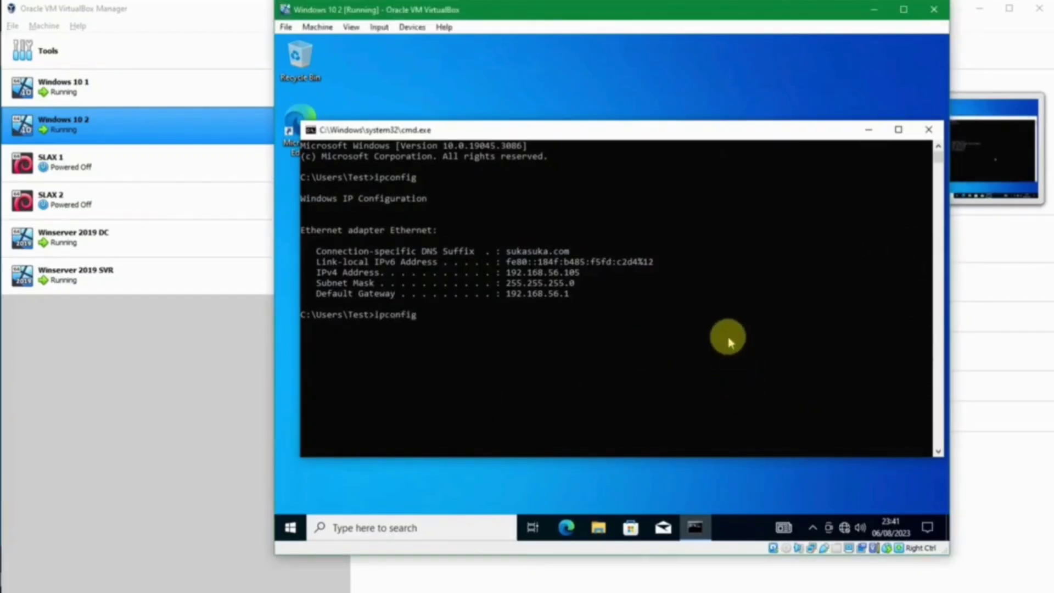
type(" /release")
key("Return")
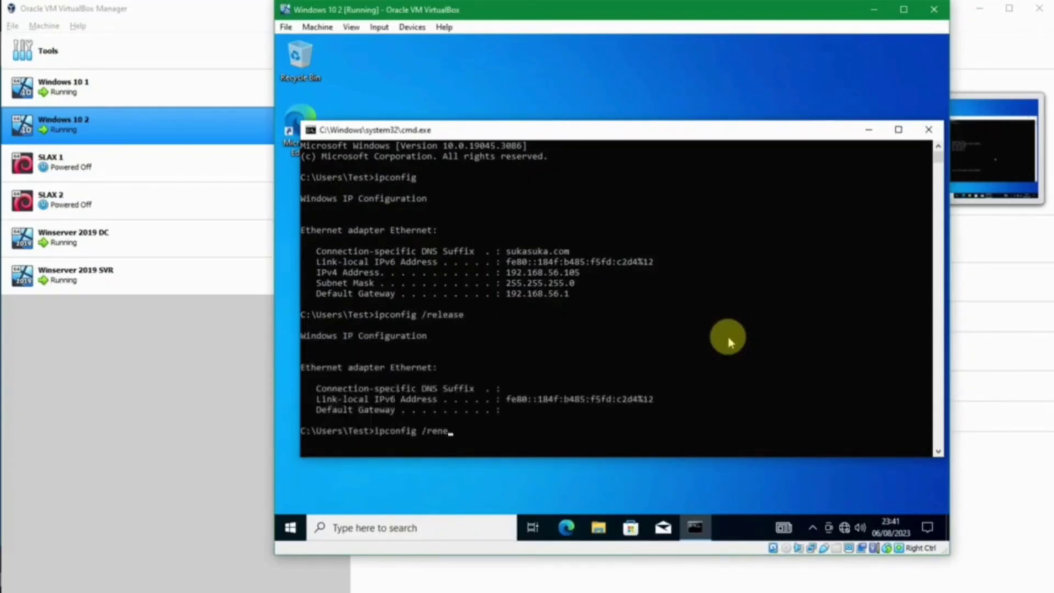
key("Return")
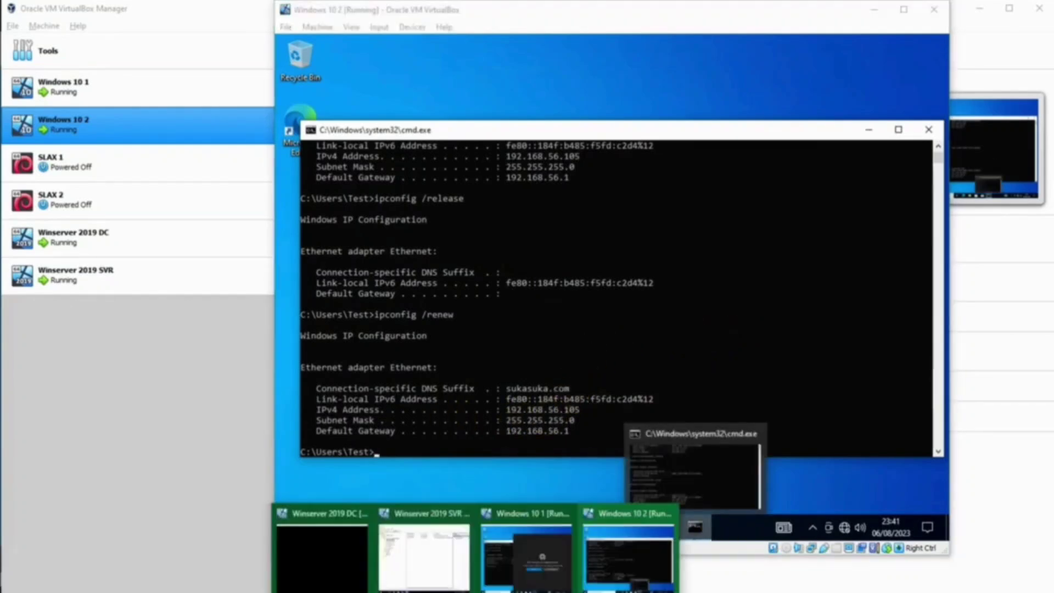
Step: From Windows 10 2, ping 192.168.56.21 and get replies with 0% loss
left_click(523, 568)
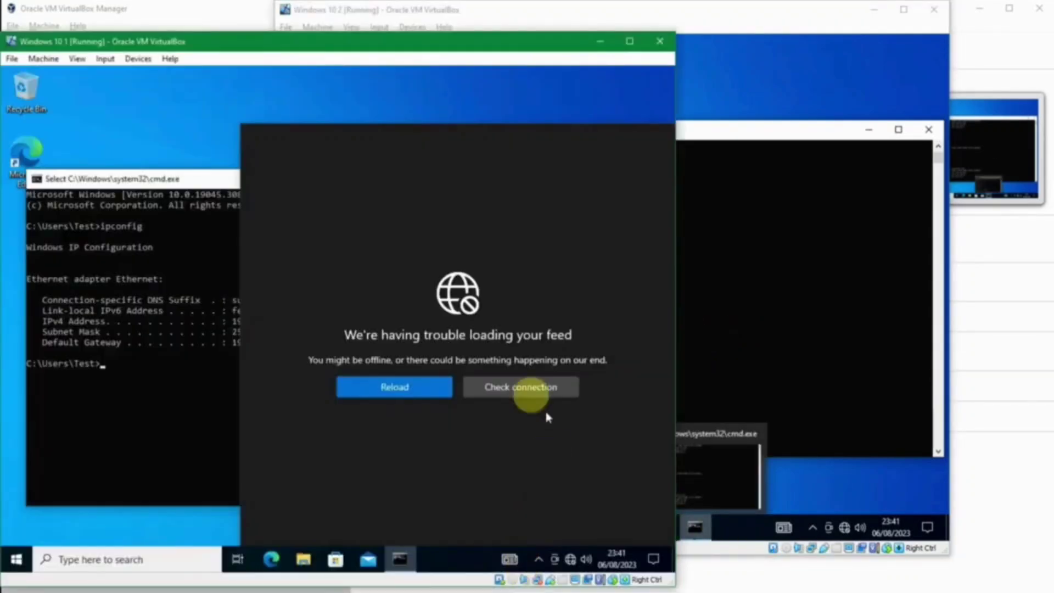
left_click(590, 152)
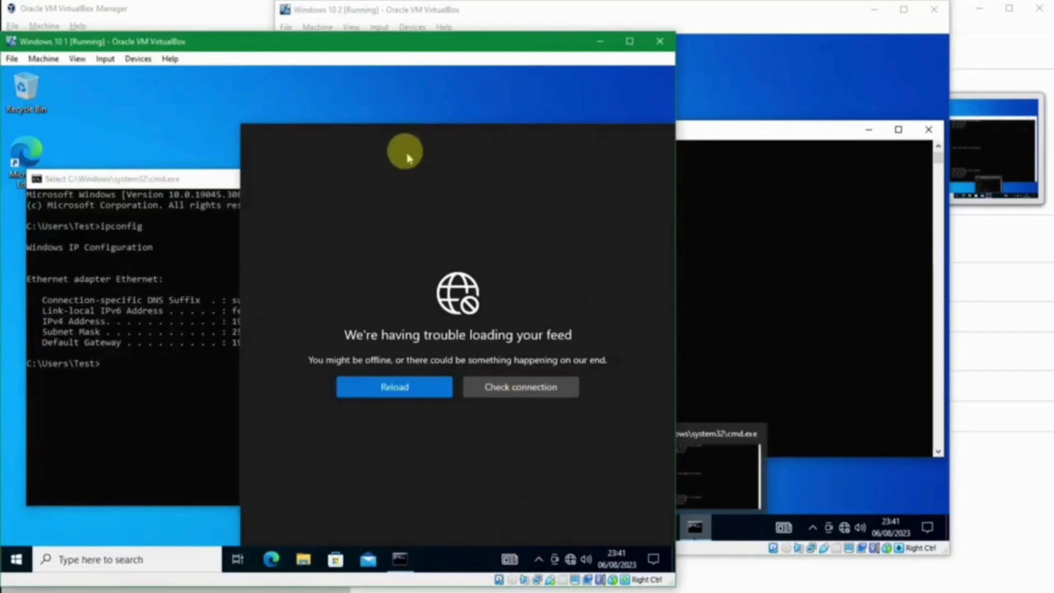
left_click(218, 446)
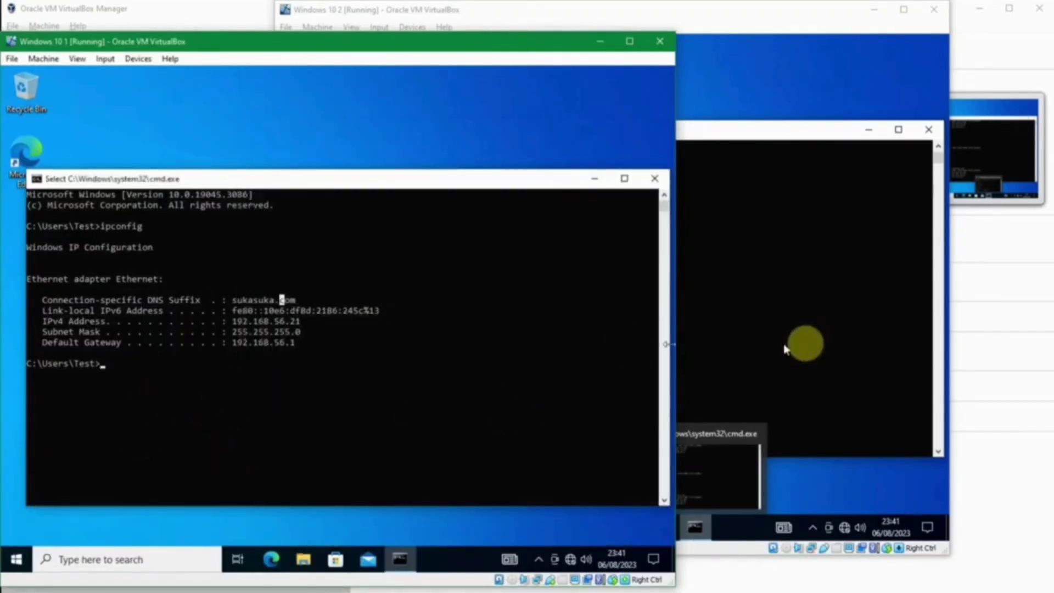
left_click(818, 334)
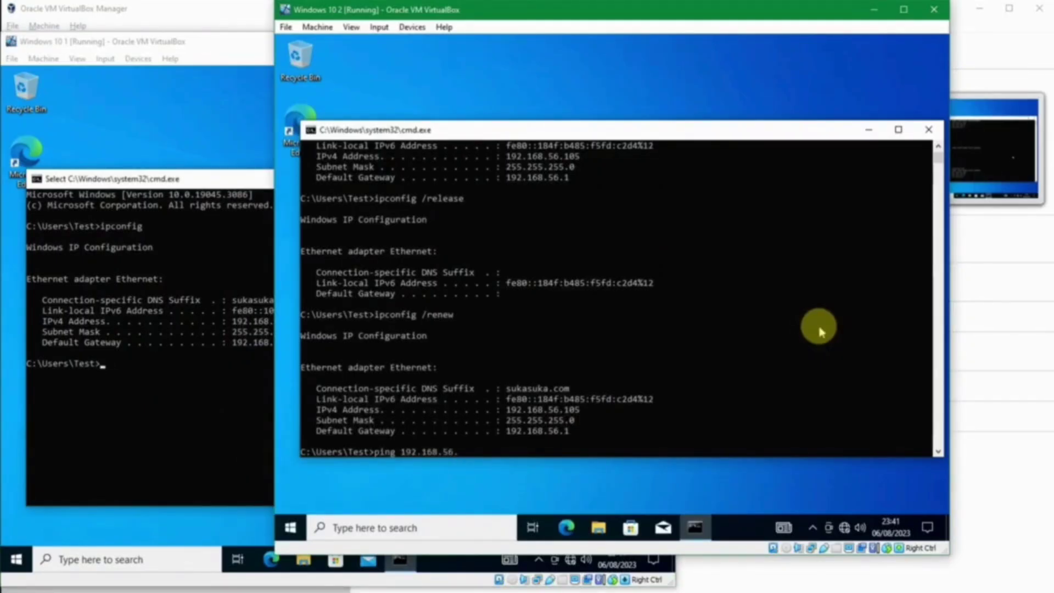
key("Return")
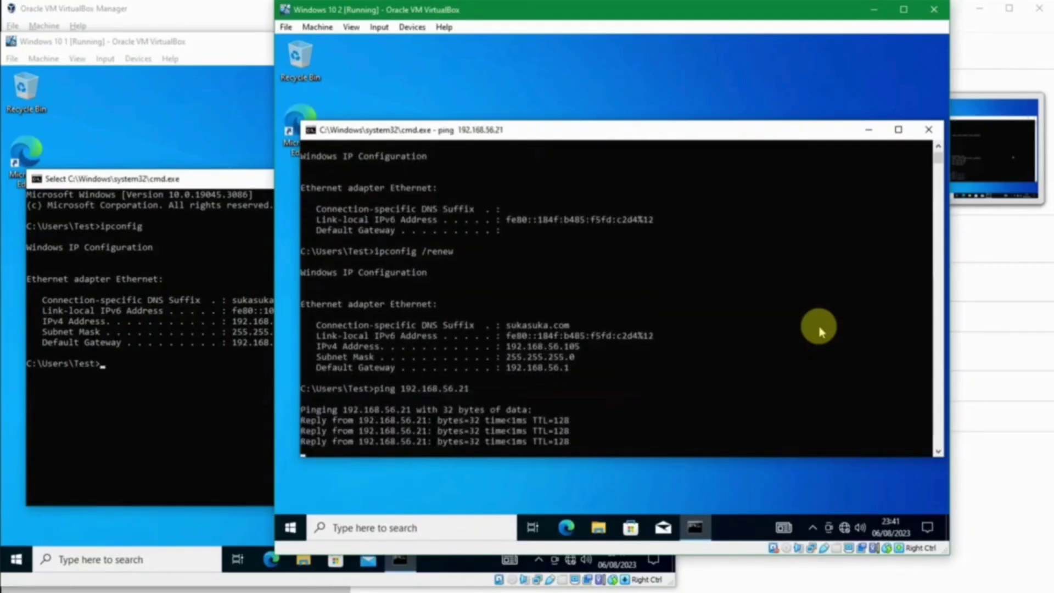
Step: From Windows 10 1, ping 192.168.56.105, which times out, and stop it with Ctrl+C
left_click(183, 396)
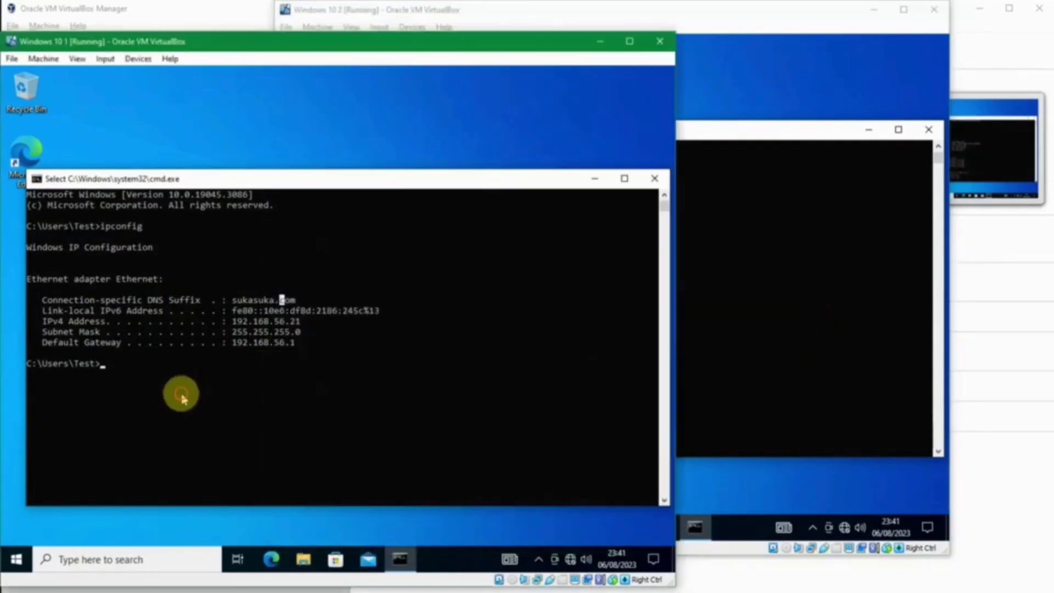
left_click(882, 301)
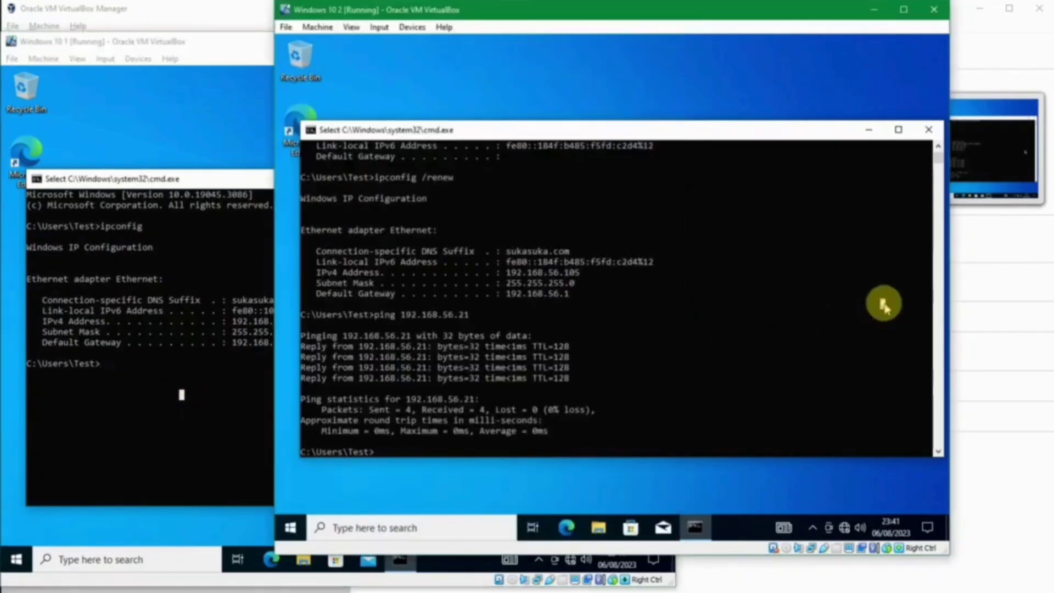
left_click(140, 385)
type("ping 192.168.5")
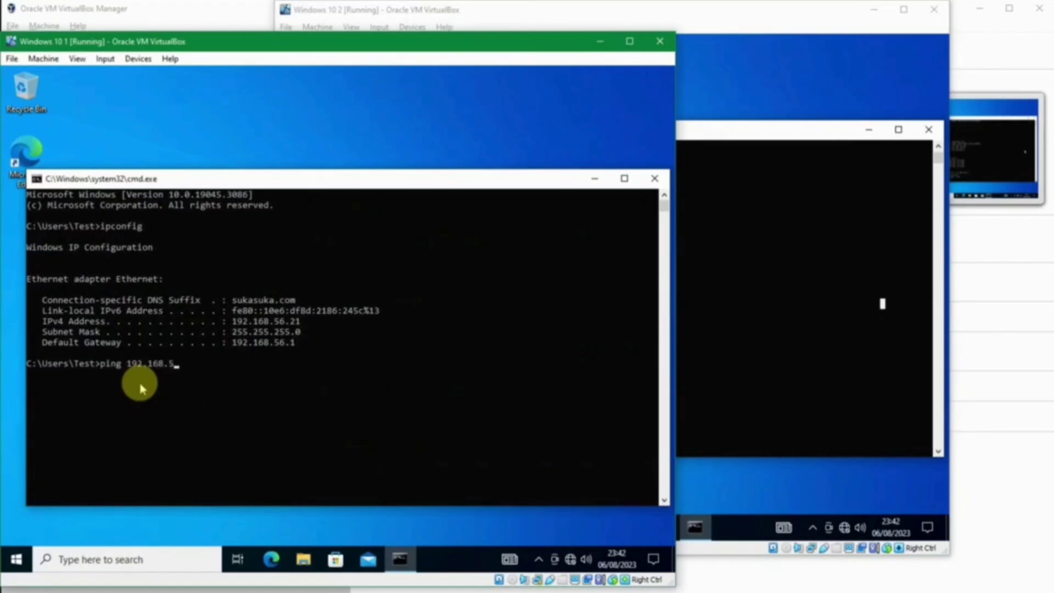
type("6.105")
key("Return")
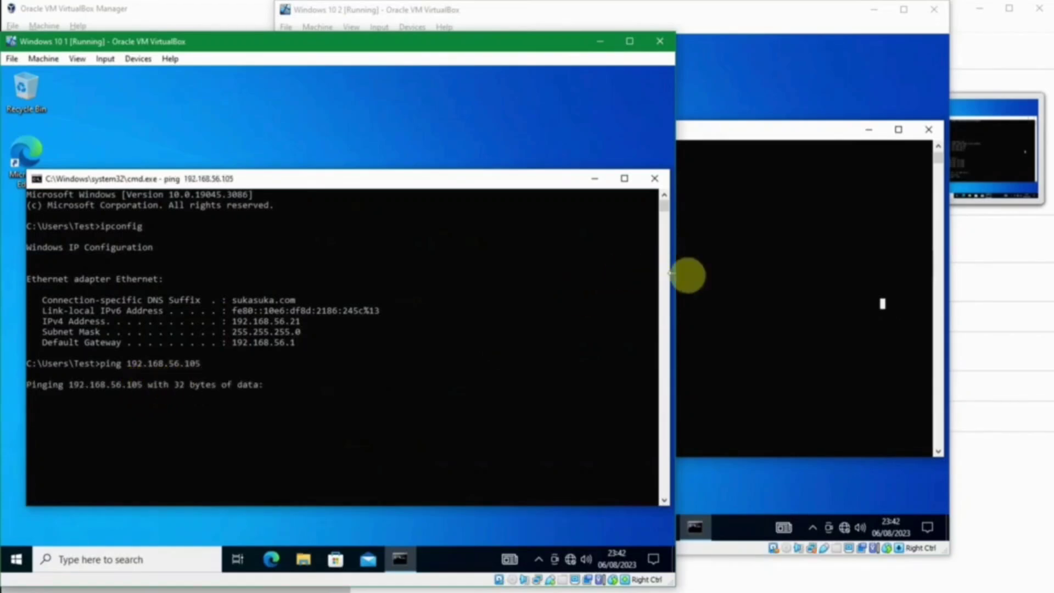
key("ctrl+c")
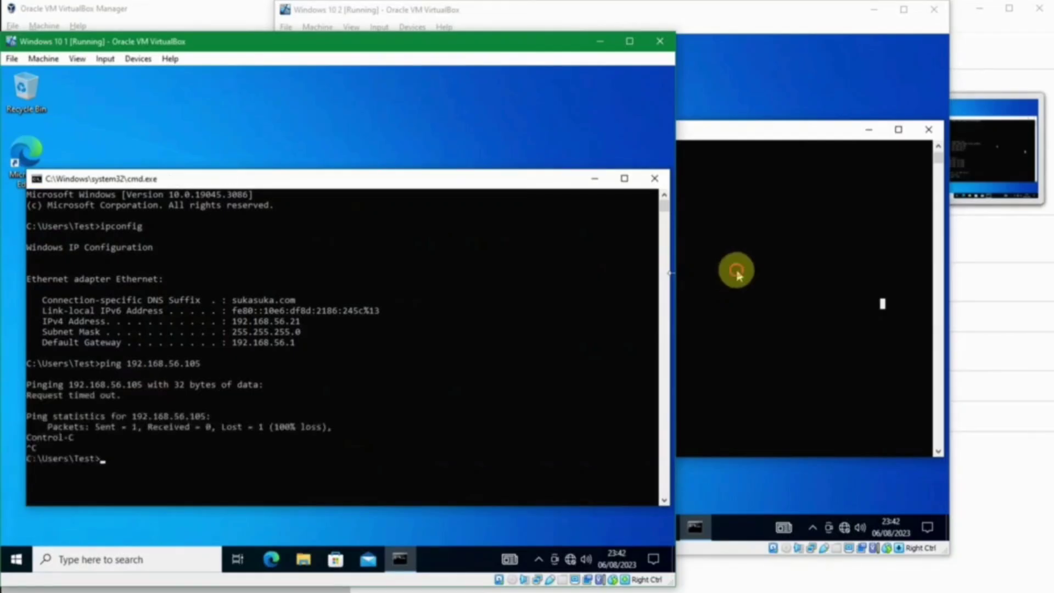
left_click(735, 275)
left_click(780, 152)
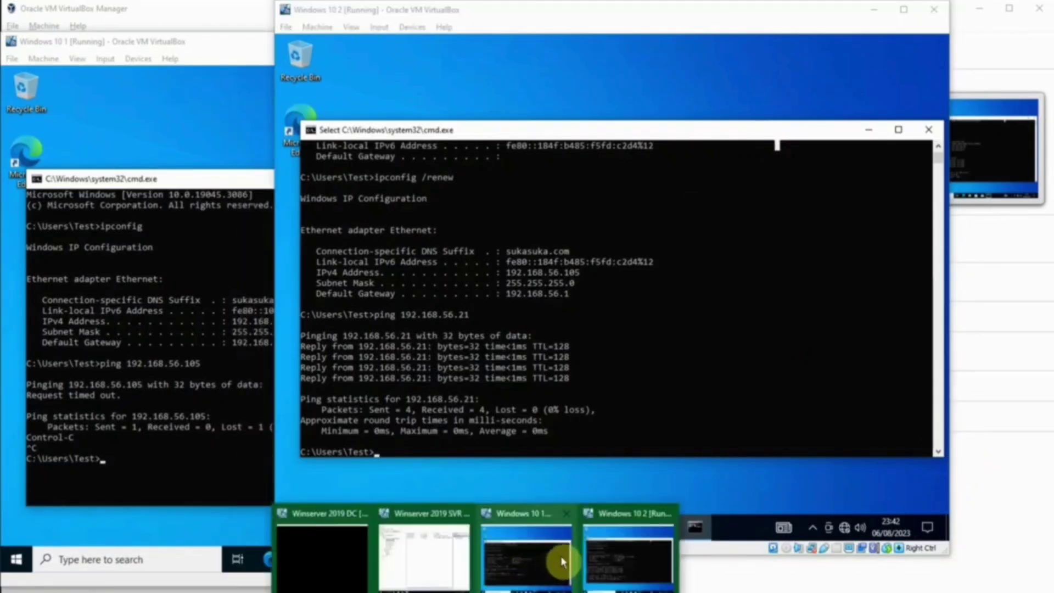
Step: Show Jakarta 1's Address Leases, widening Name to reveal WIN10-1 (192.168.56.21) and WIN10-2 (192.168.56.105)
left_click(418, 553)
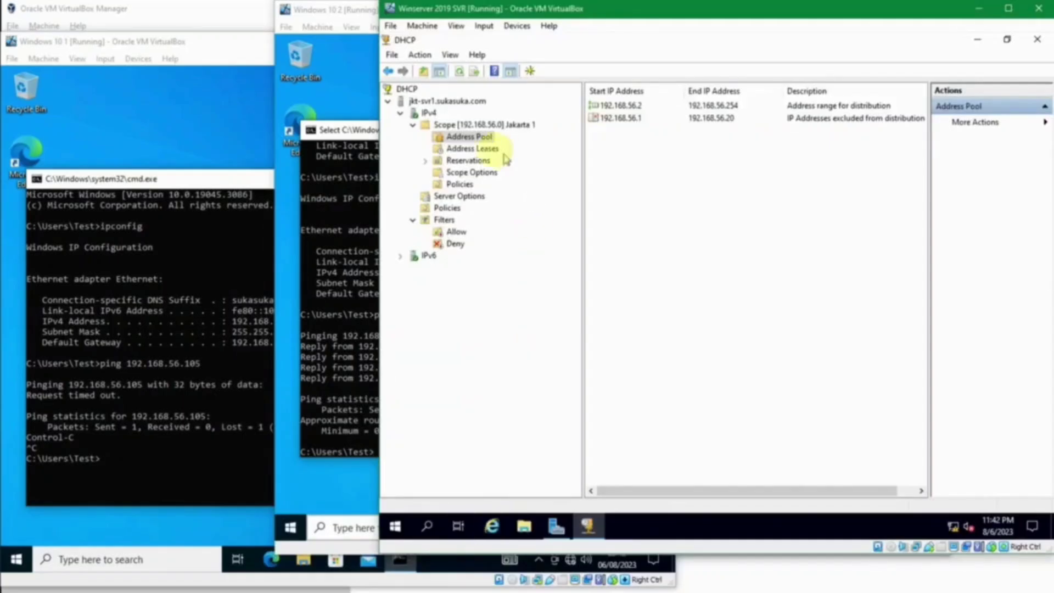
left_click(472, 148)
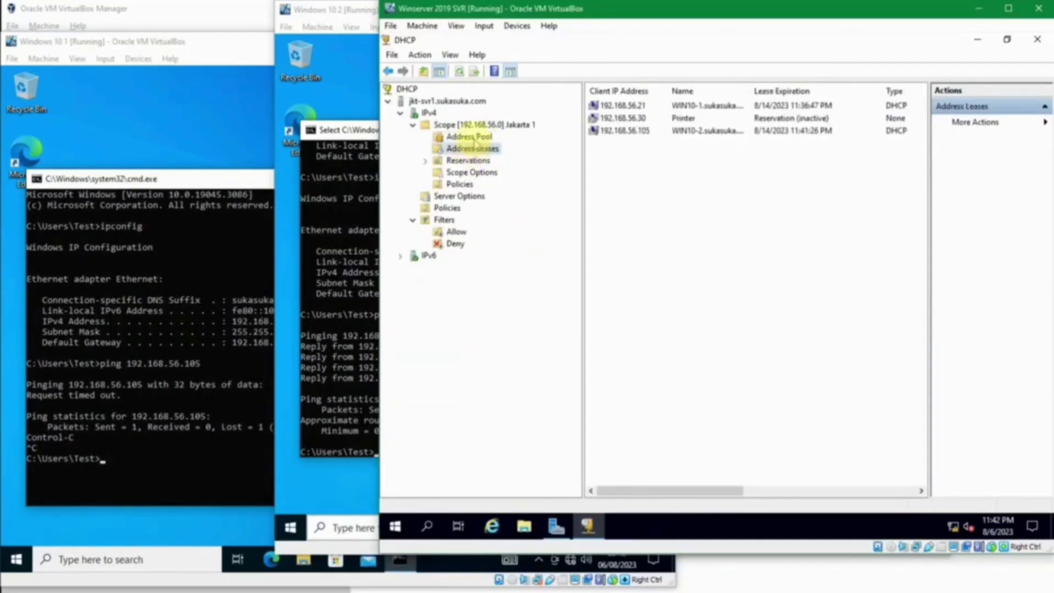
left_click(648, 131)
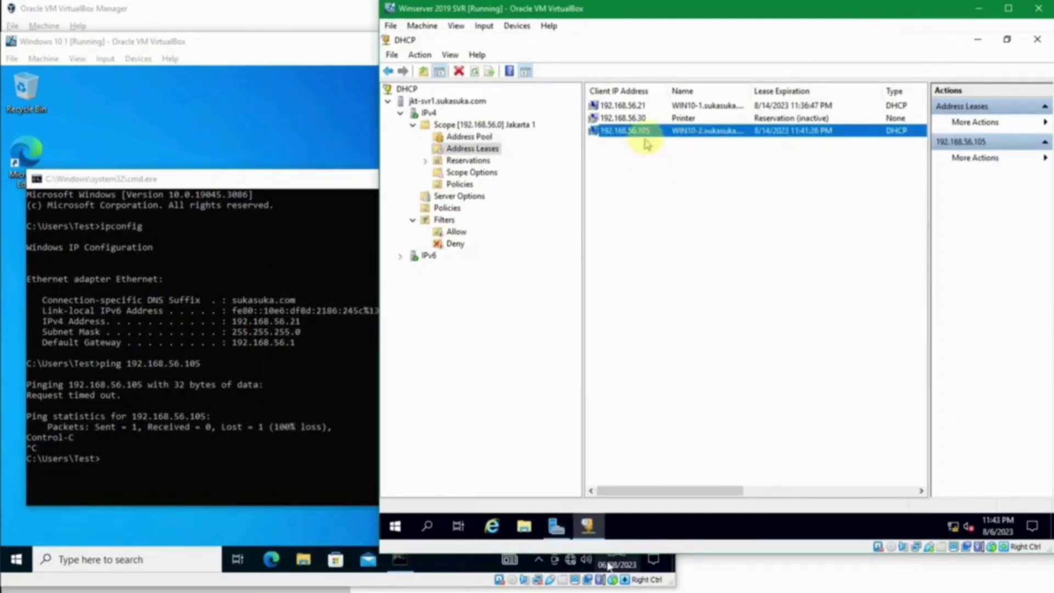
left_click_drag(749, 90, 793, 101)
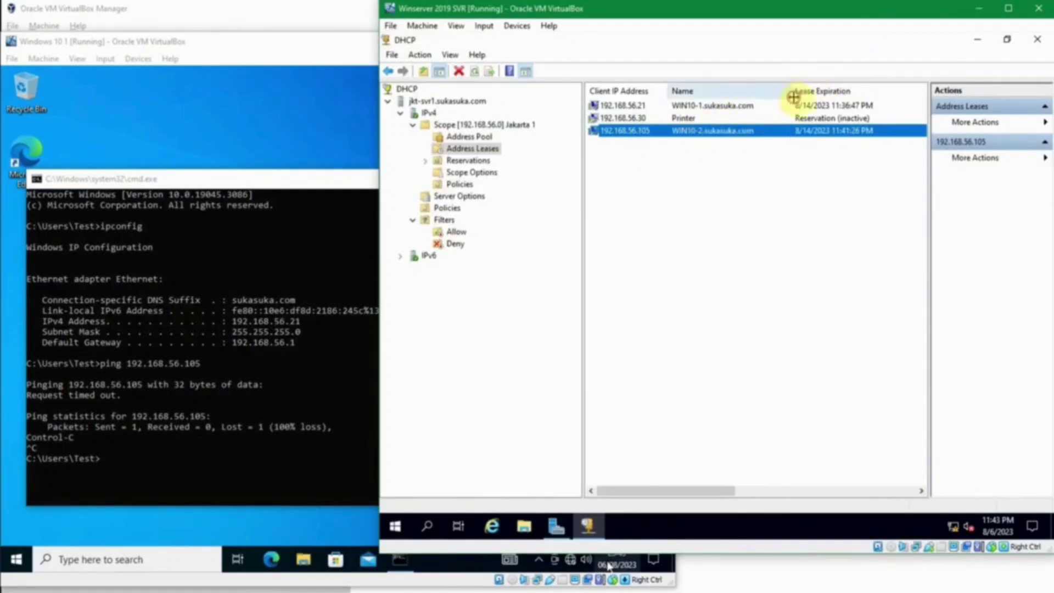
left_click(825, 104)
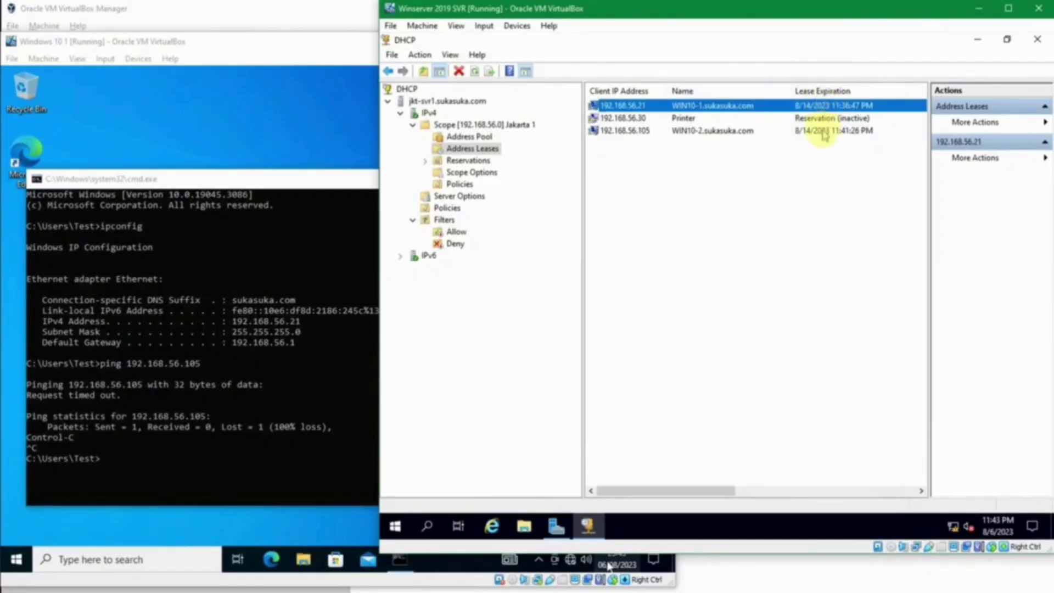
left_click(817, 131)
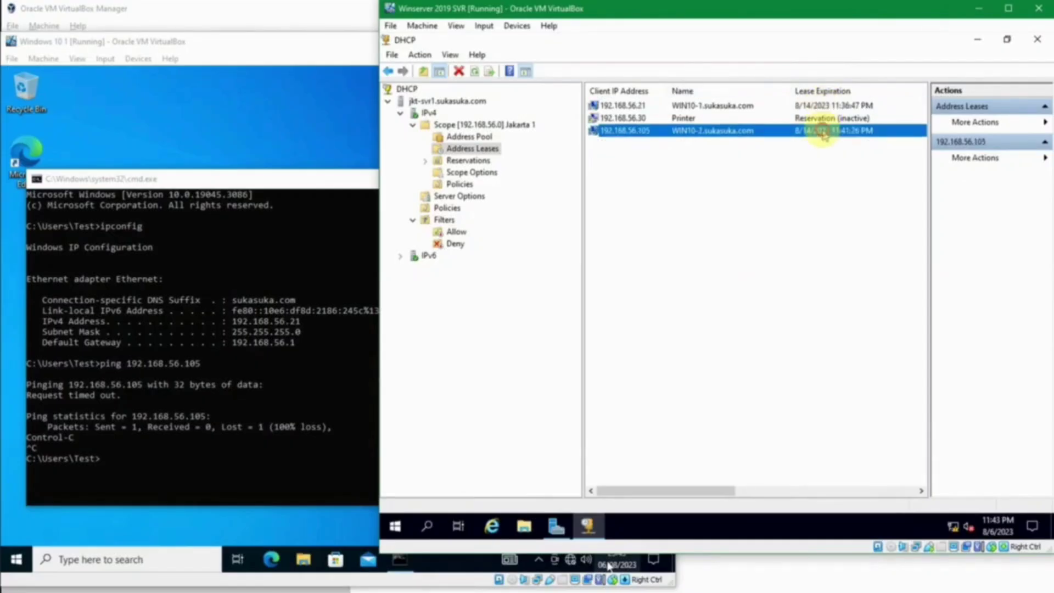
left_click(802, 107)
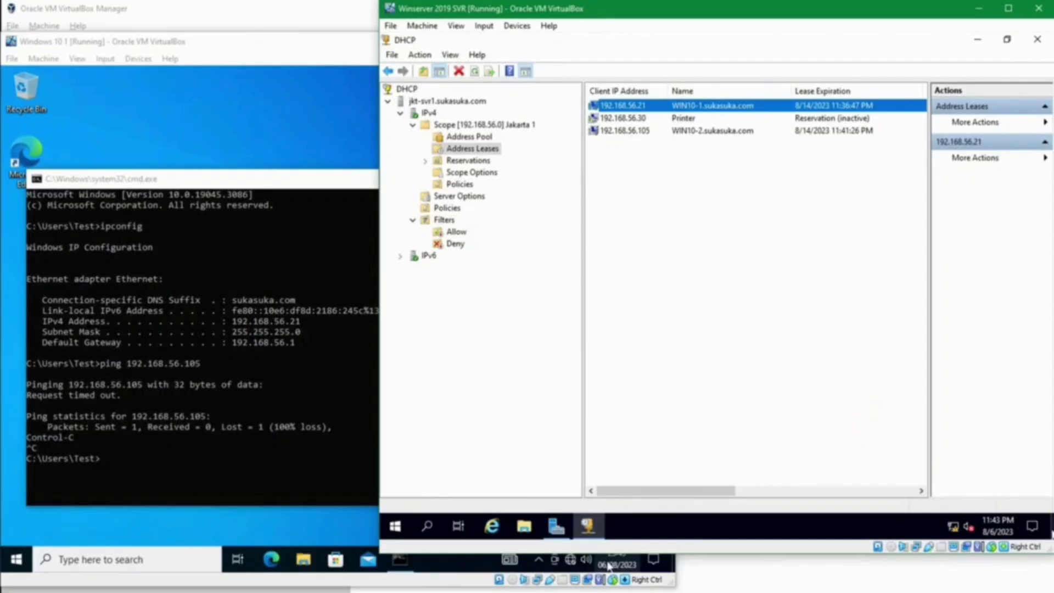
left_click(608, 566)
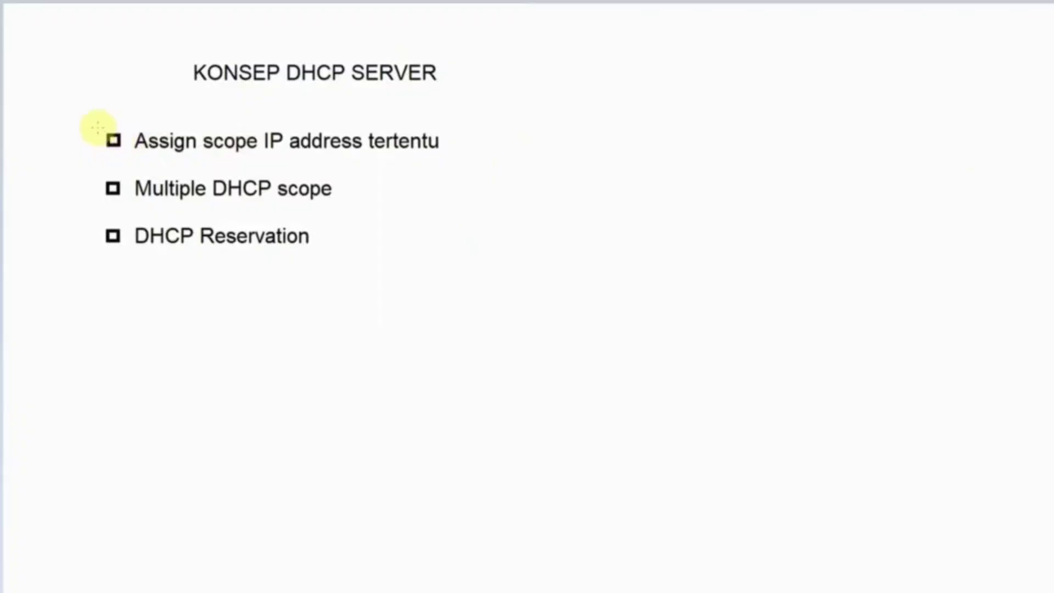
Step: Draw checkmarks on the 'Assign scope IP address tertentu', 'Multiple DHCP scope' and 'DHCP Reservation' bullets
left_click_drag(102, 133, 165, 101)
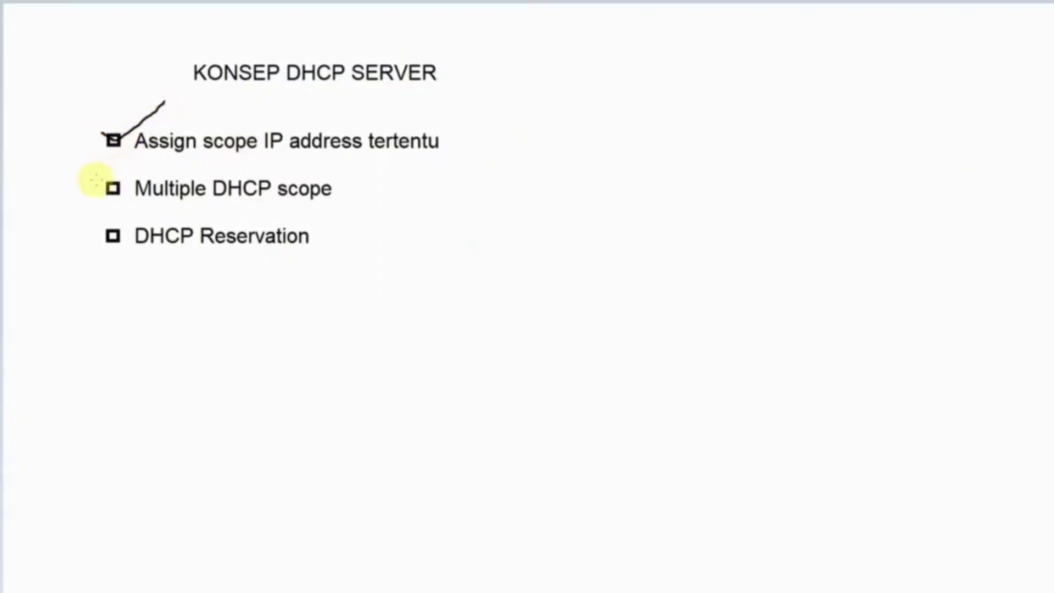
mouse_move(100, 177)
left_mouse_down()
mouse_move(111, 188)
mouse_move(136, 167)
left_mouse_up()
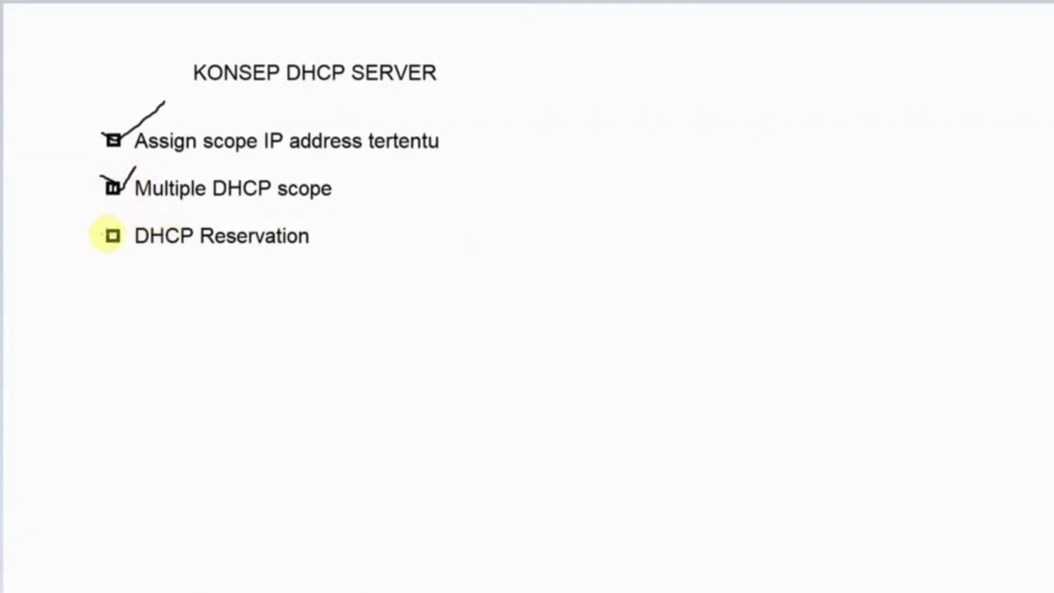
mouse_move(100, 223)
left_mouse_down()
mouse_move(108, 235)
mouse_move(147, 217)
left_mouse_up()
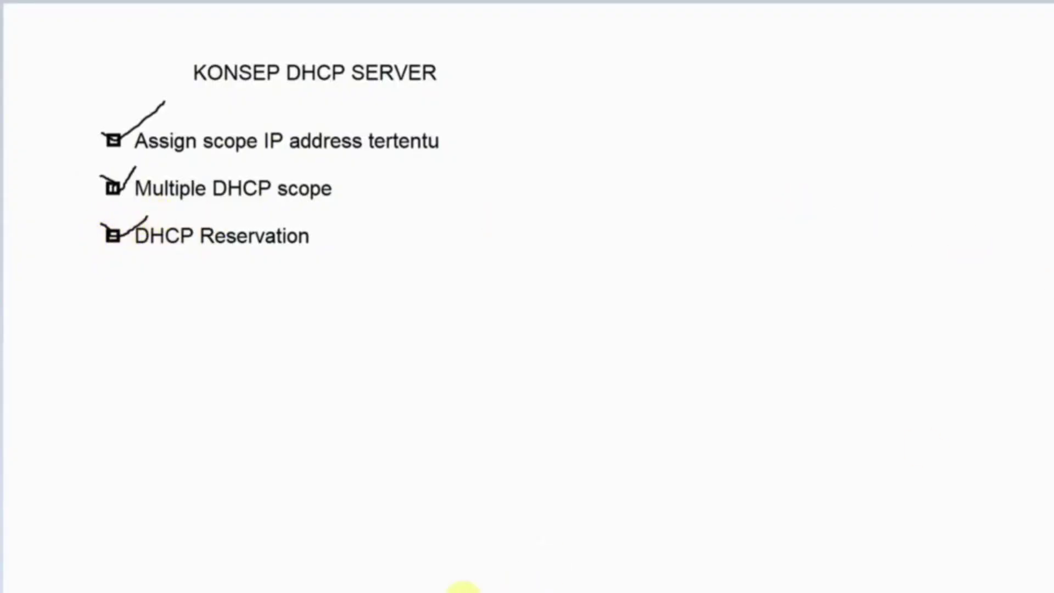